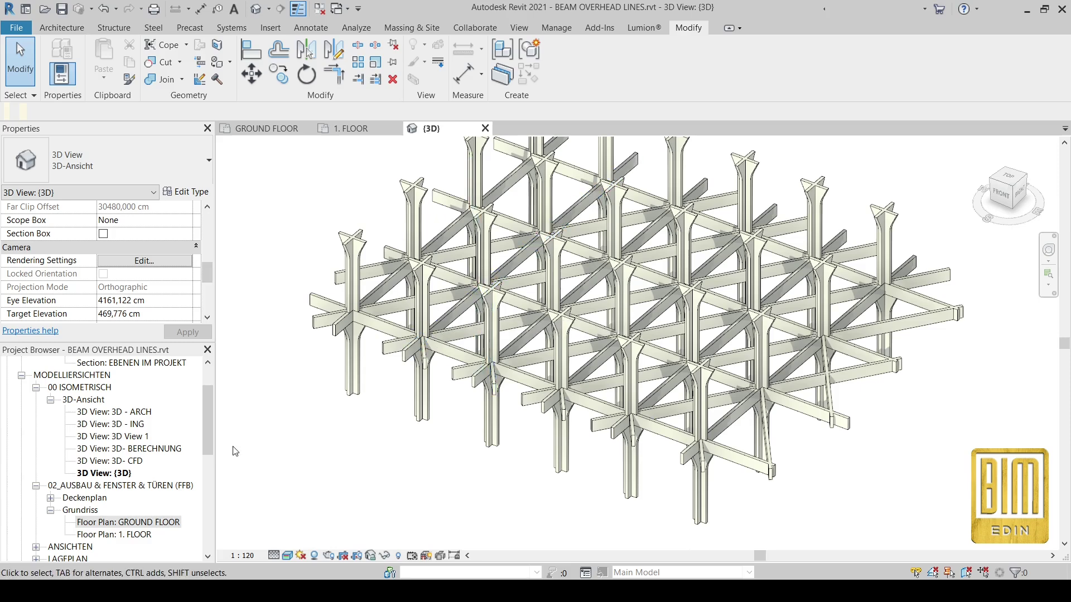
# - Open the GROUND FLOOR floor plan showing the dashed beam lines between the columns
pyautogui.doubleClick(144, 523)
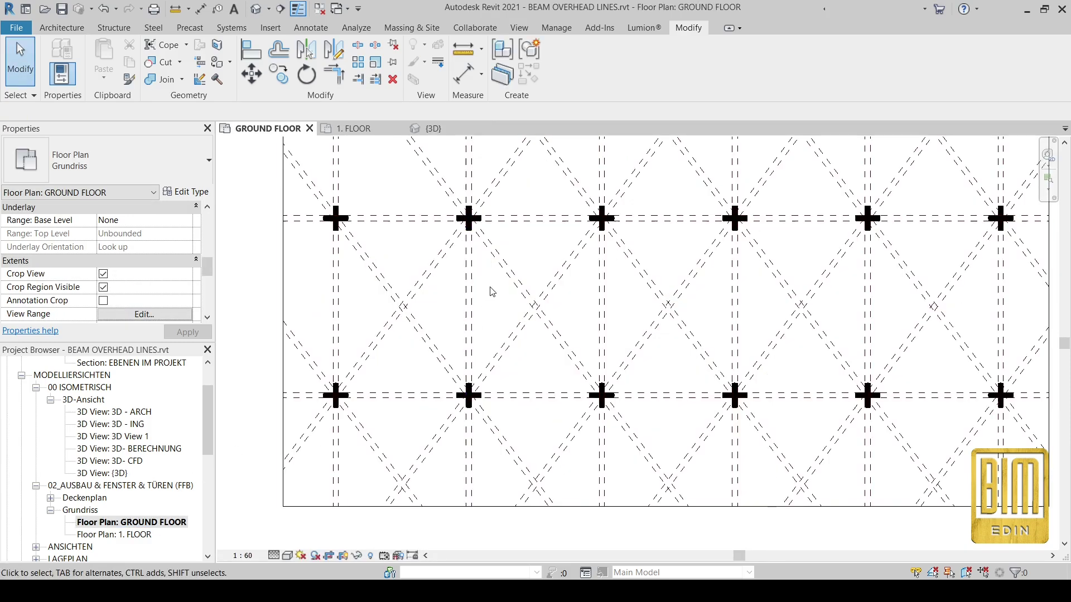
pyautogui.scroll(-2, 462, 307)
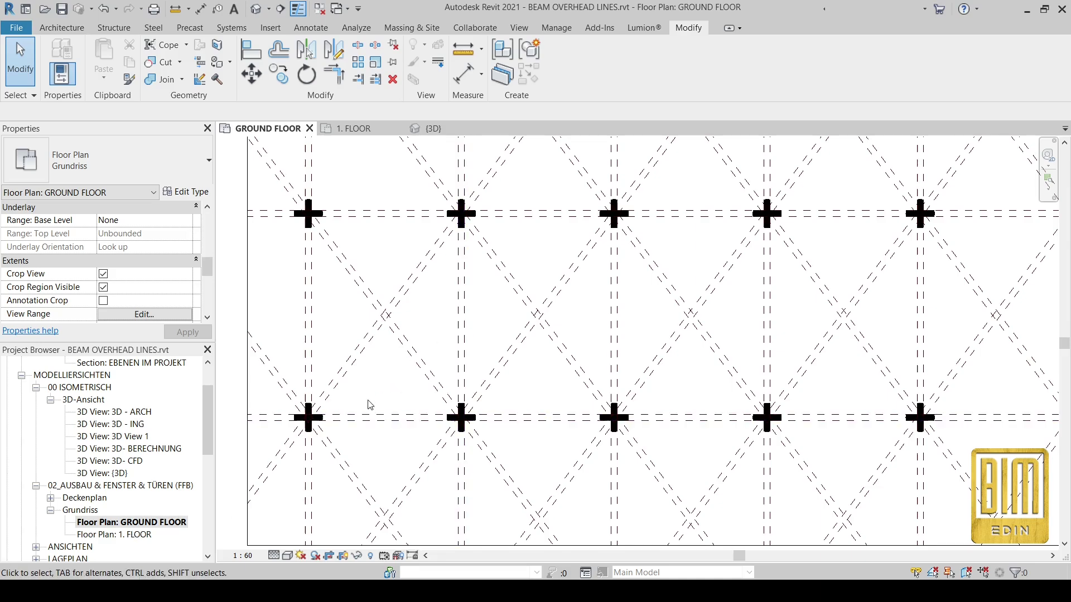
pyautogui.scroll(-2, 449, 346)
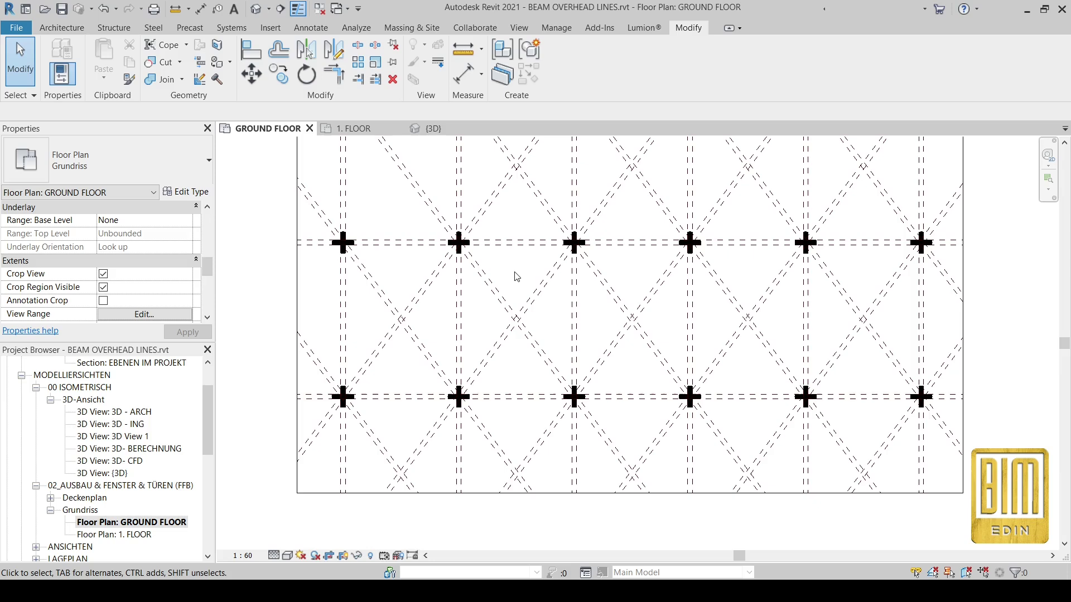
pyautogui.moveTo(373, 228); pyautogui.dragTo(375, 323, button='middle')
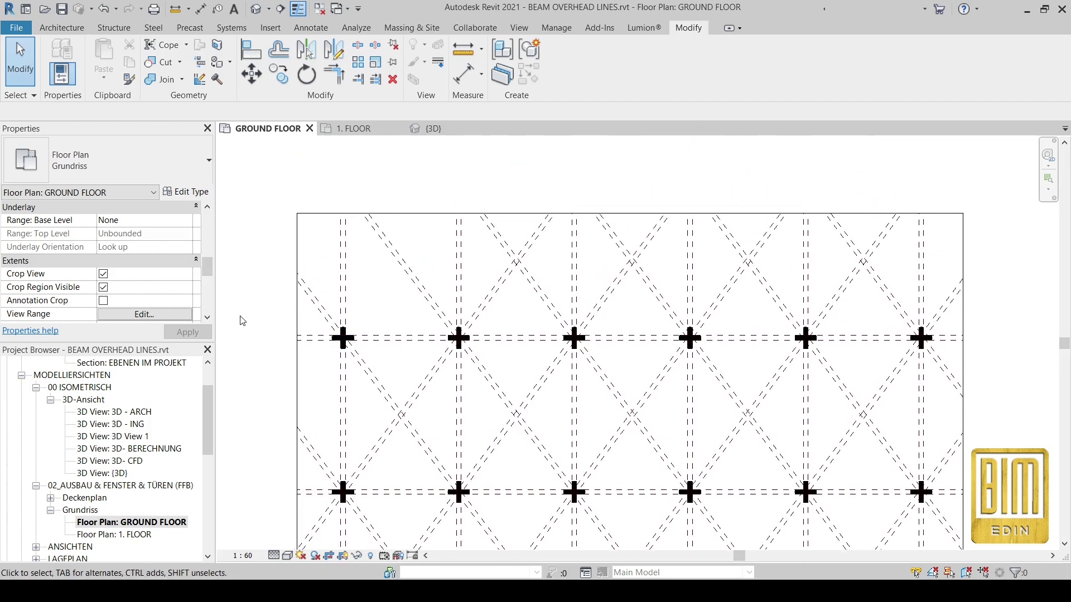
pyautogui.scroll(-2, 115, 287)
pyautogui.scroll(2, 116, 294)
# - Set the plan's underlay base level to 1. FLOOR and its underlay orientation to Look down
pyautogui.click(187, 222)
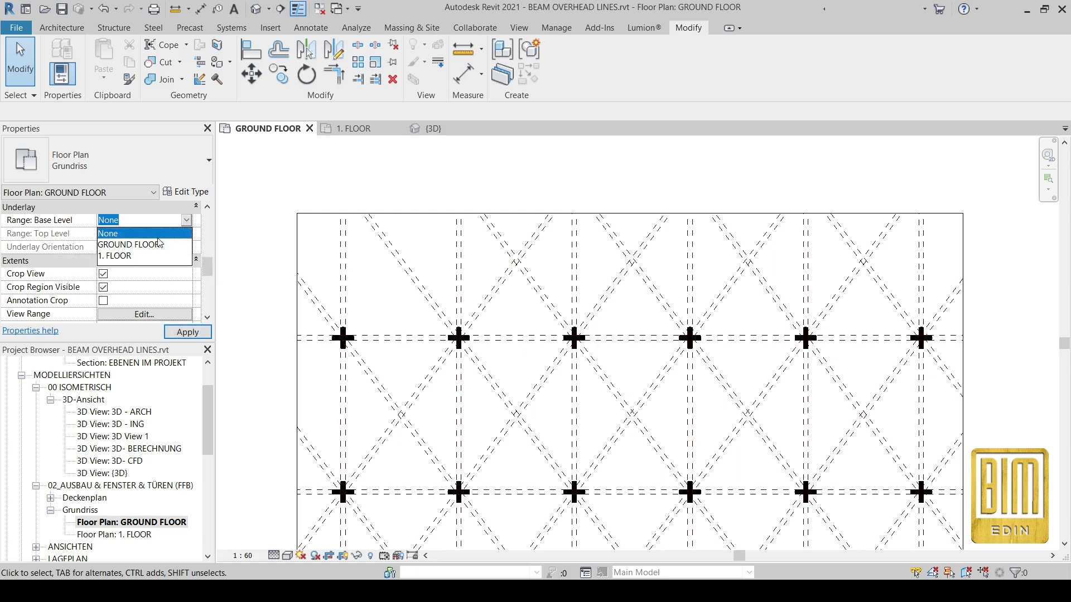
pyautogui.click(131, 258)
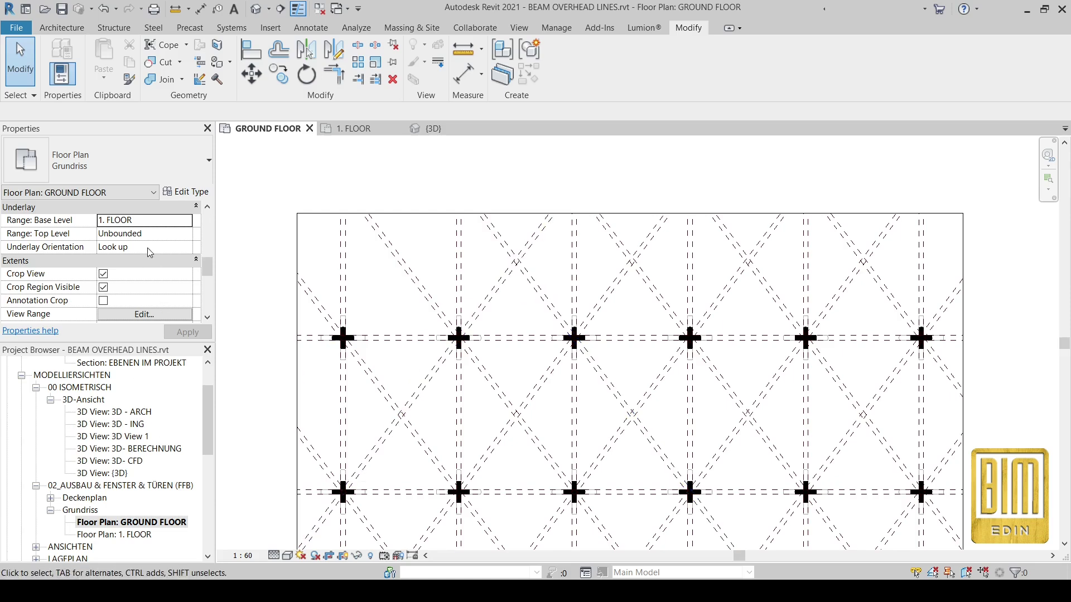
pyautogui.click(186, 247)
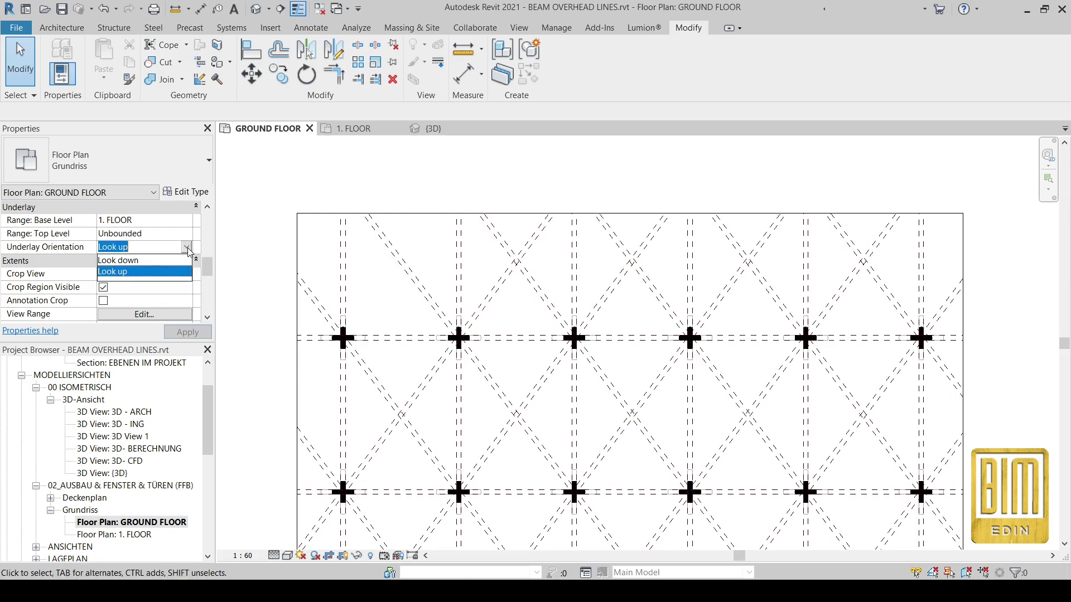
pyautogui.click(128, 261)
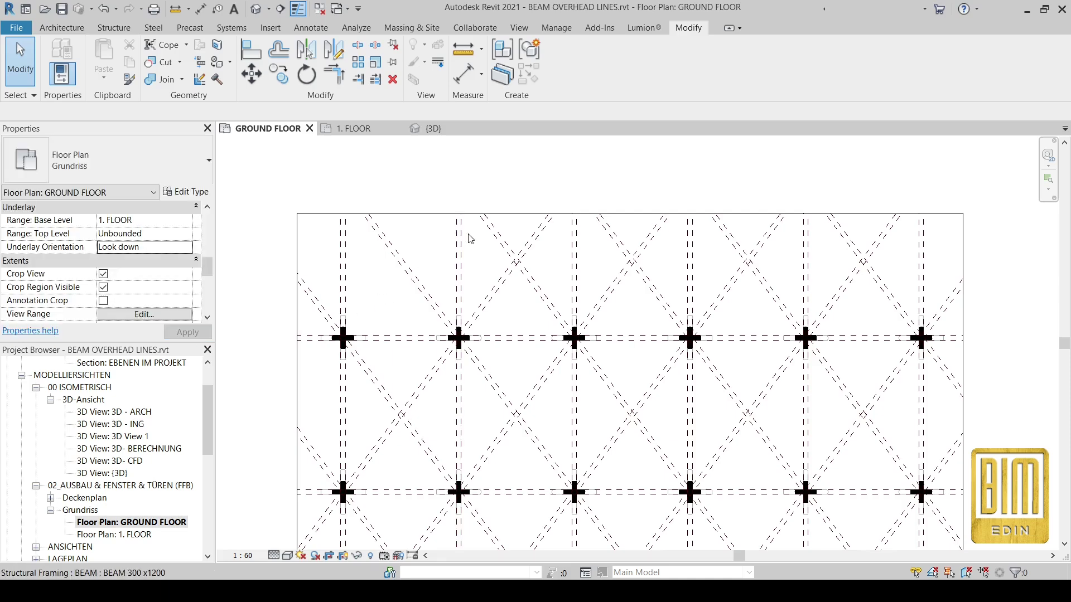
pyautogui.click(312, 29)
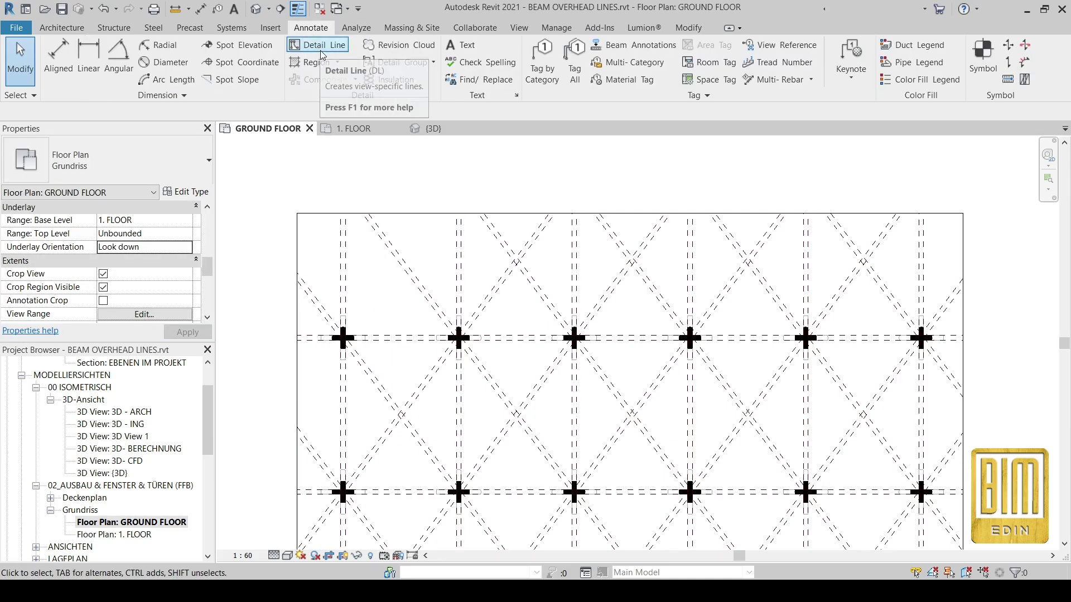
pyautogui.click(317, 45)
pyautogui.click(692, 68)
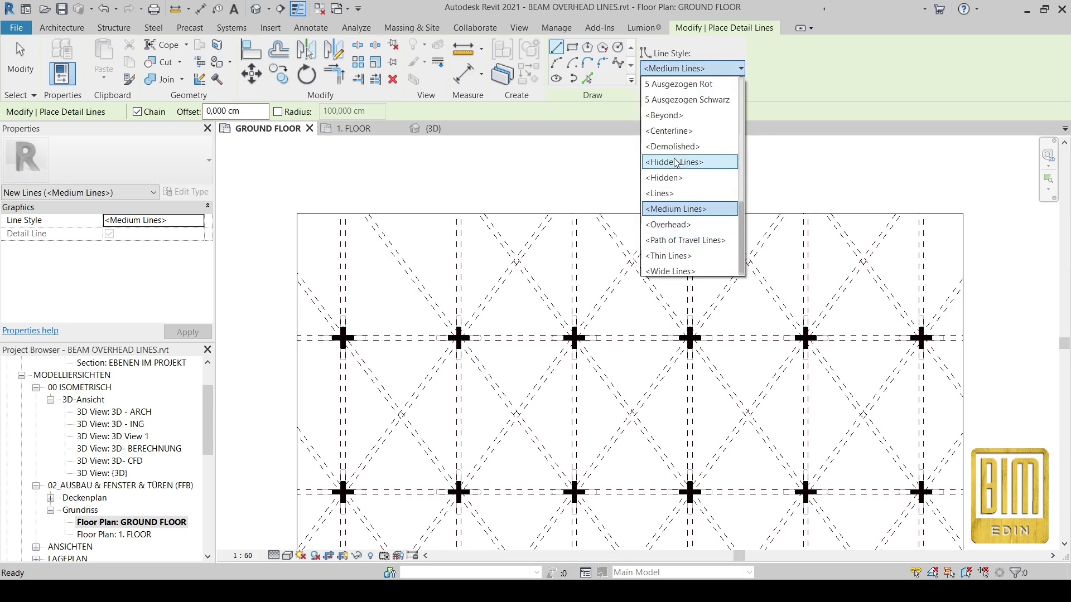
pyautogui.click(382, 179)
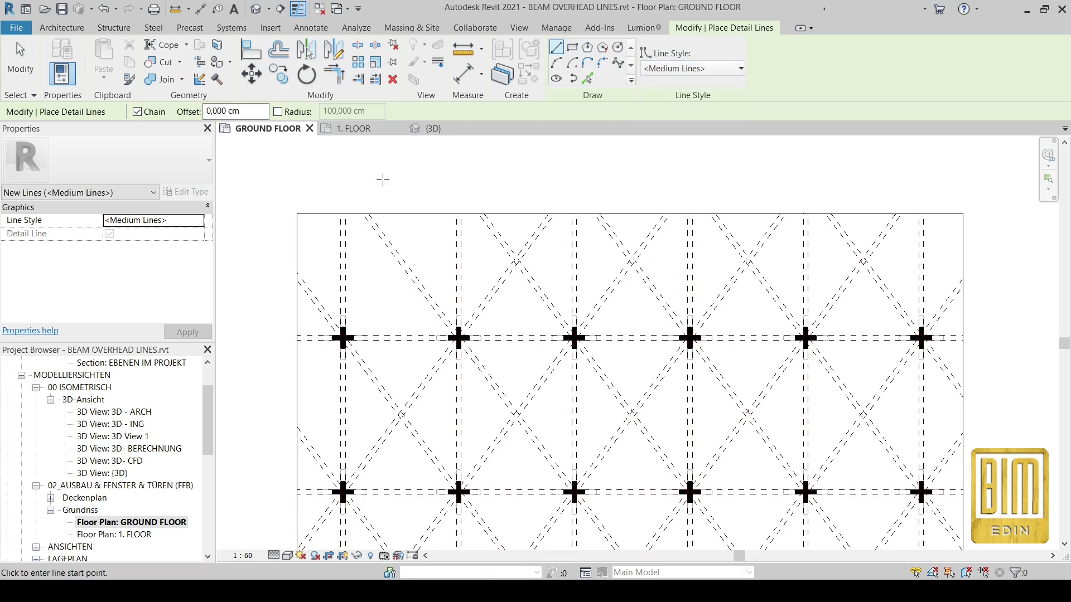
pyautogui.scroll(3, 357, 296)
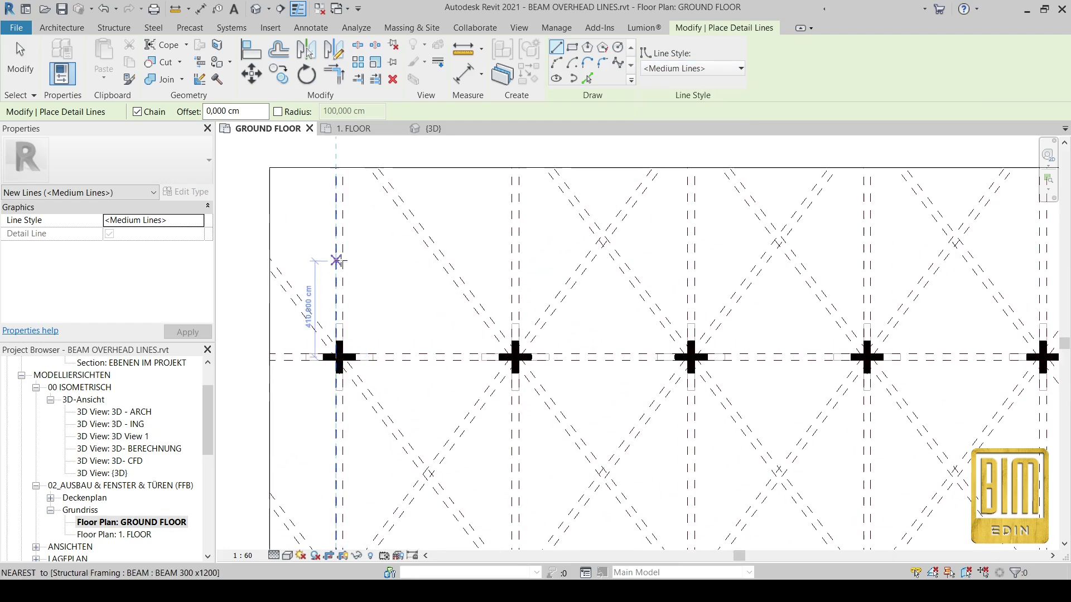
pyautogui.scroll(-2, 464, 232)
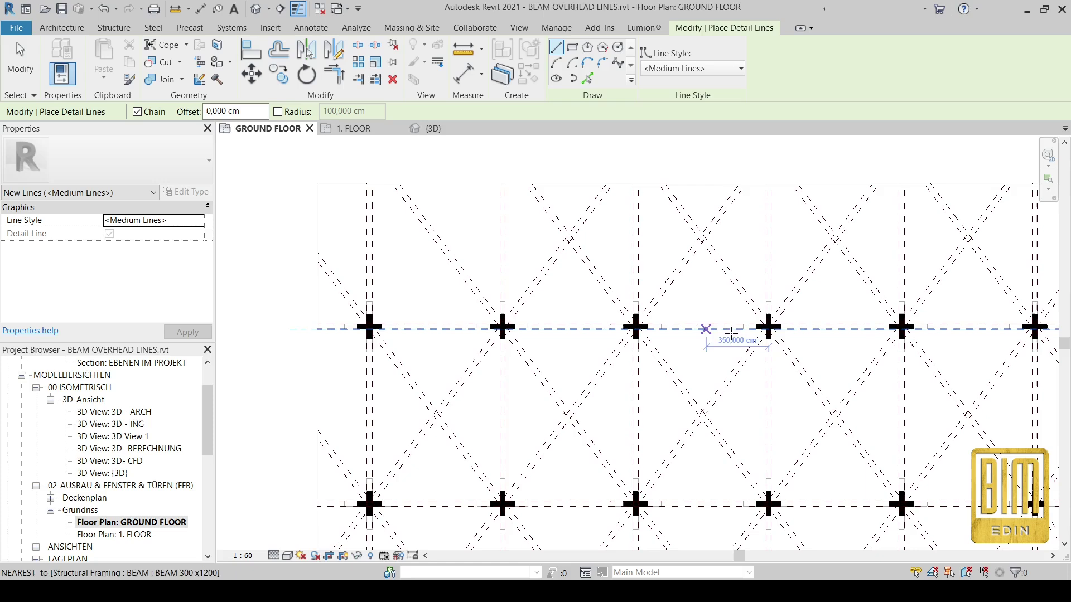
pyautogui.moveTo(796, 338); pyautogui.dragTo(697, 280, button='middle')
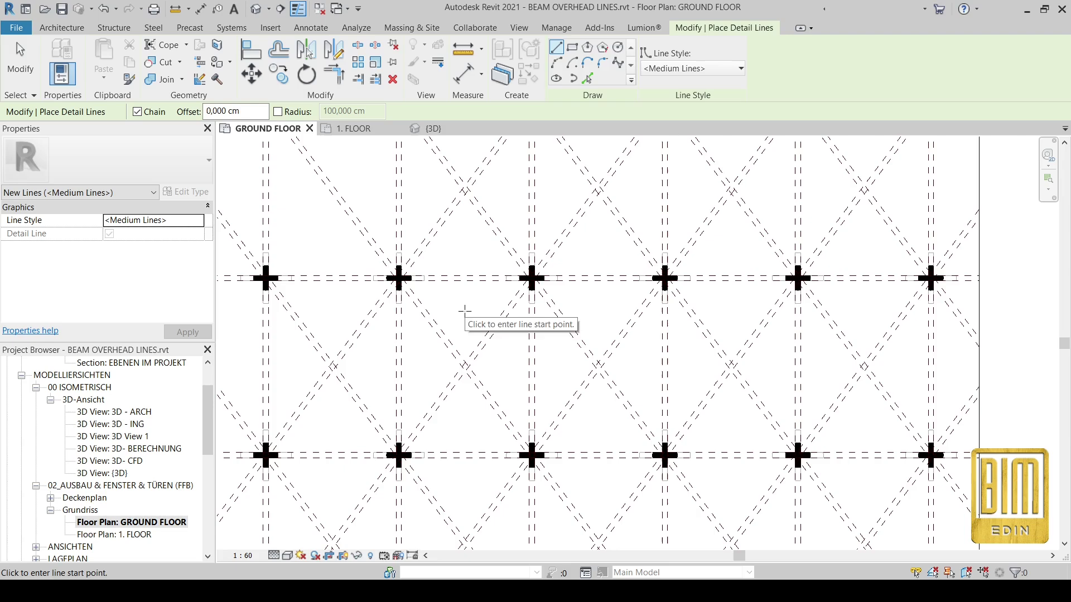
pyautogui.click(20, 60)
# - Select a diagonal beam in the ground floor plan, check it in the 3D view, and return to the GROUND FLOOR plan
pyautogui.click(446, 222)
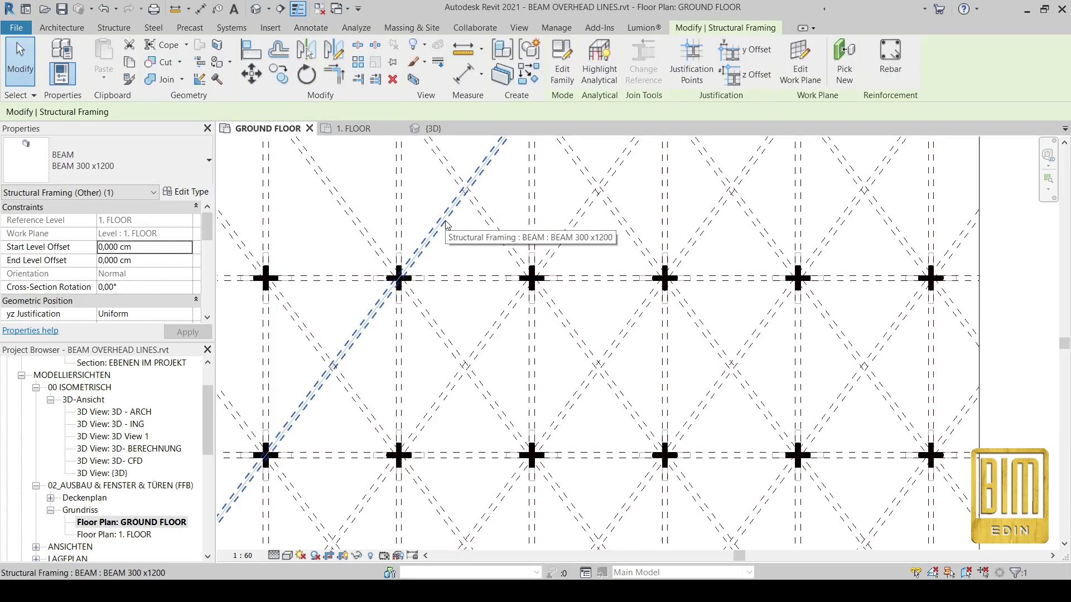
pyautogui.click(429, 129)
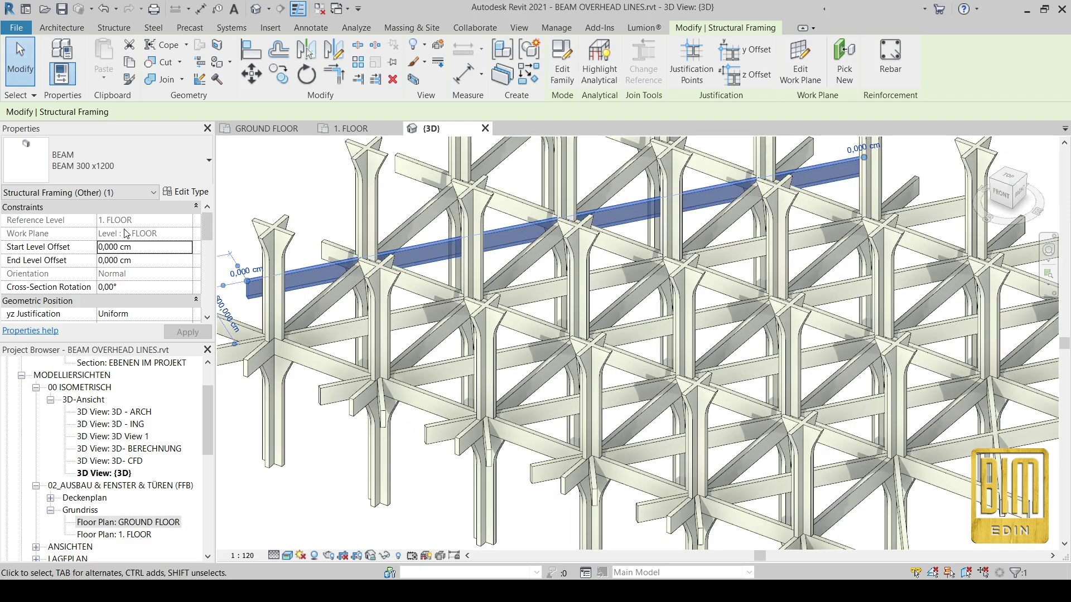
pyautogui.doubleClick(141, 521)
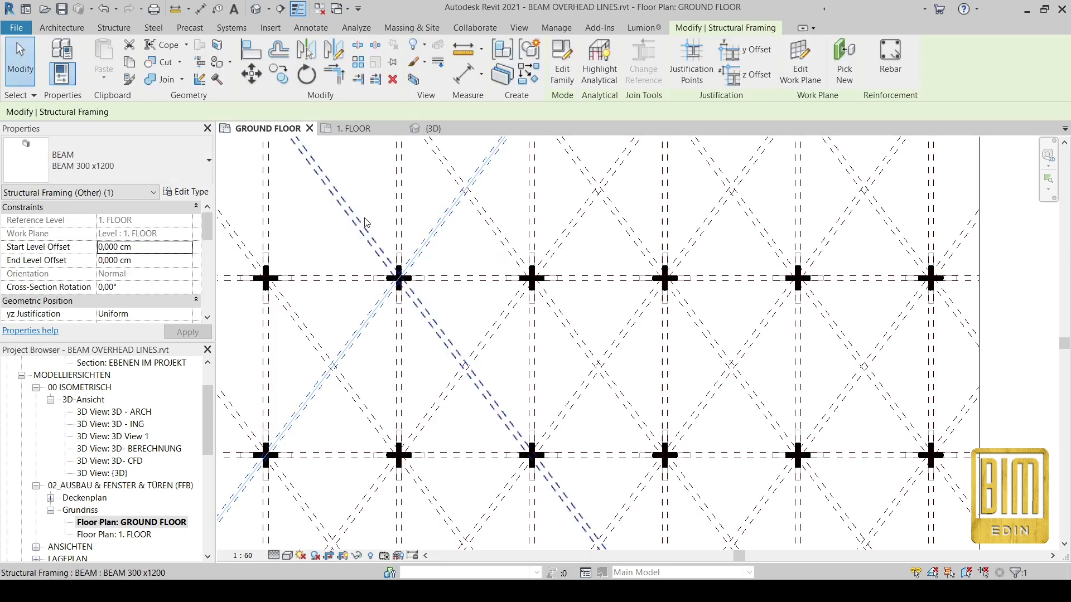
# - Select the vertical beam through the column in the ground floor plan and show it in the 3D view
pyautogui.scroll(1, 359, 220)
pyautogui.click(338, 211)
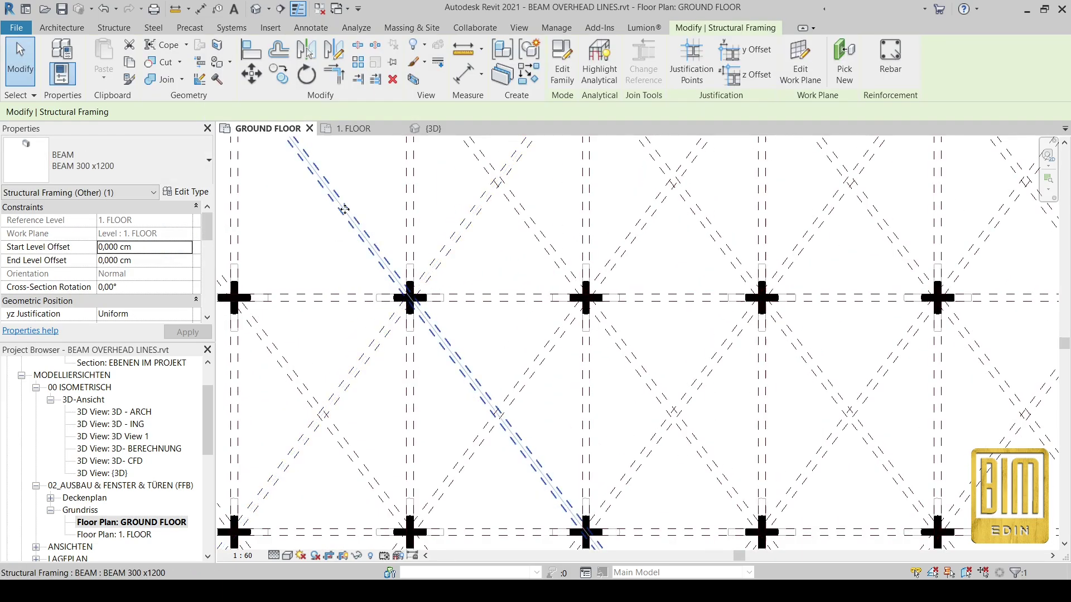
pyautogui.click(321, 231)
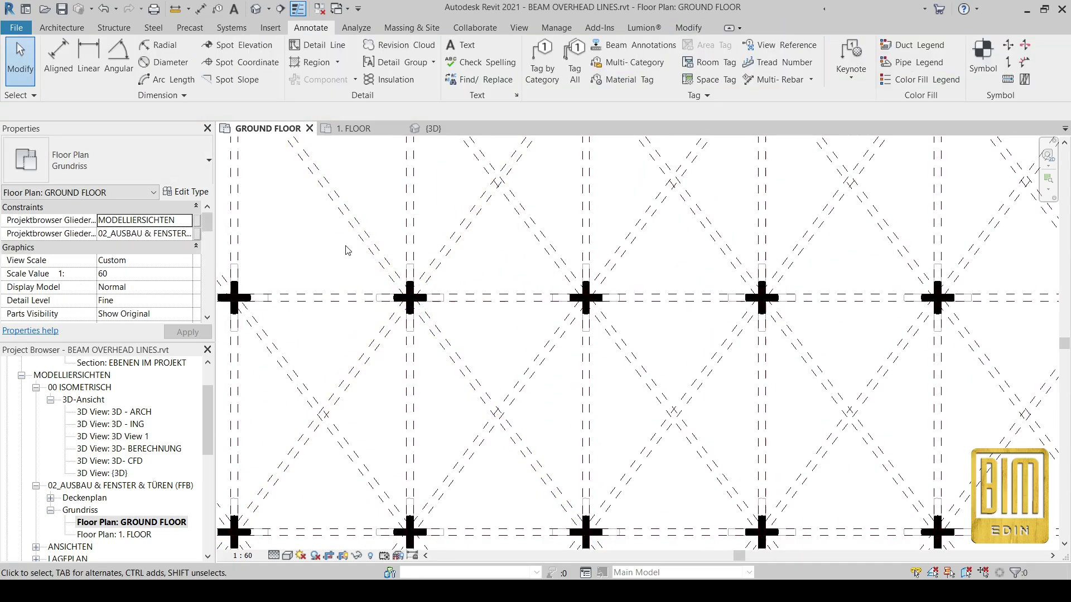
pyautogui.click(412, 231)
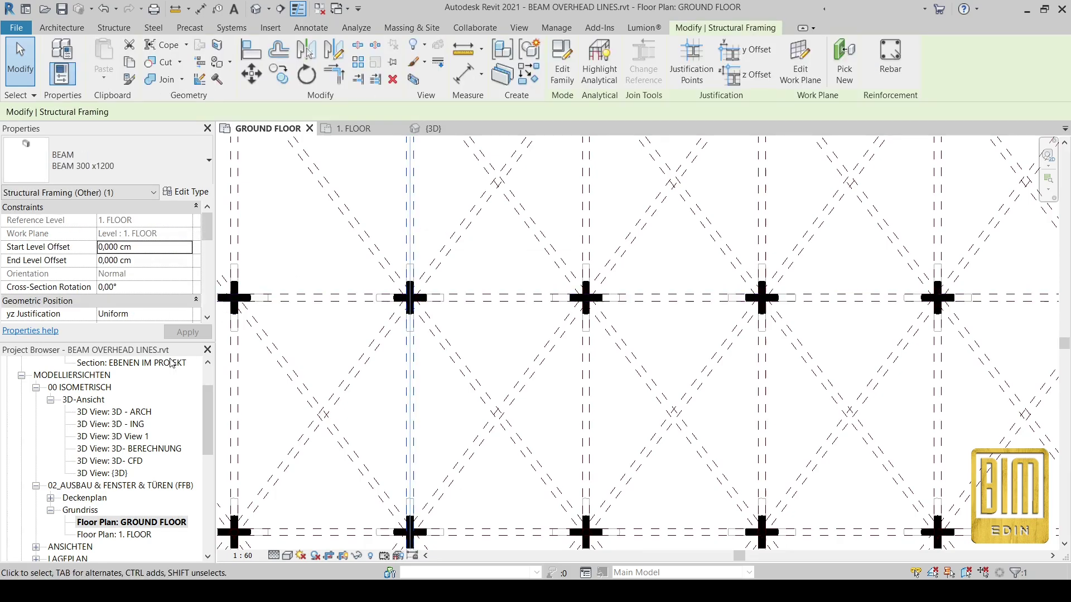
pyautogui.click(432, 129)
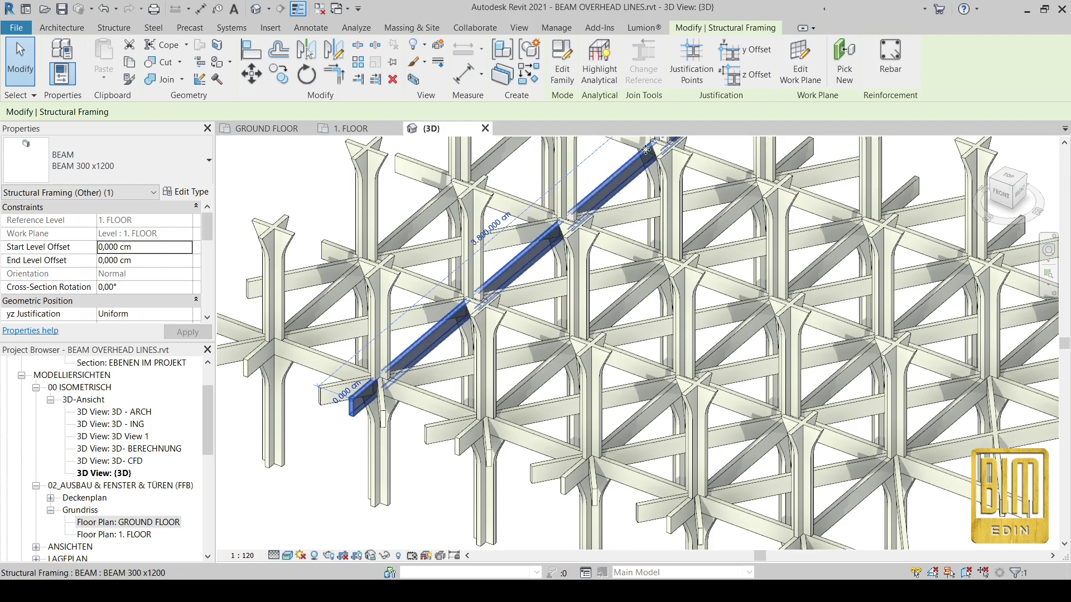
# - Open the selected beam's family BEAM.rfa for editing and show its Hinten elevation
pyautogui.moveTo(648, 153); pyautogui.dragTo(564, 244, button='middle')
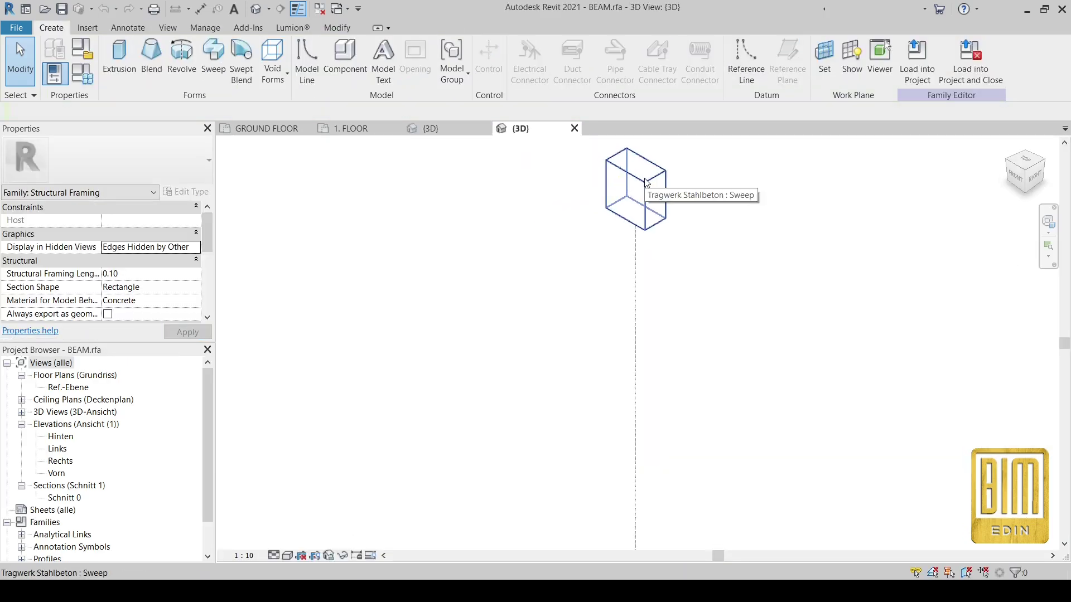
pyautogui.scroll(1, 624, 192)
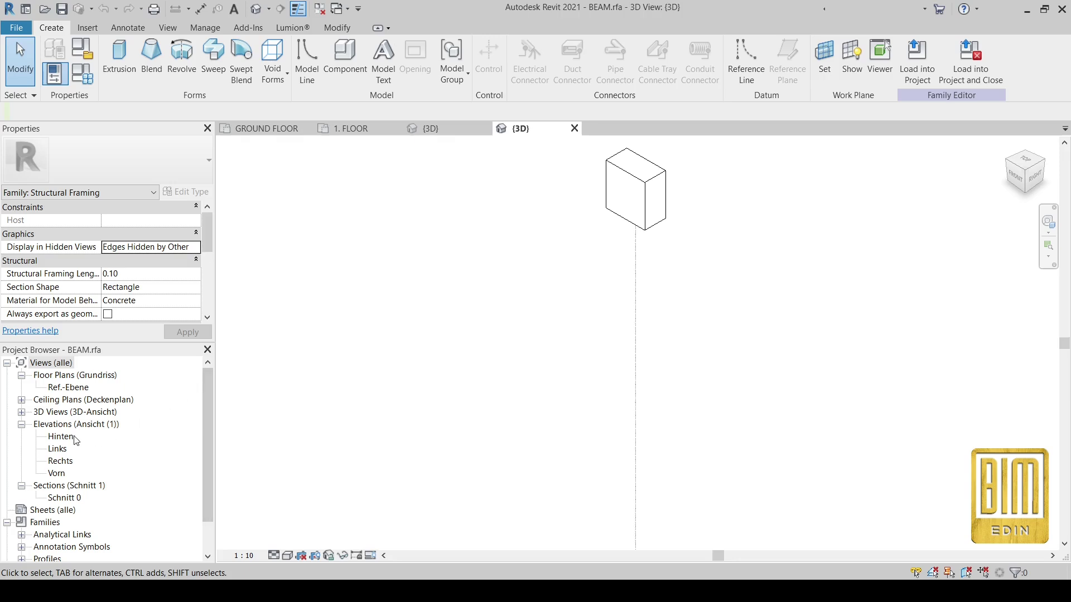
pyautogui.doubleClick(63, 438)
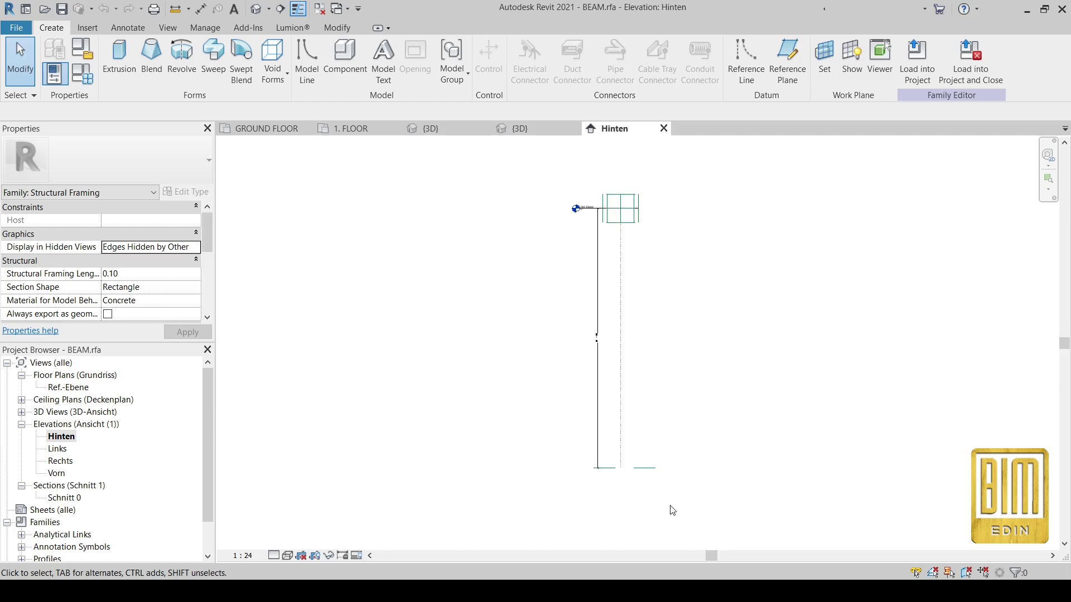
# - Draw a horizontal reference plane about 12 mm below the lowest existing reference plane in the Hinten elevation
pyautogui.scroll(5, 638, 504)
pyautogui.scroll(2, 481, 430)
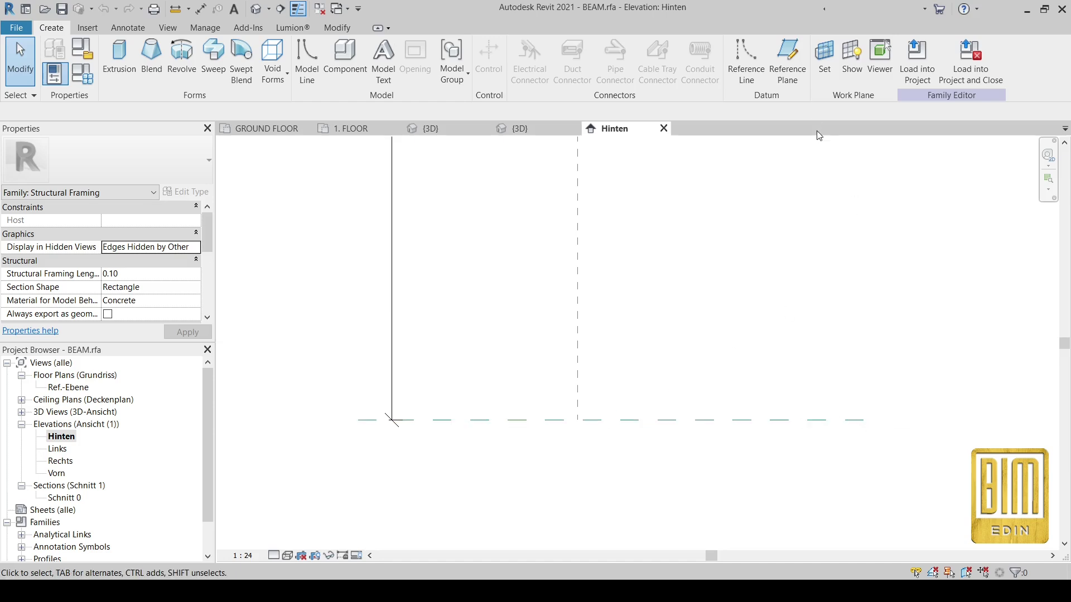
pyautogui.click(793, 67)
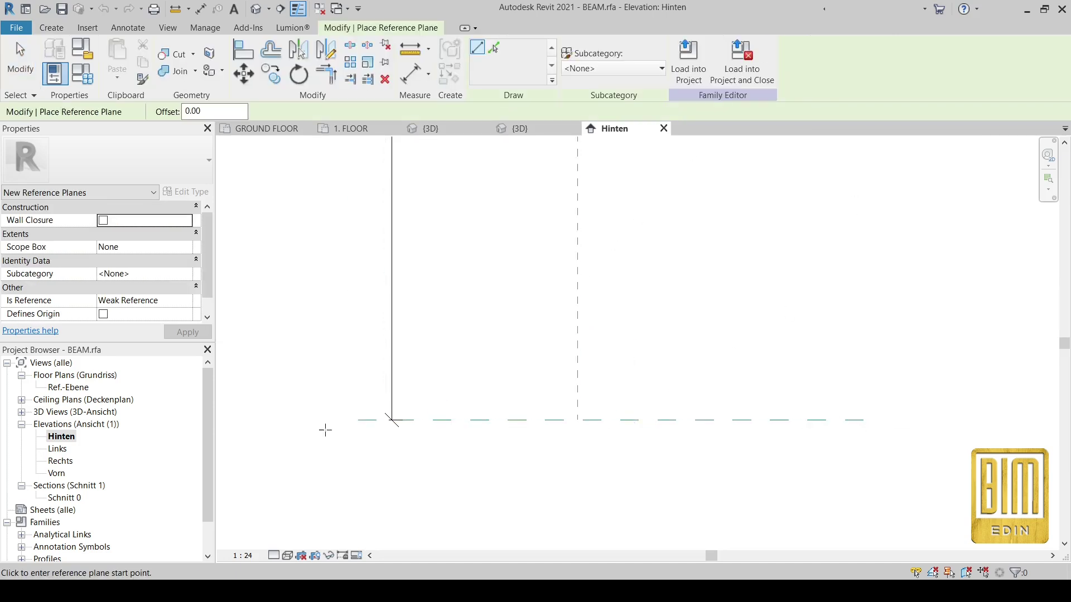
pyautogui.click(335, 443)
pyautogui.click(898, 443)
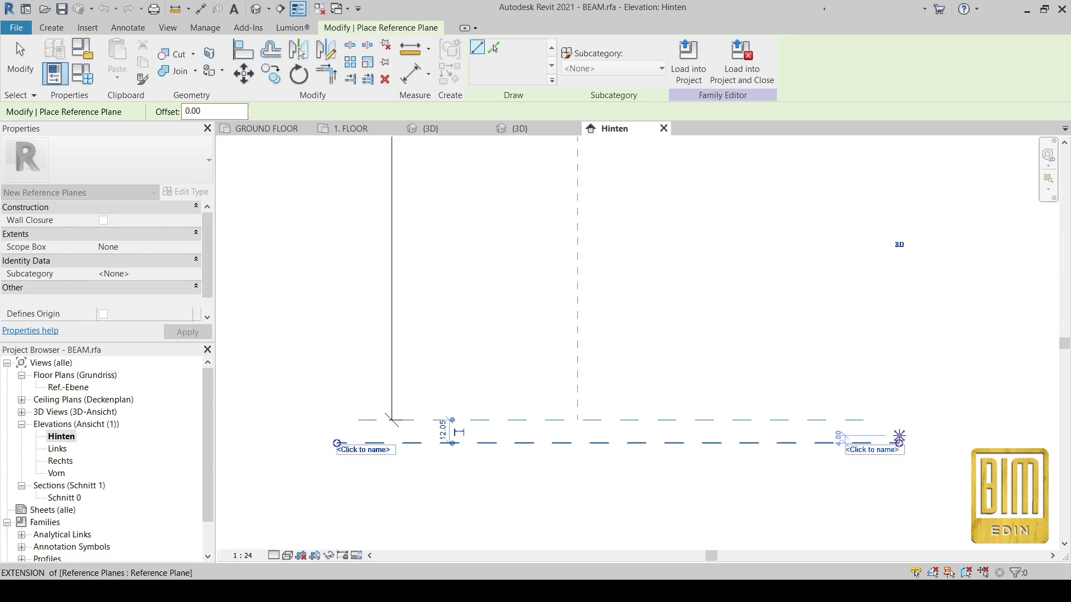
pyautogui.rightClick(801, 351)
pyautogui.click(830, 360)
pyautogui.scroll(-8, 575, 441)
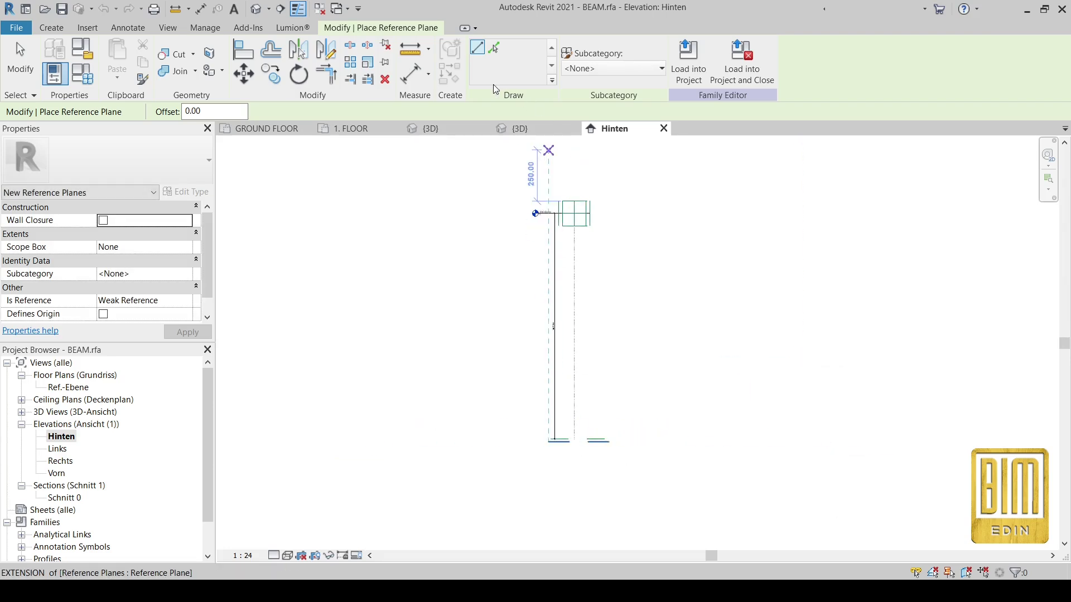
# - Place an aligned dimension from the Ref.-Ebene level down to the new lowest reference plane, beside the AB dimension
pyautogui.press('d')
pyautogui.press('i')
pyautogui.scroll(5, 557, 226)
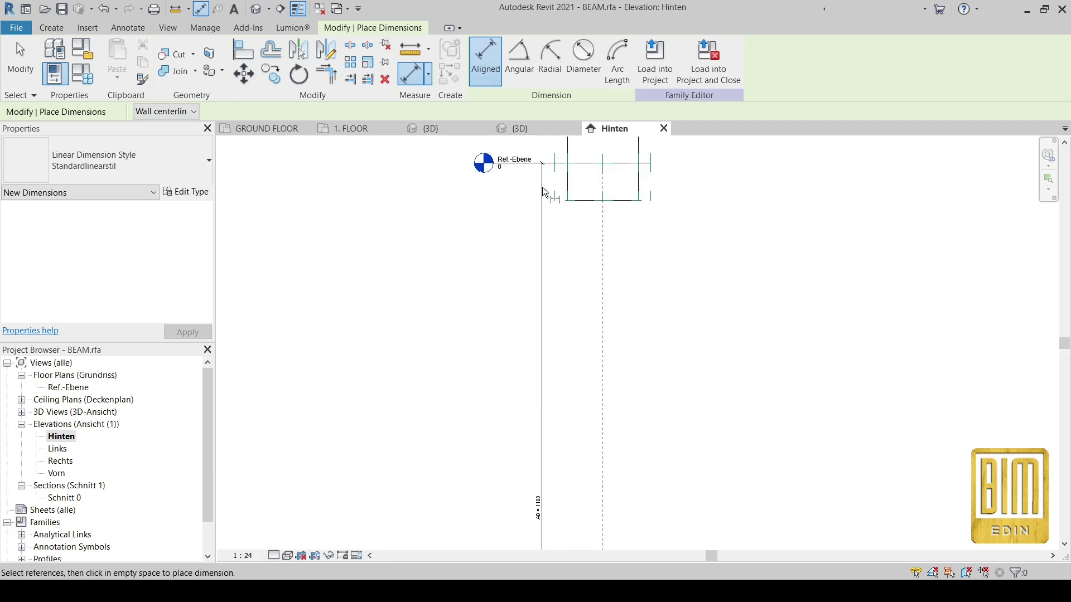
pyautogui.scroll(-5, 556, 226)
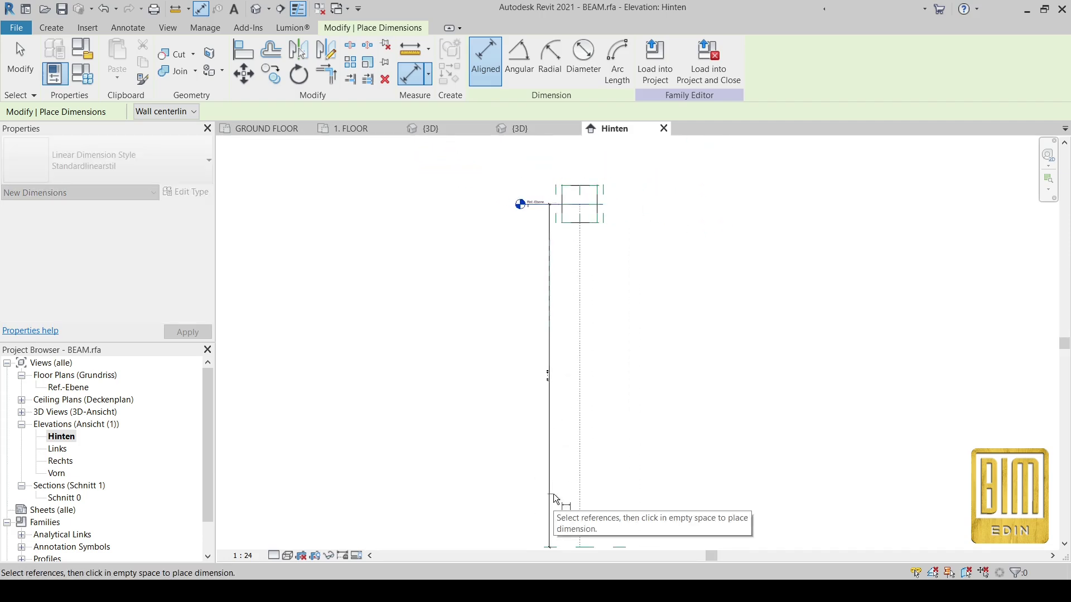
pyautogui.scroll(5, 547, 353)
pyautogui.scroll(2, 518, 397)
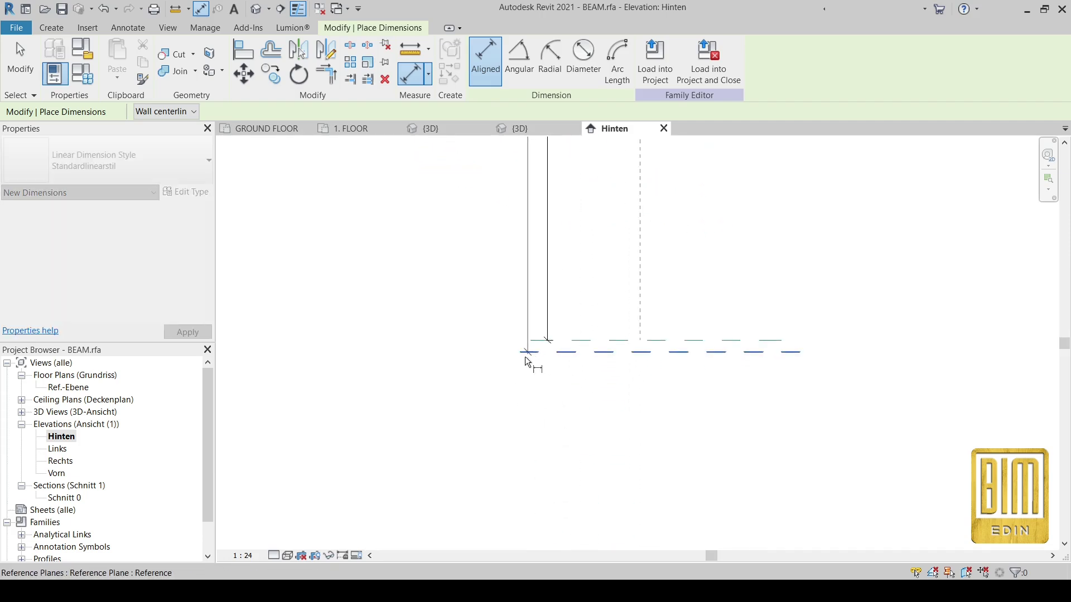
pyautogui.click(524, 355)
pyautogui.scroll(-3, 523, 358)
pyautogui.moveTo(478, 246); pyautogui.dragTo(507, 453, button='middle')
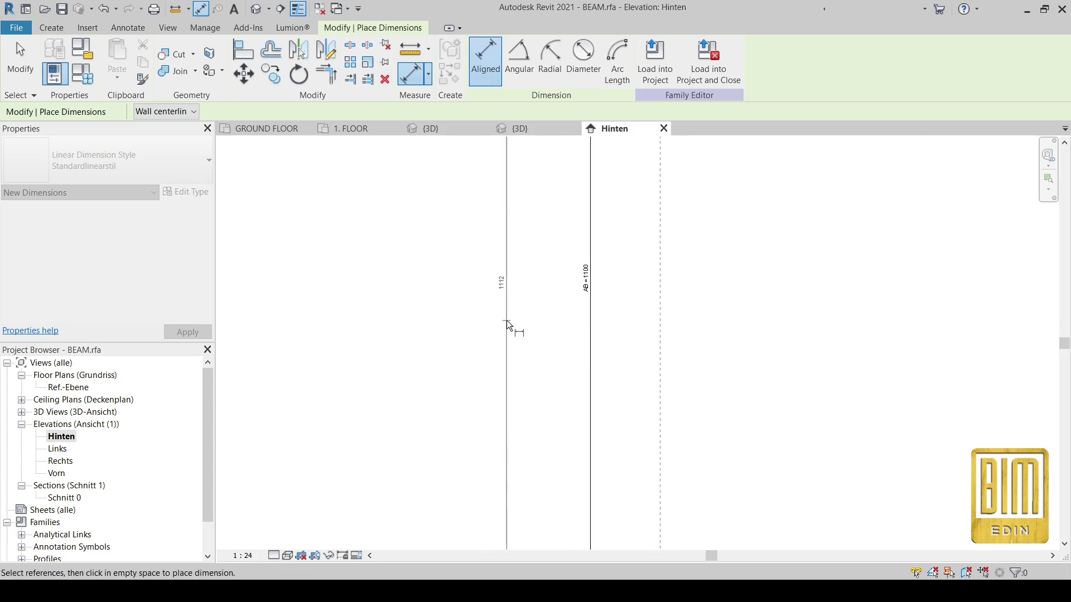
pyautogui.click(507, 320)
pyautogui.scroll(5, 502, 302)
pyautogui.press('Escape')
pyautogui.press('Escape')
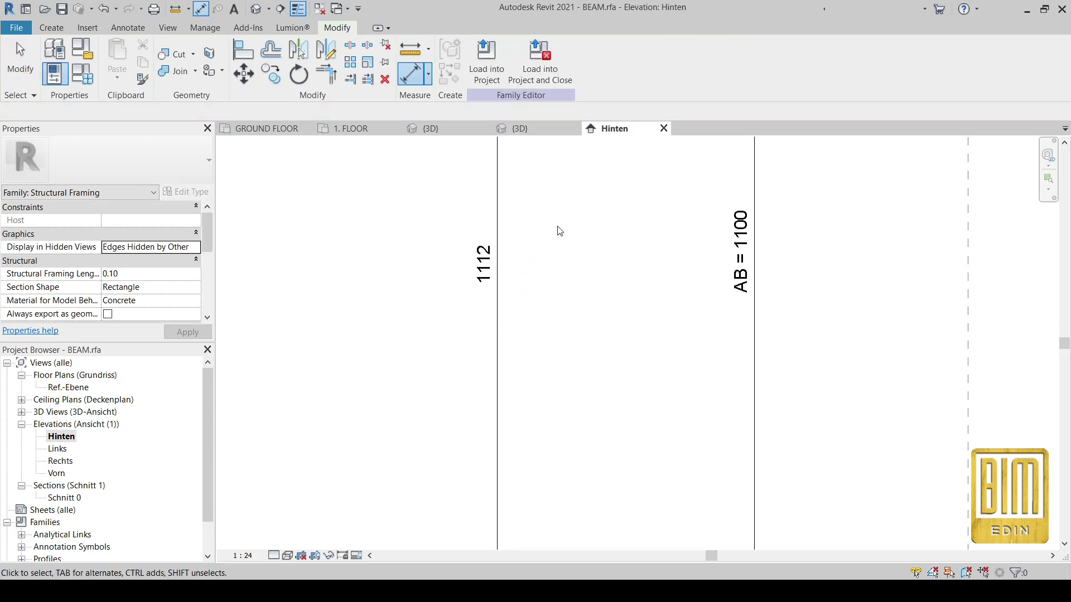
# - Label the dimension running down to the new lowest reference plane with a new family type parameter named L, grouped under Dimensions
pyautogui.click(741, 262)
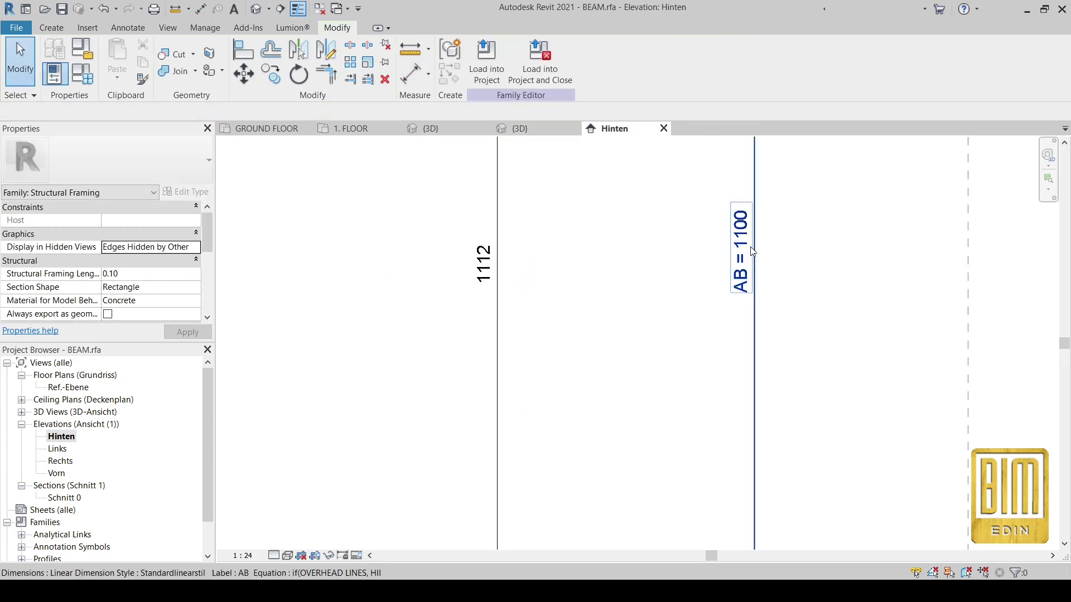
pyautogui.click(496, 209)
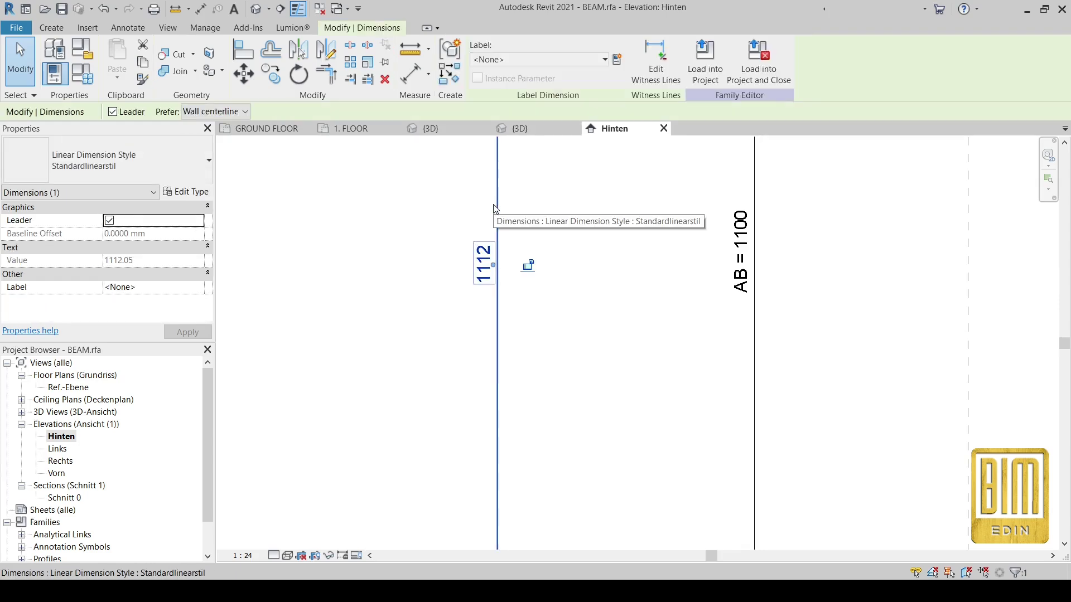
pyautogui.scroll(-4, 495, 208)
pyautogui.scroll(-1, 493, 204)
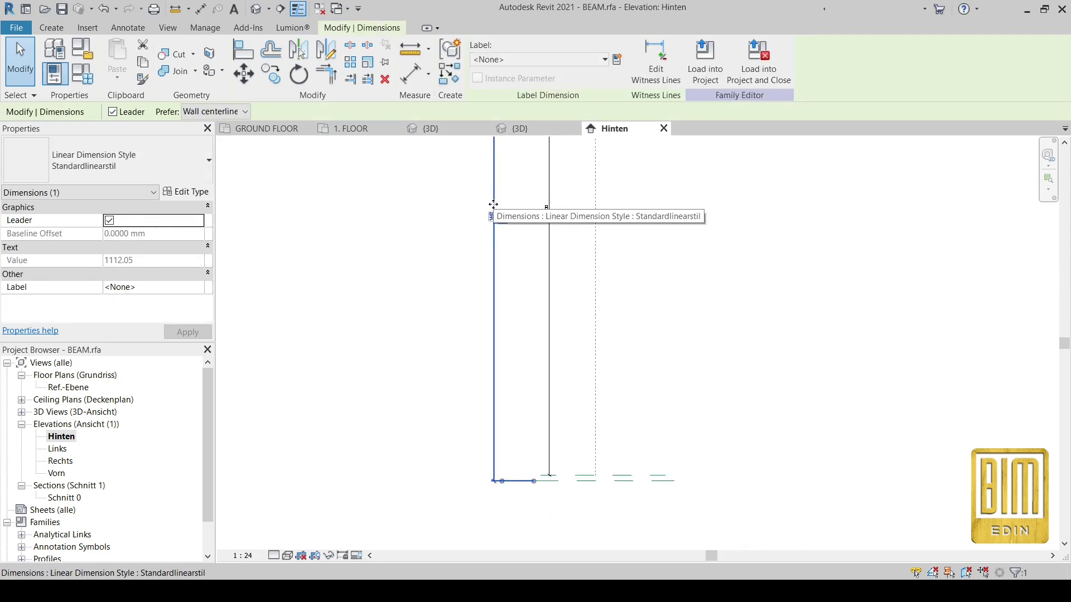
pyautogui.scroll(1, 558, 499)
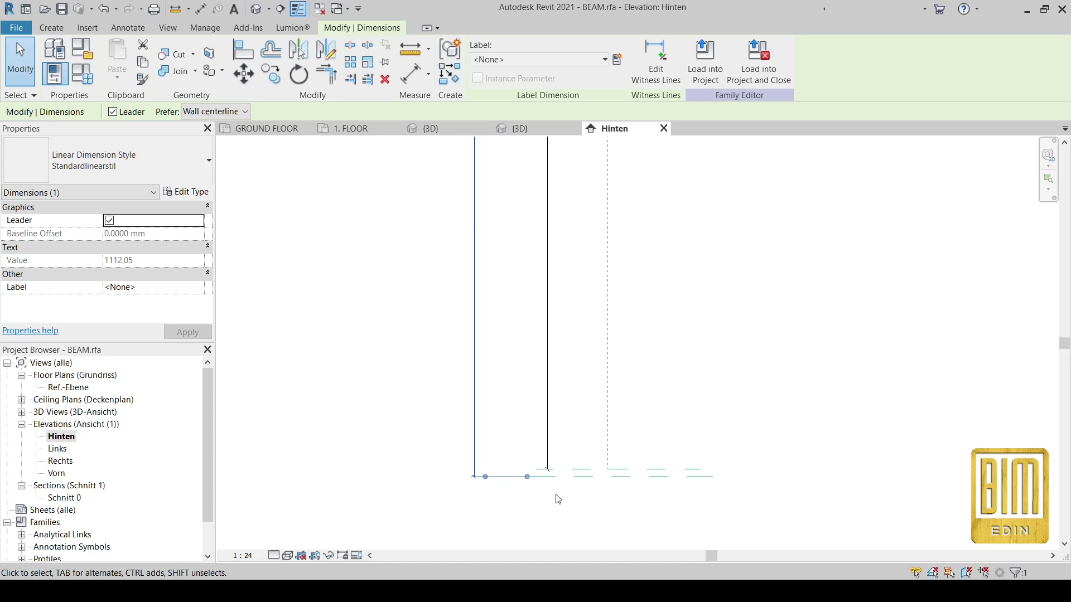
pyautogui.moveTo(516, 241); pyautogui.dragTo(509, 378, button='middle')
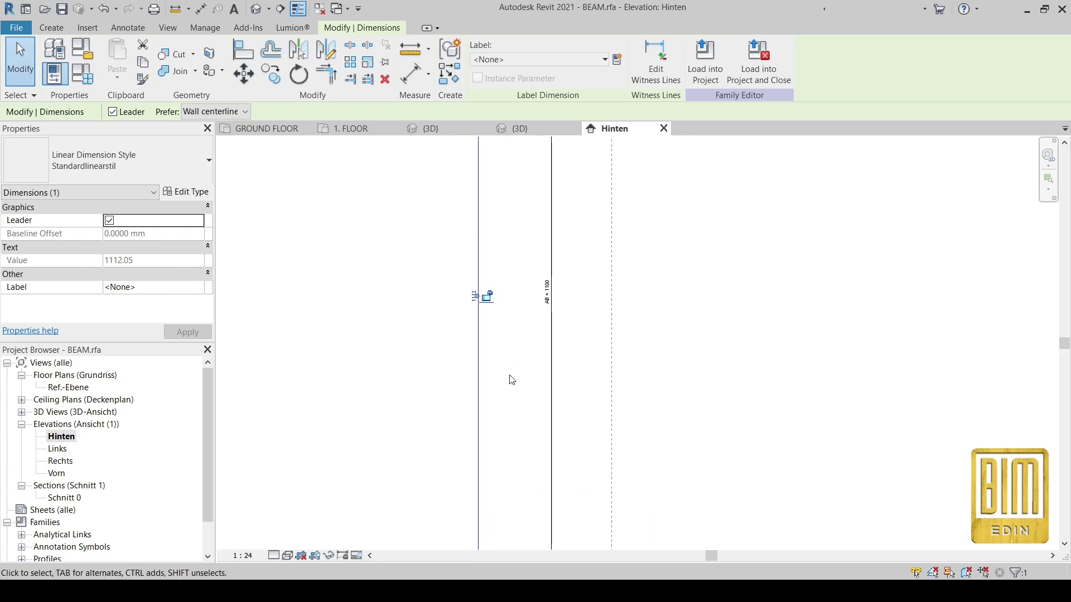
pyautogui.scroll(-1, 512, 381)
pyautogui.scroll(1, 490, 365)
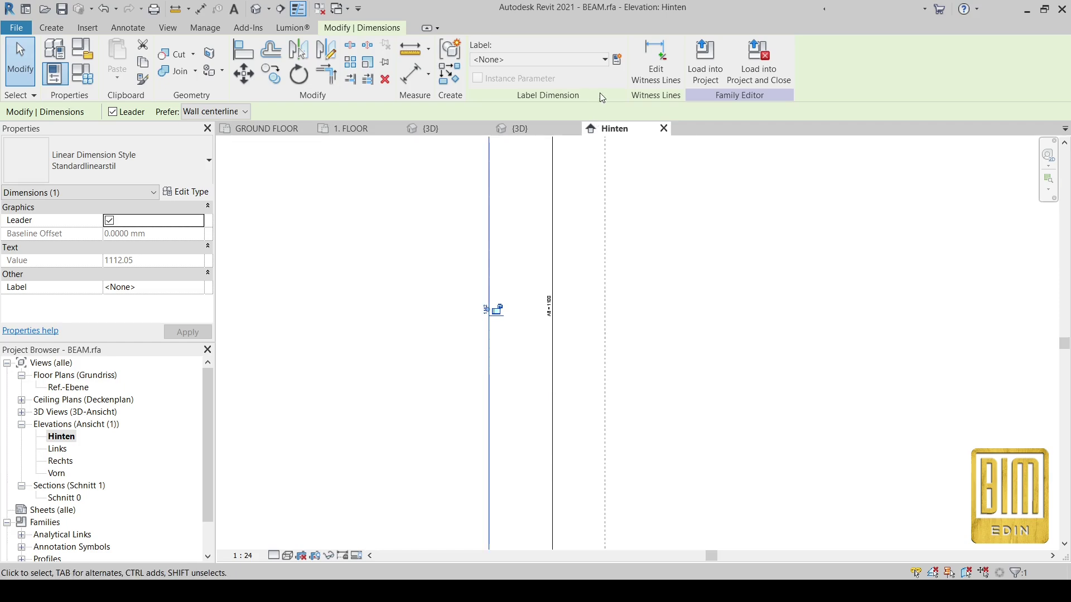
pyautogui.click(619, 59)
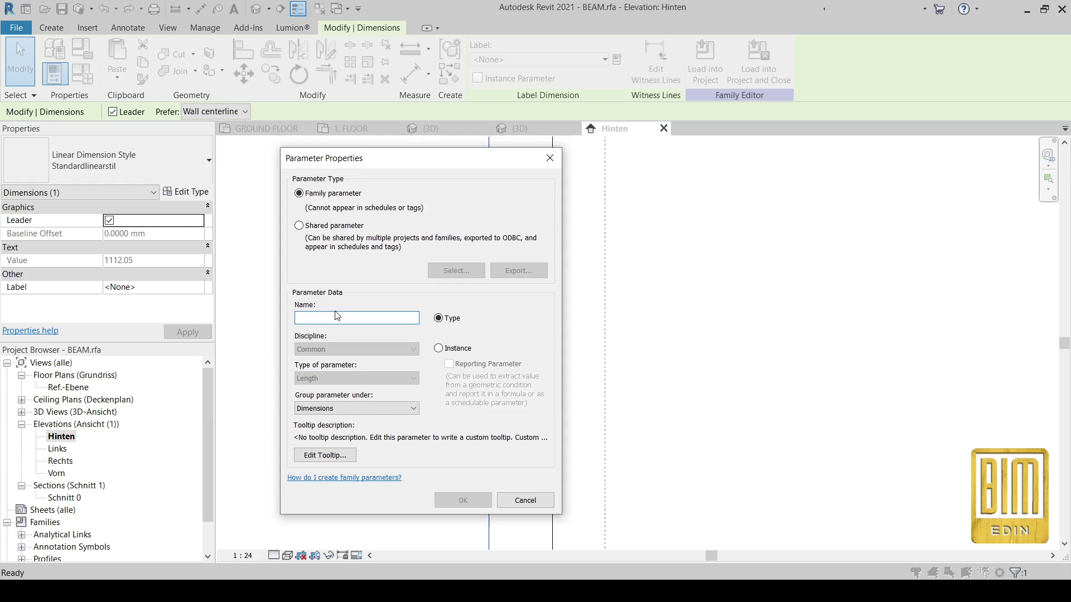
pyautogui.write('x')
pyautogui.press('BackSpace')
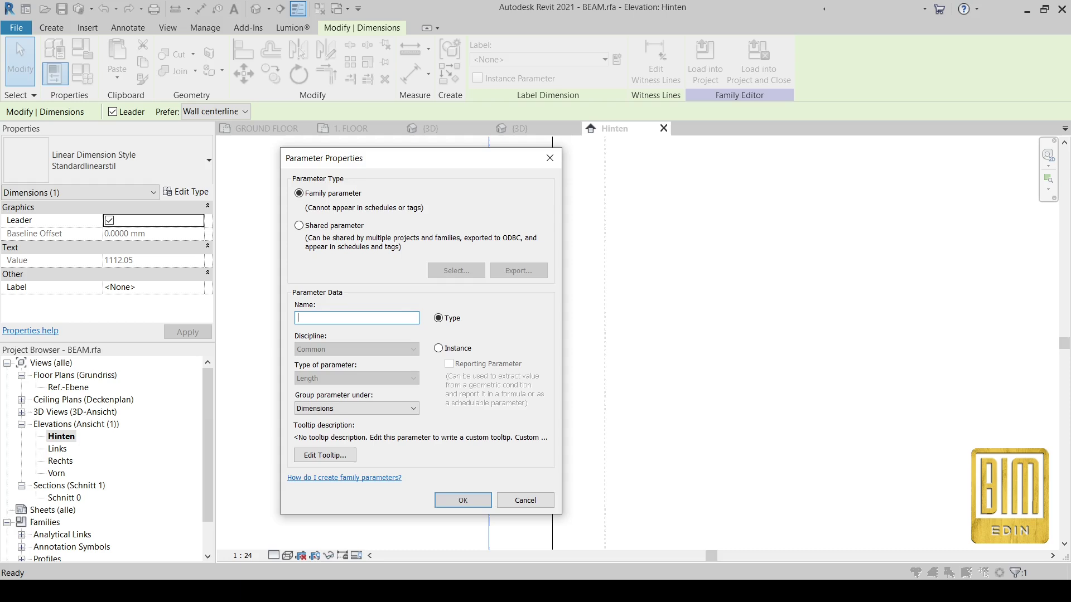
pyautogui.write('L')
pyautogui.click(463, 500)
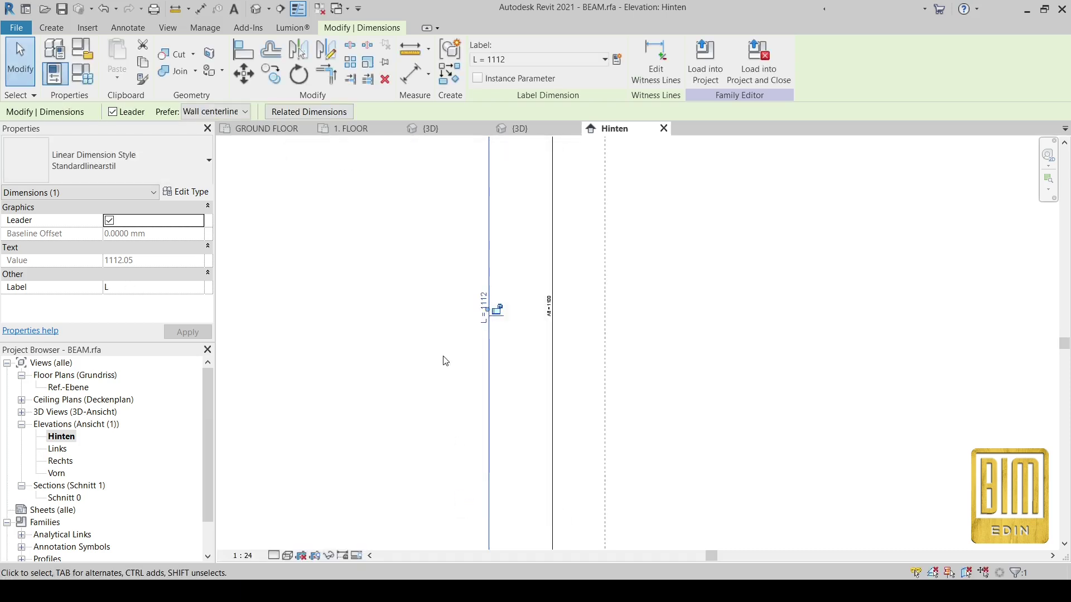
# - Draw a vertical model line about 1112 mm long from the Ref.-Ebene level down to the lowest reference plane, beside the dotted centre line
pyautogui.scroll(-4, 502, 304)
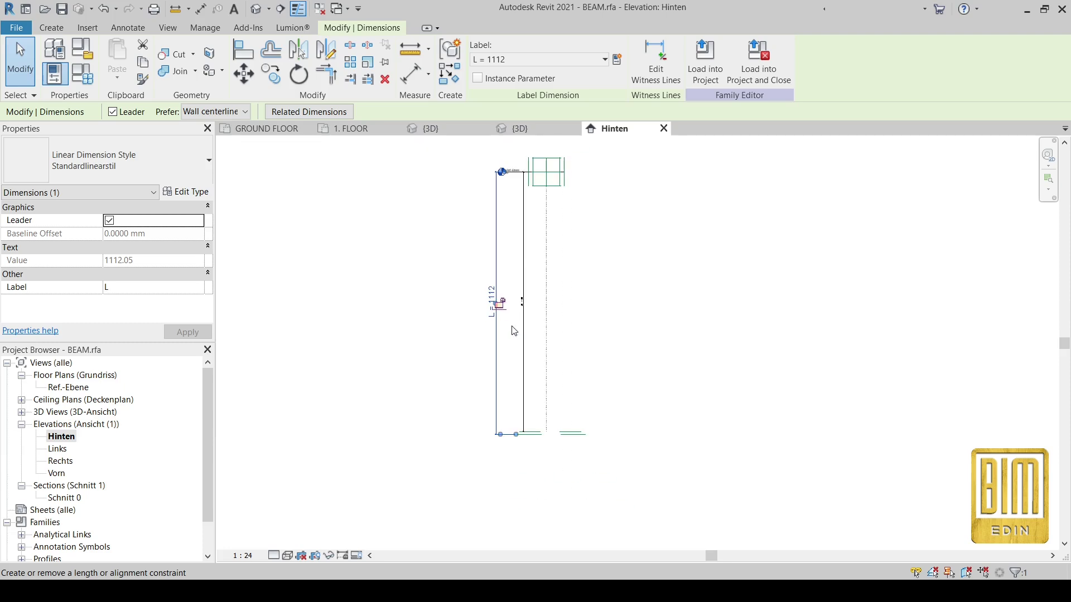
pyautogui.click(54, 31)
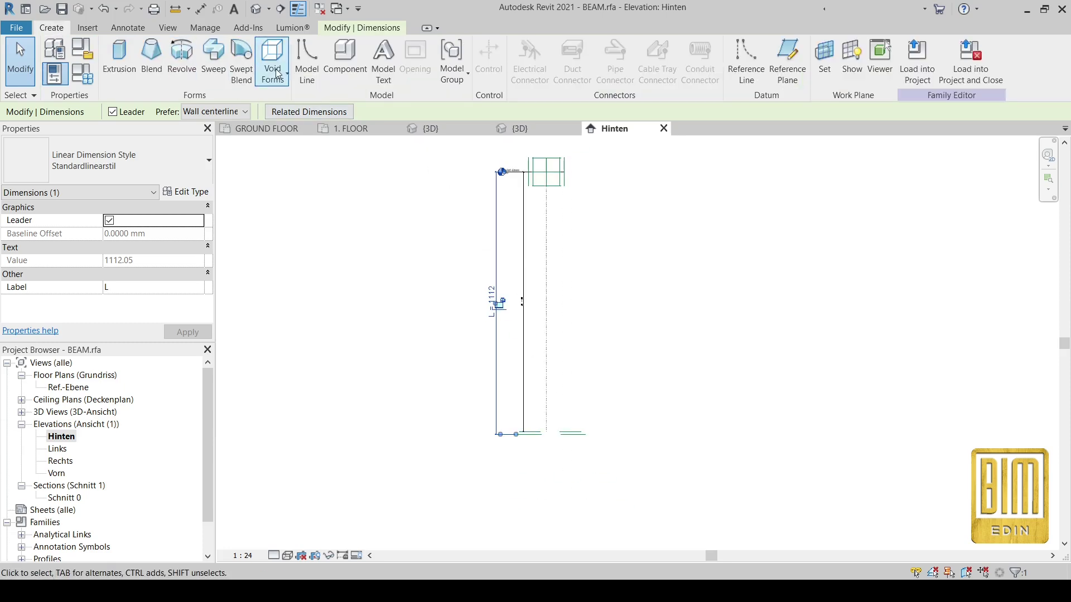
pyautogui.click(313, 69)
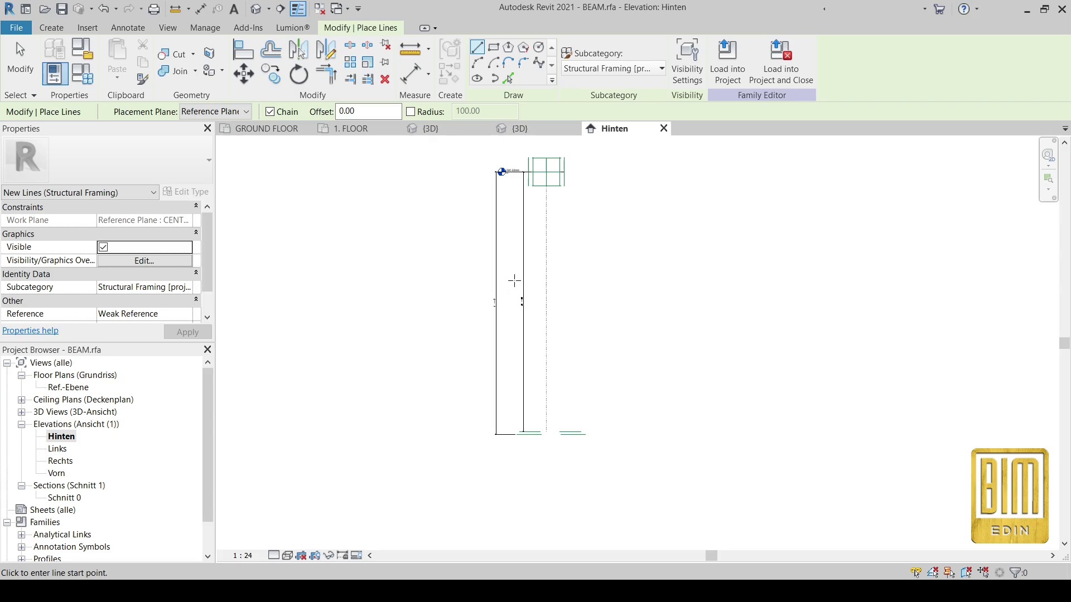
pyautogui.scroll(2, 590, 271)
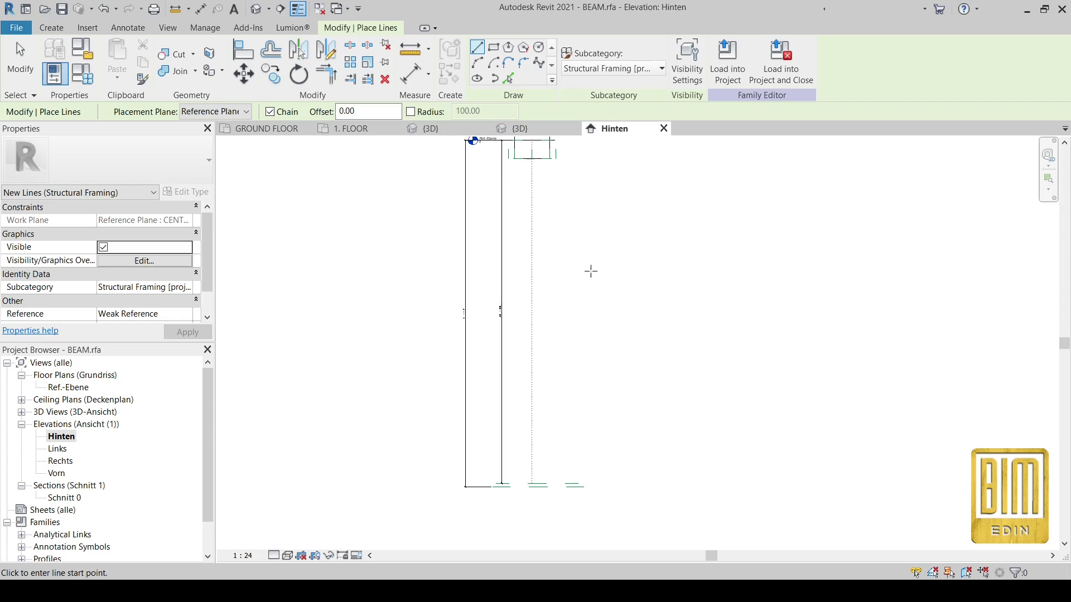
pyautogui.click(128, 27)
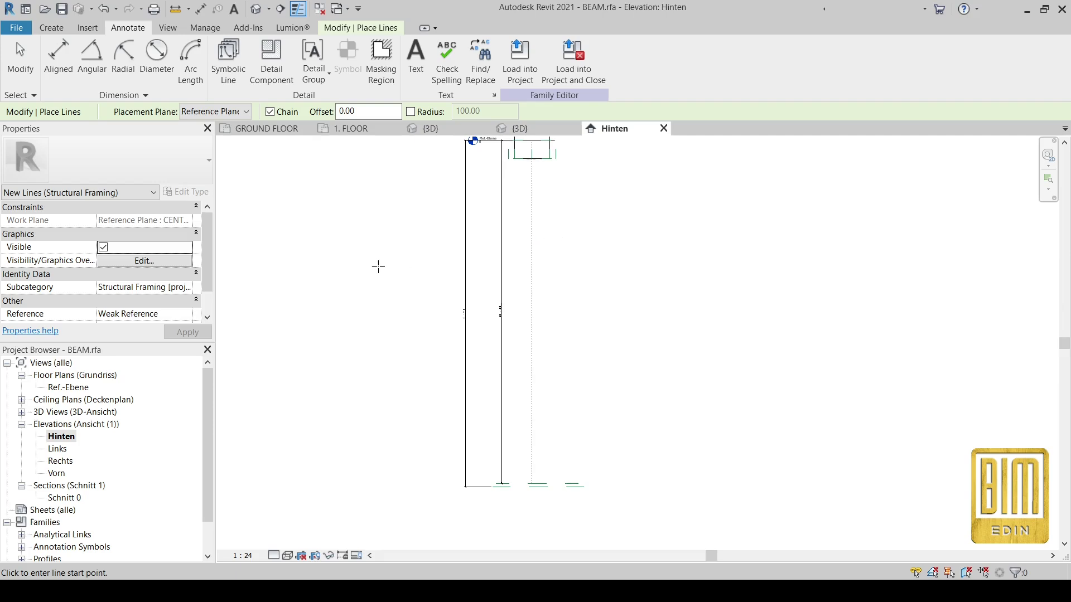
pyautogui.click(53, 29)
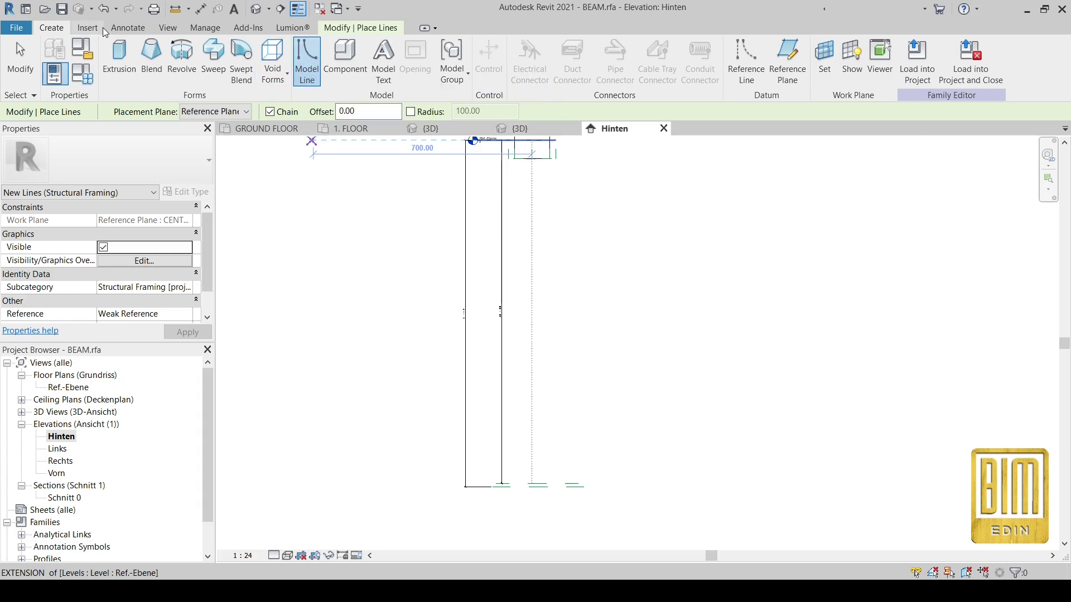
pyautogui.click(127, 28)
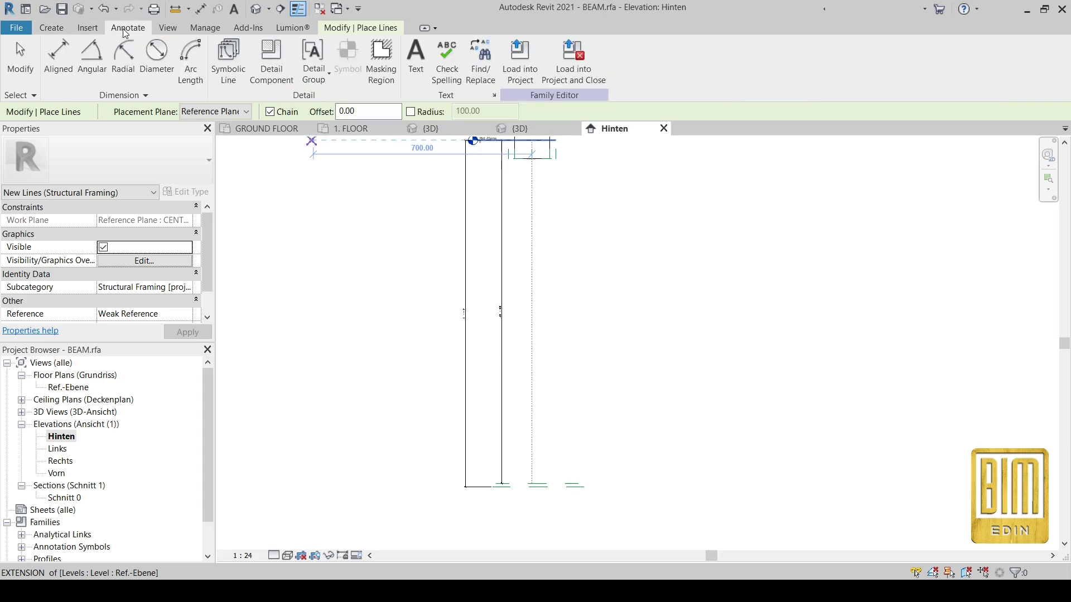
pyautogui.click(51, 28)
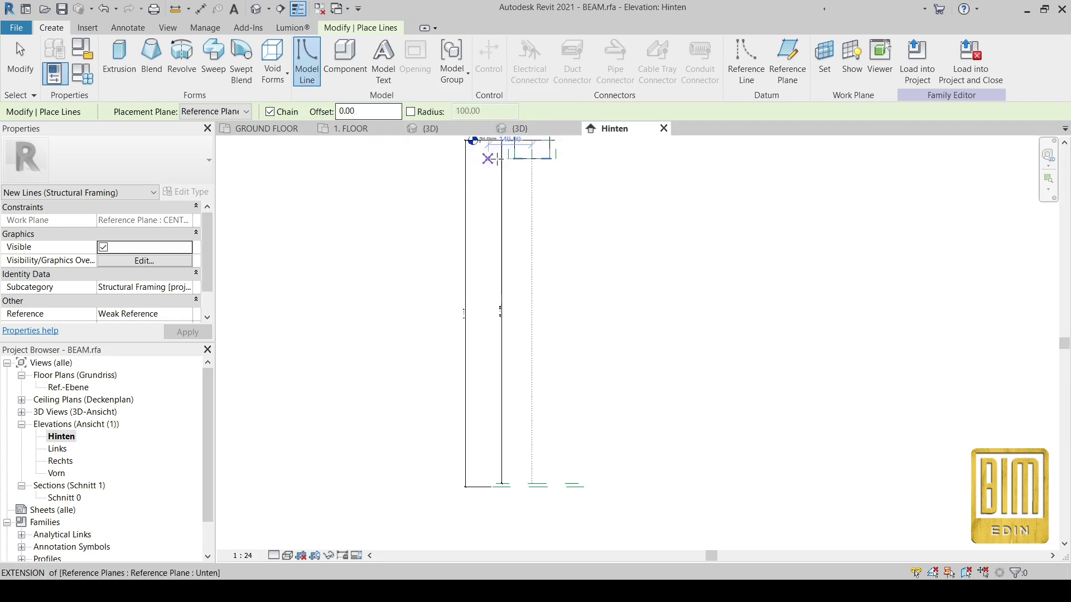
pyautogui.moveTo(555, 191); pyautogui.dragTo(548, 224, button='middle')
pyautogui.scroll(2, 546, 218)
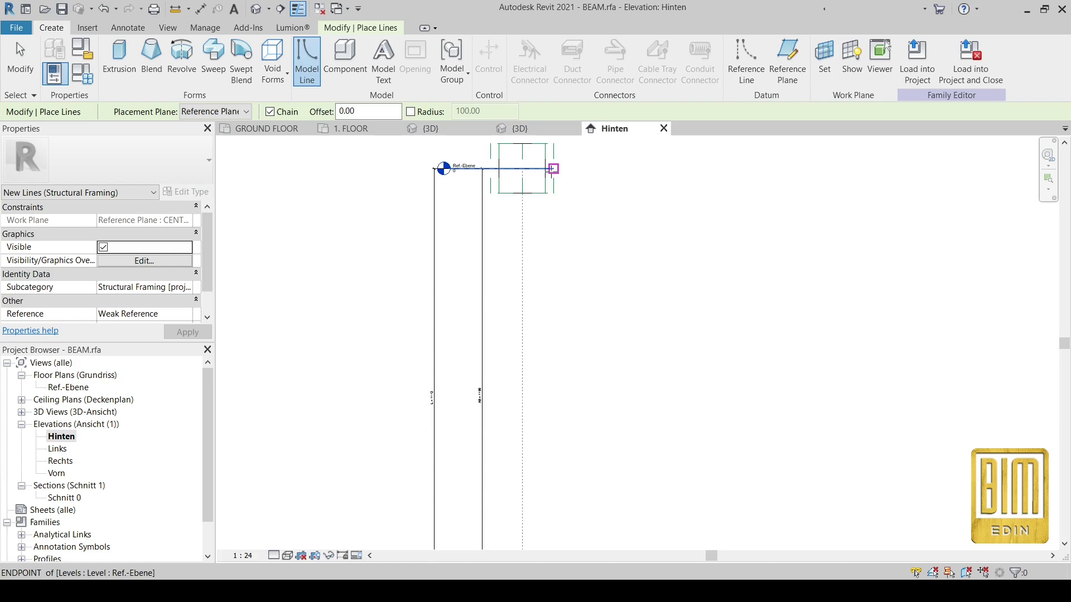
pyautogui.click(444, 168)
pyautogui.scroll(-2, 484, 375)
pyautogui.scroll(3, 508, 435)
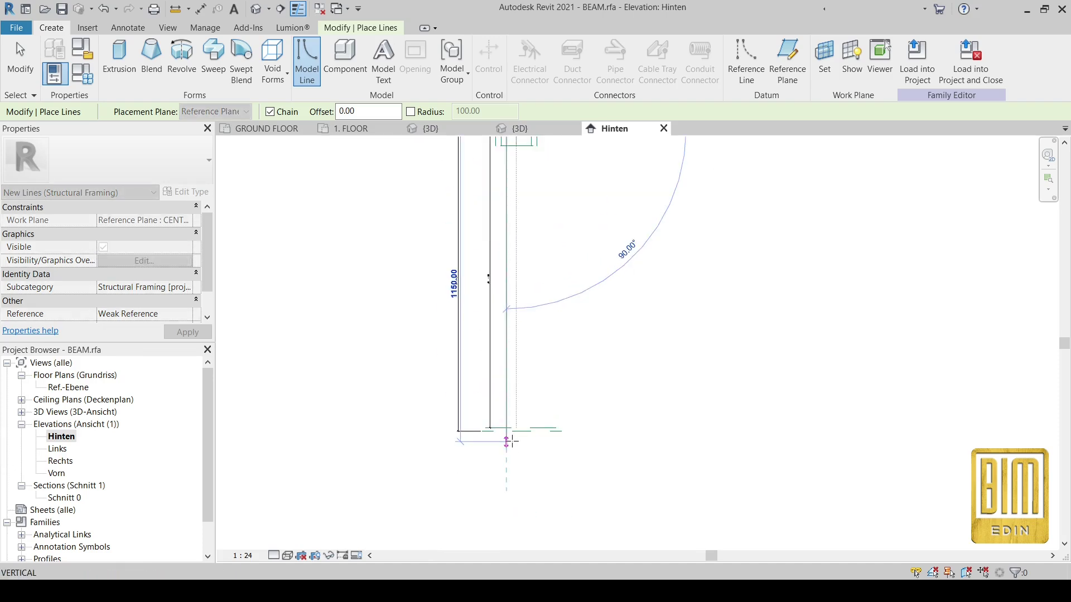
pyautogui.click(505, 431)
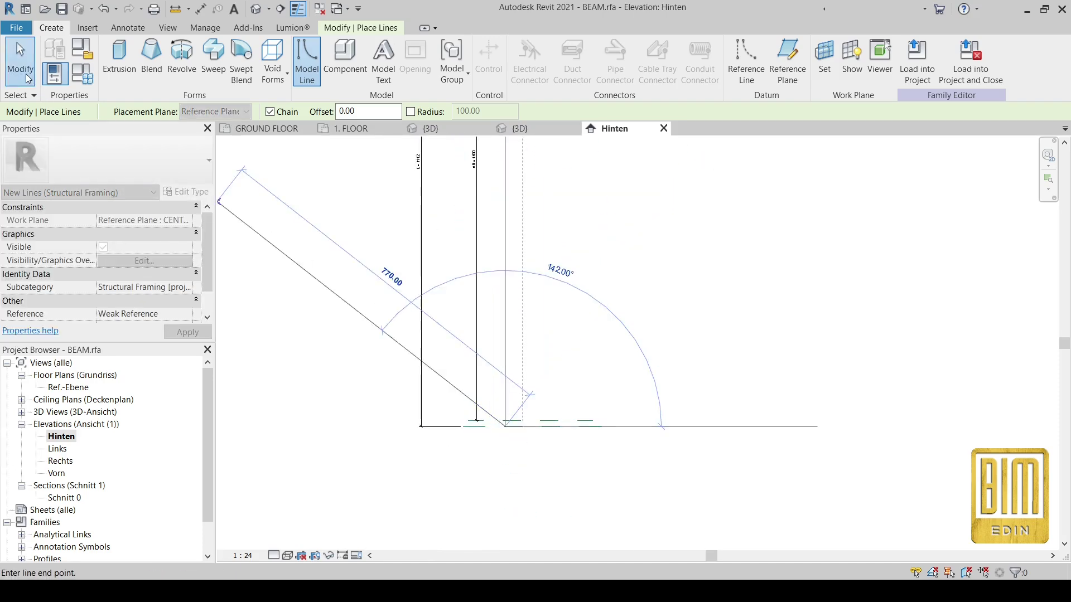
pyautogui.click(20, 62)
# - Assign the <Invisible lines> subcategory to the new vertical model line
pyautogui.click(505, 233)
pyautogui.scroll(-1, 507, 227)
pyautogui.scroll(-2, 508, 229)
pyautogui.moveTo(516, 243); pyautogui.dragTo(516, 401, button='middle')
pyautogui.scroll(3, 500, 246)
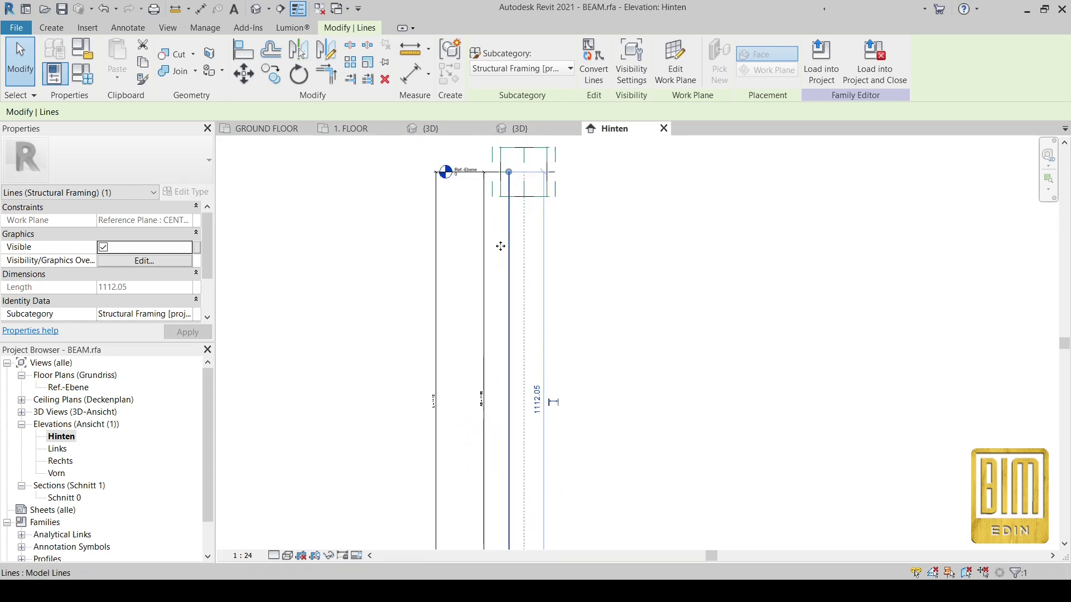
pyautogui.click(554, 70)
pyautogui.click(505, 163)
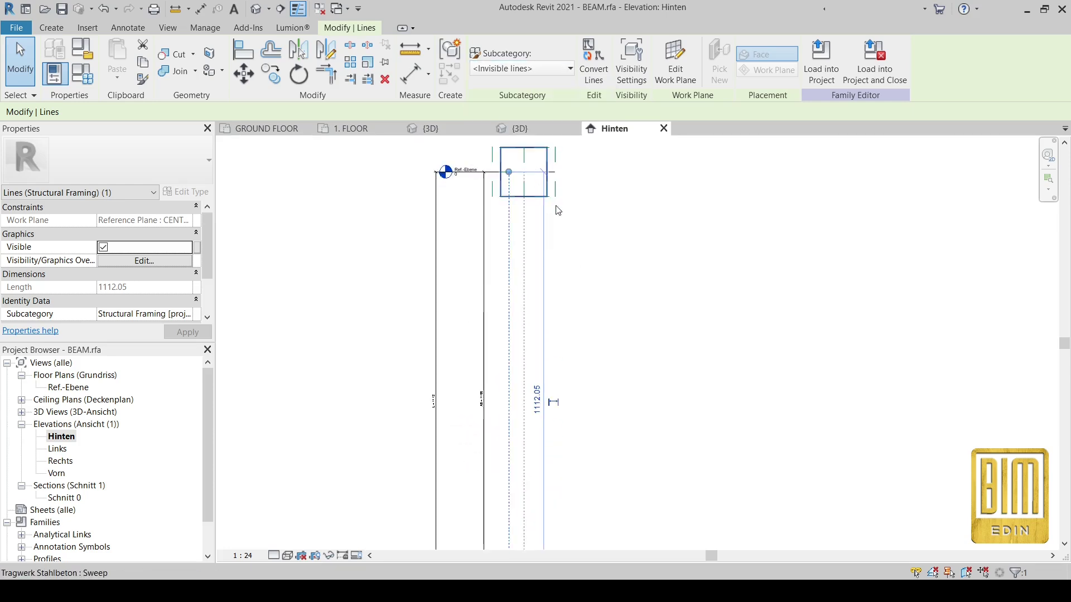
# - Snap the lower end of the invisible model line onto the lowest reference plane
pyautogui.scroll(-1, 510, 223)
pyautogui.scroll(3, 510, 433)
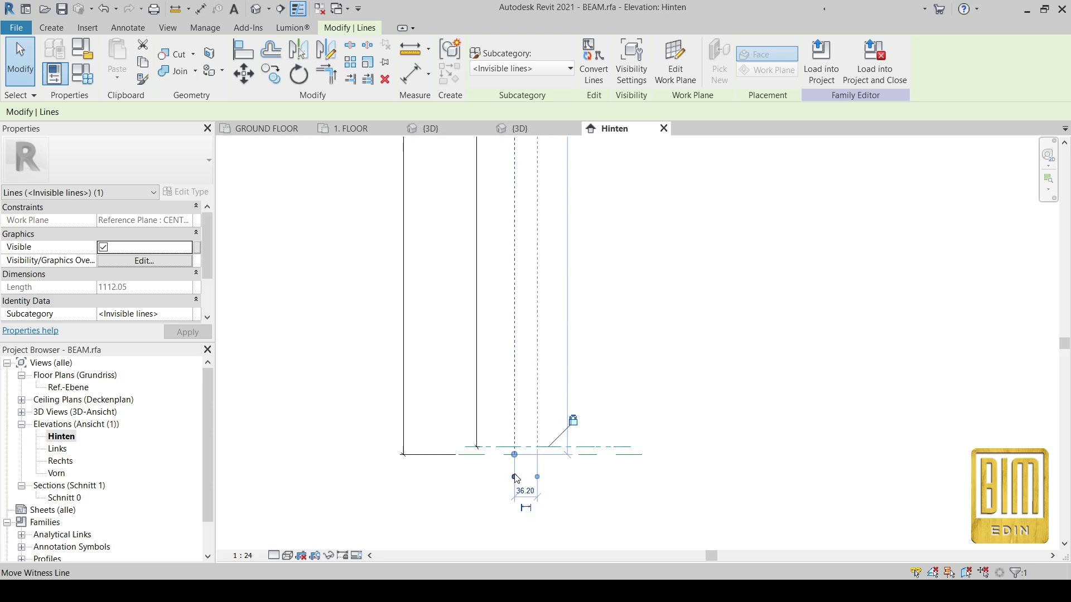
pyautogui.scroll(3, 514, 452)
pyautogui.moveTo(516, 441); pyautogui.dragTo(517, 440)
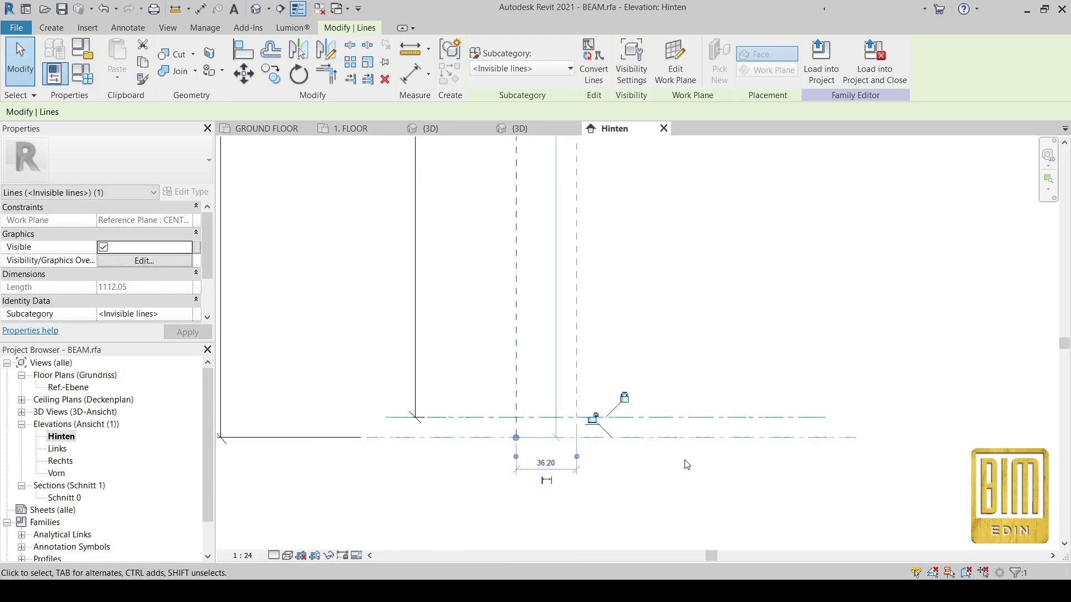
# - Set the L dimension between the Ref.-Ebene level and its reference plane to 500 mm
pyautogui.scroll(-5, 525, 474)
pyautogui.scroll(1, 469, 319)
pyautogui.click(469, 318)
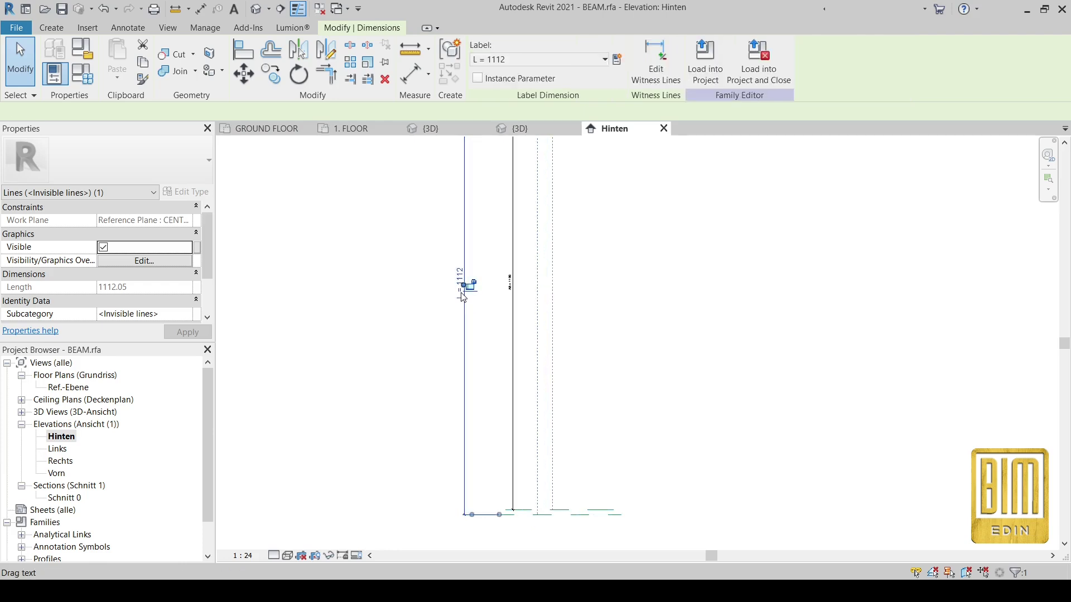
pyautogui.scroll(2, 466, 284)
pyautogui.click(463, 274)
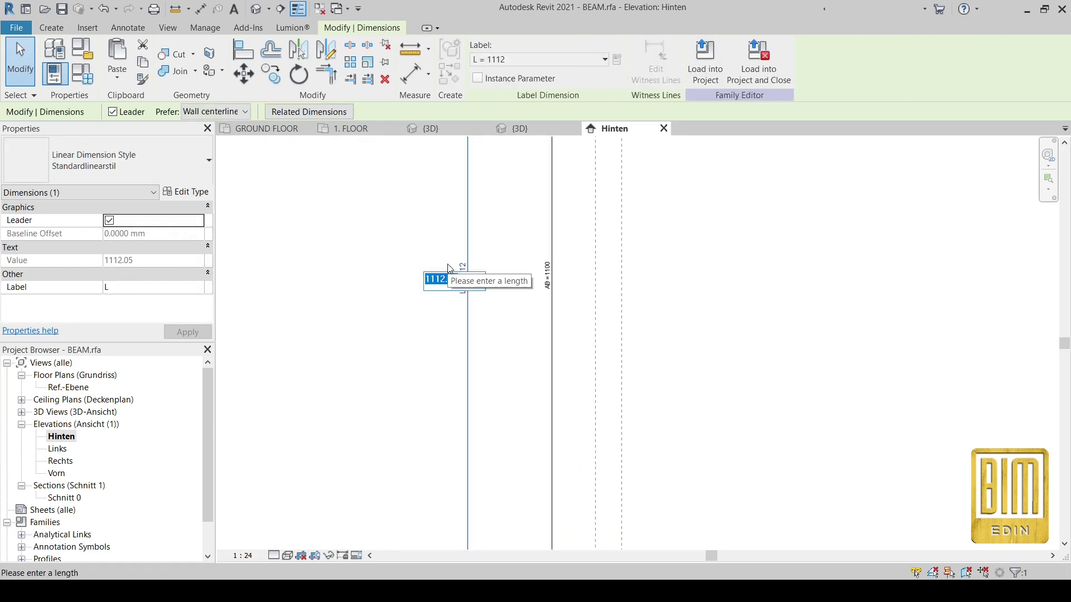
pyautogui.write('500')
pyautogui.press('Return')
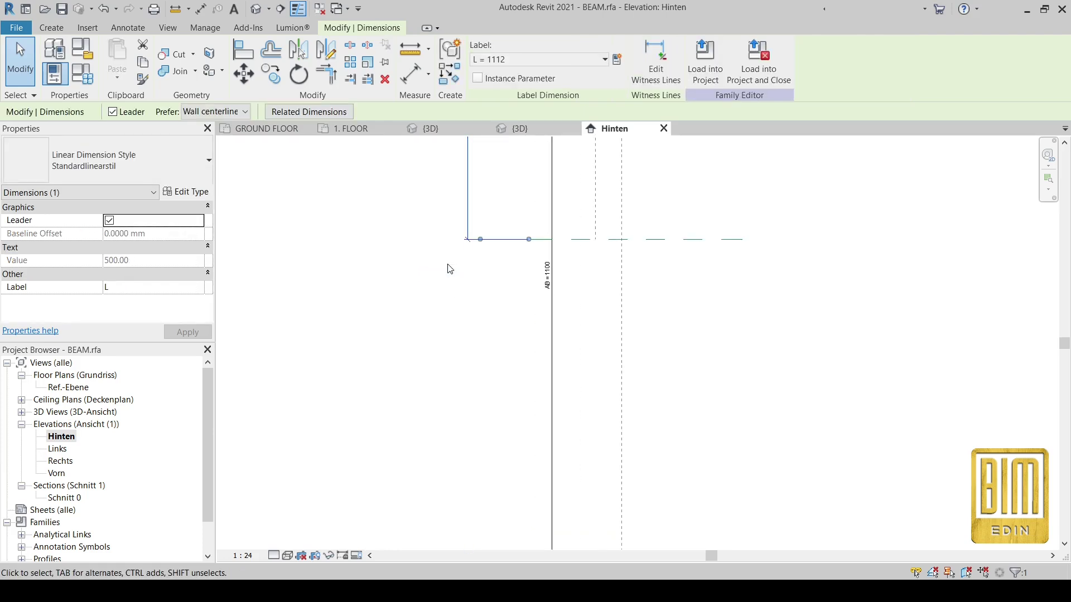
pyautogui.moveTo(602, 259); pyautogui.dragTo(613, 446, button='middle')
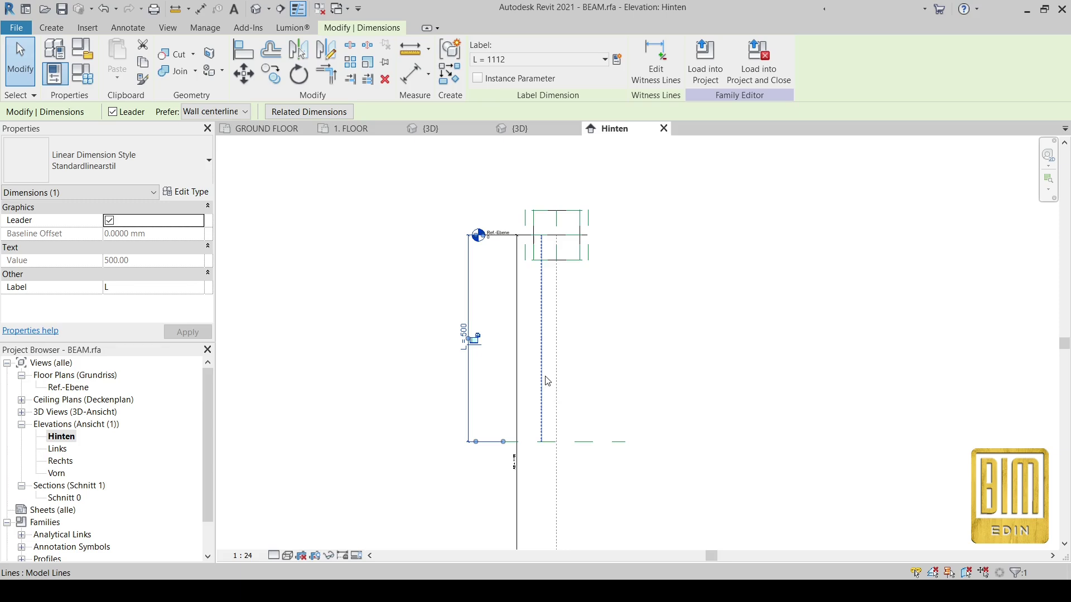
# - Switch to the BEAM OVERHEAD LINES project and examine the diagonal beams in the 1. FLOOR plan and the 3D view
pyautogui.click(346, 129)
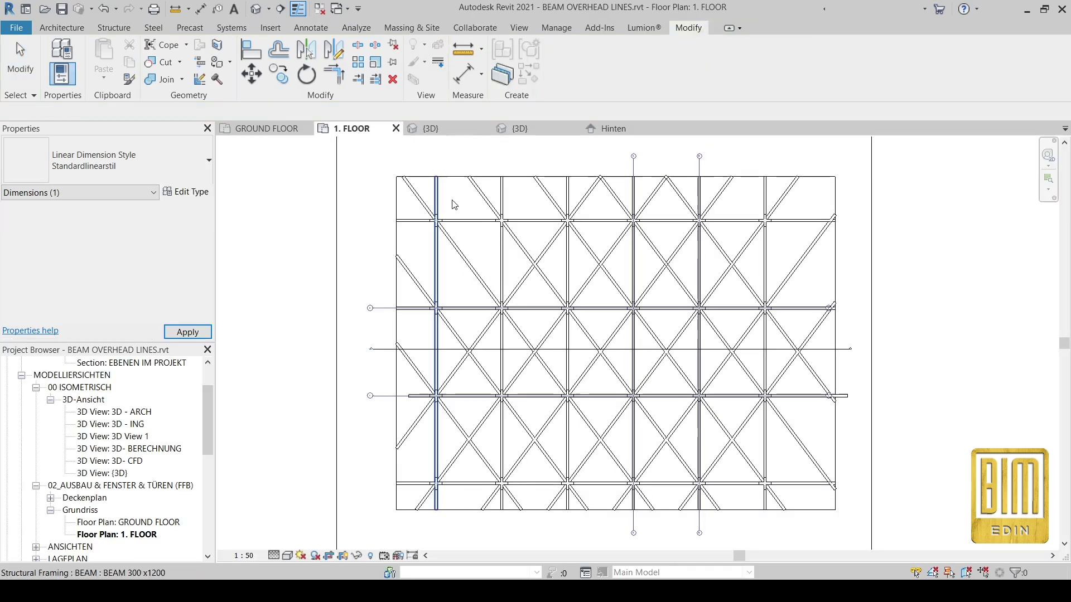
pyautogui.click(549, 340)
pyautogui.scroll(2, 551, 339)
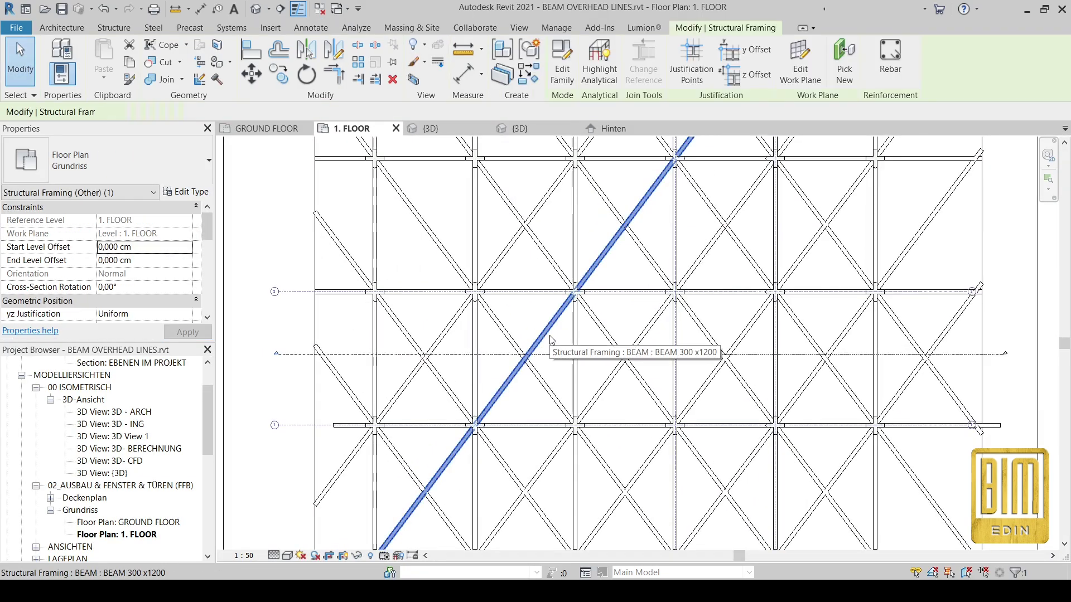
pyautogui.click(256, 8)
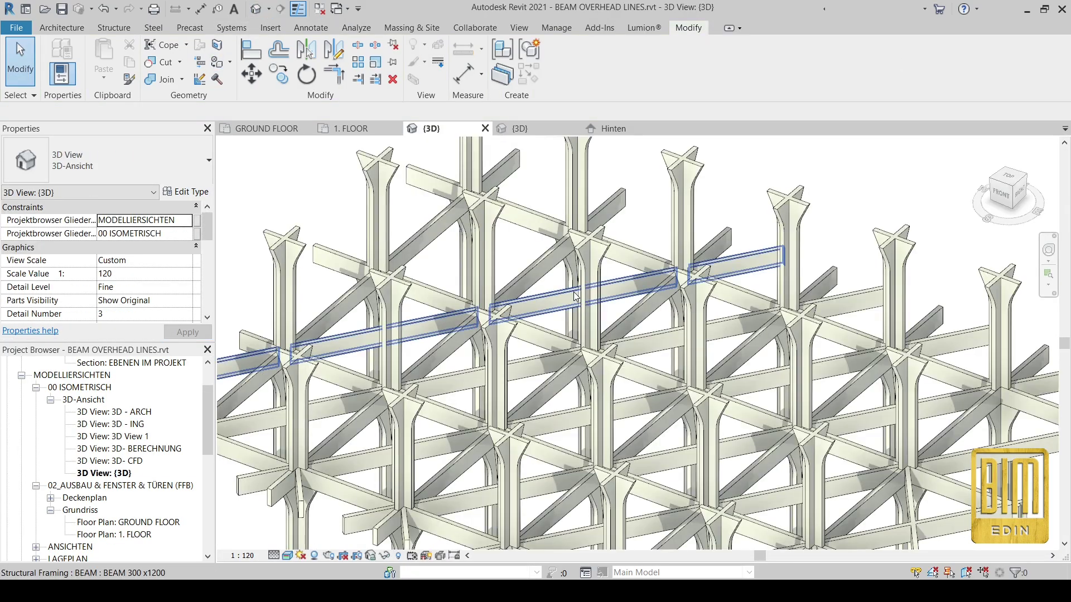
pyautogui.scroll(-3, 575, 296)
pyautogui.scroll(6, 575, 357)
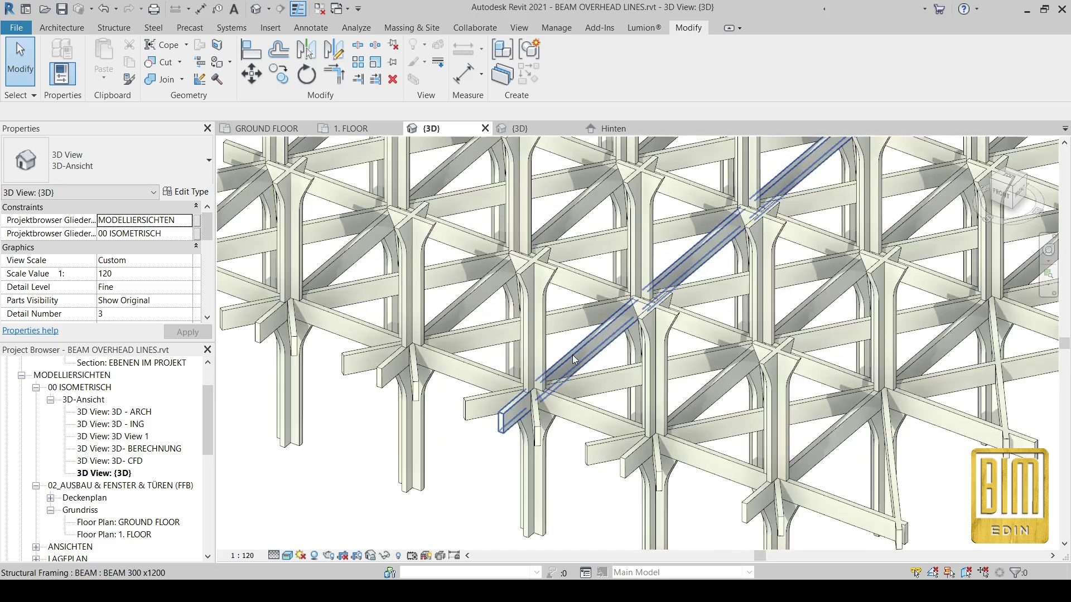
# - Locate a BEAM 300 x1200 from the 3D view in the GROUND FLOOR plan and check the plan's view range
pyautogui.click(574, 359)
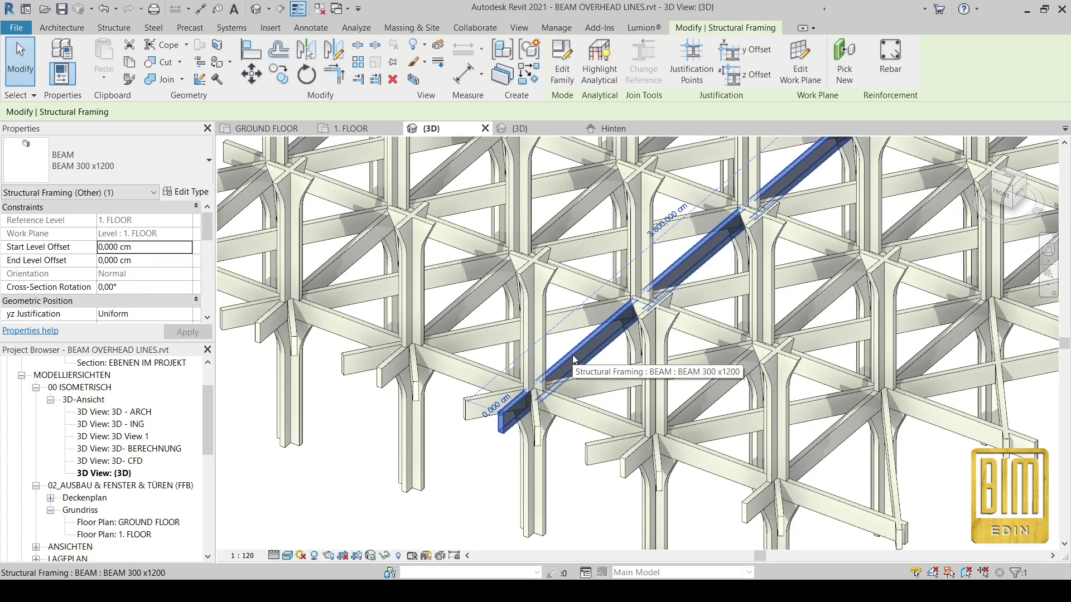
pyautogui.doubleClick(127, 524)
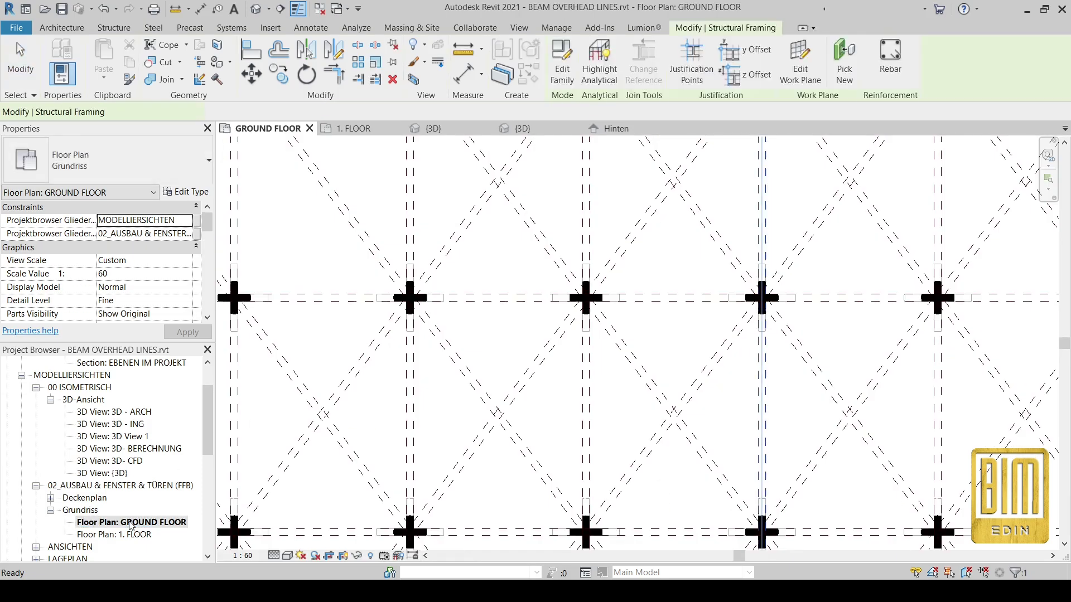
pyautogui.scroll(-5, 180, 260)
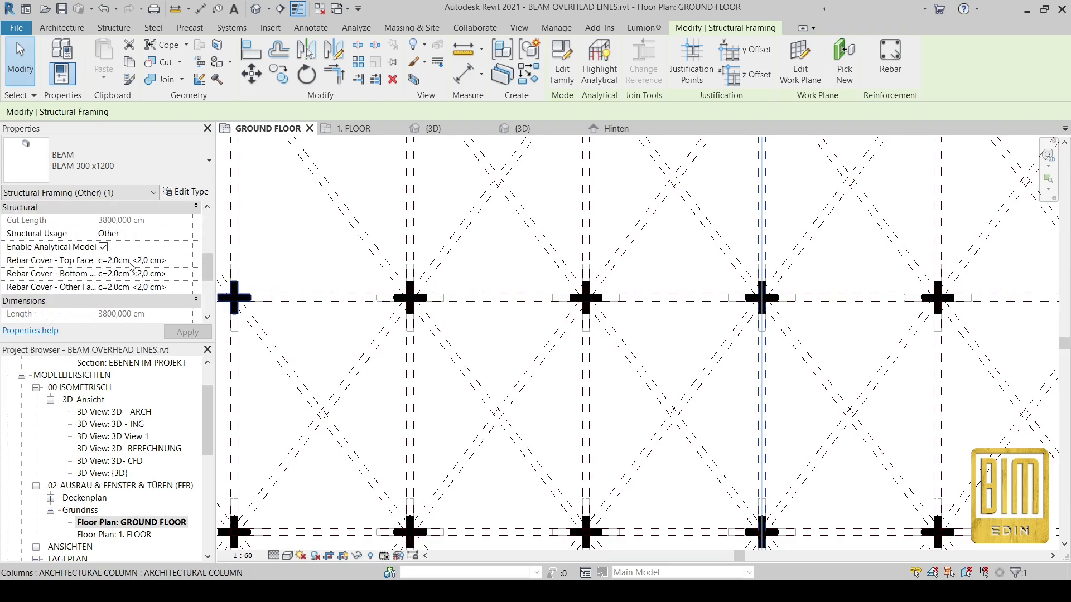
pyautogui.press('Escape')
pyautogui.scroll(-4, 159, 270)
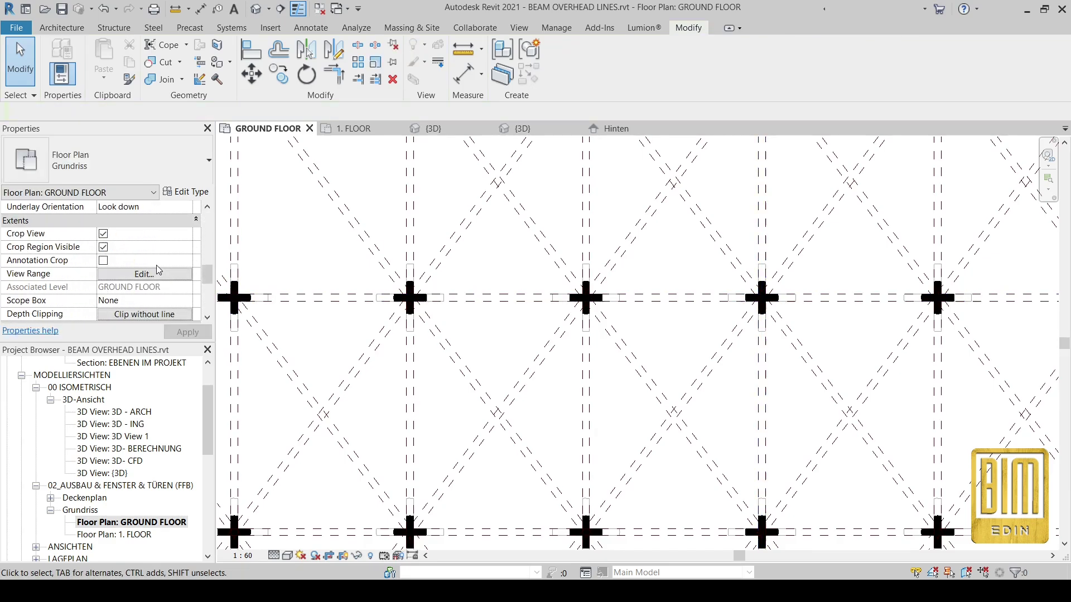
pyautogui.click(142, 247)
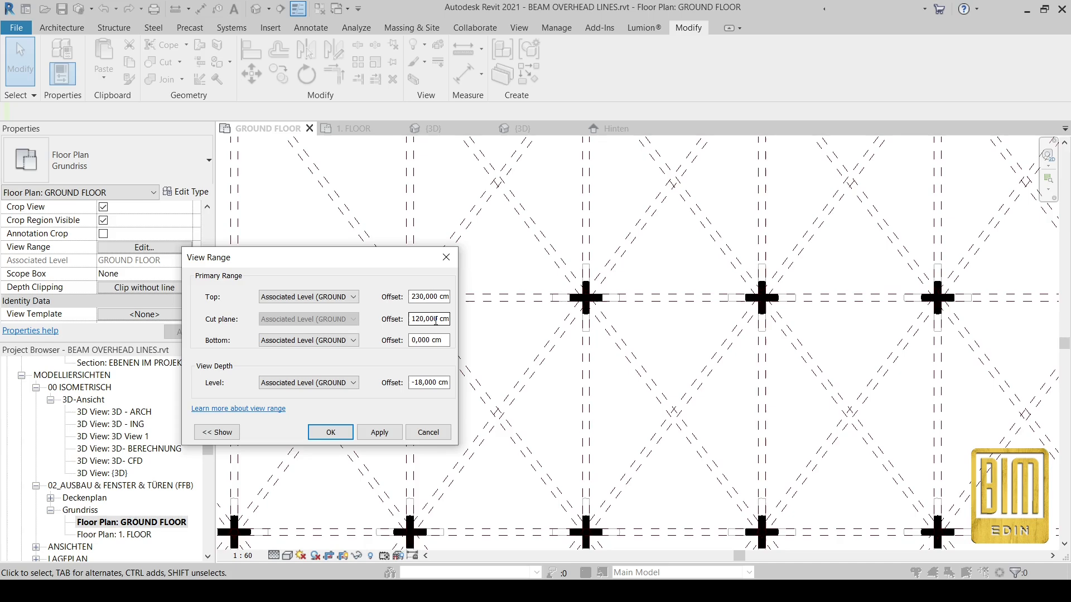
pyautogui.click(446, 258)
# - Open section Schnitt 1 and examine the cut plane line above the ground floor and the beams overhead
pyautogui.scroll(-4, 546, 291)
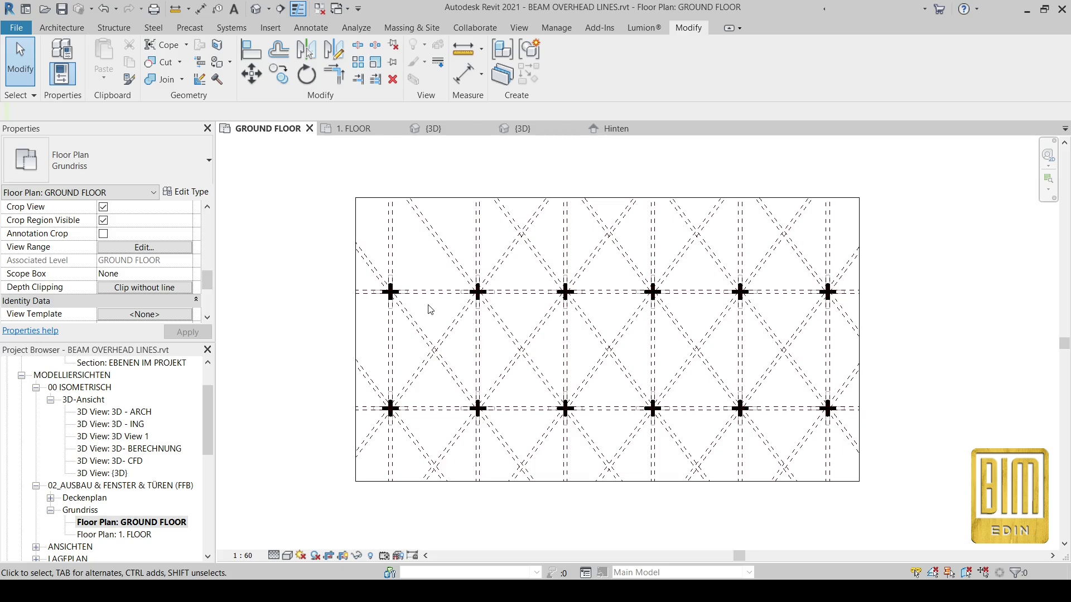
pyautogui.scroll(3, 465, 319)
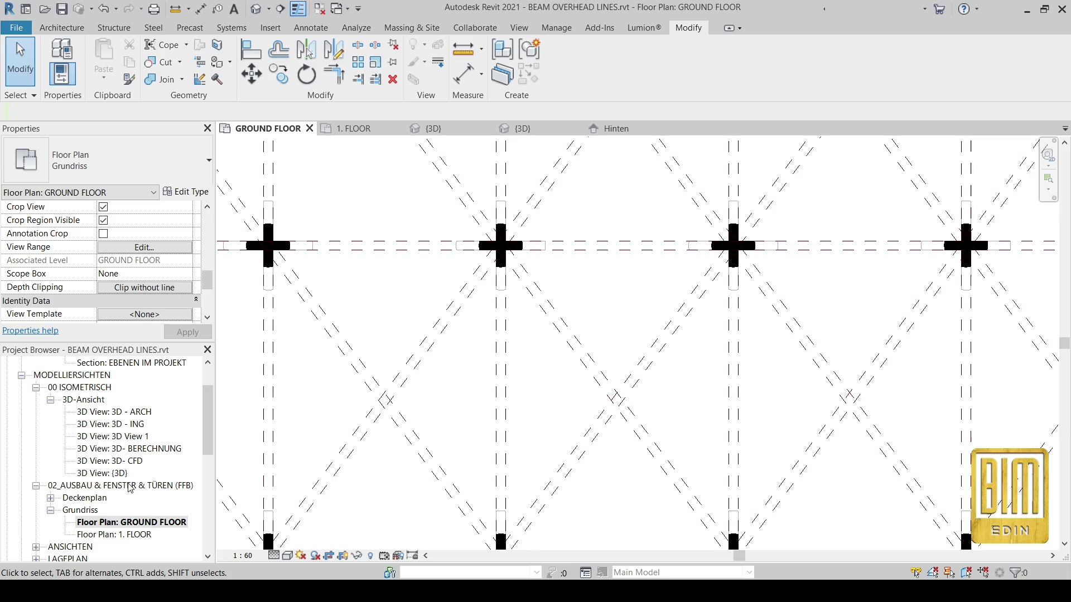
pyautogui.scroll(-3, 131, 488)
pyautogui.doubleClick(116, 487)
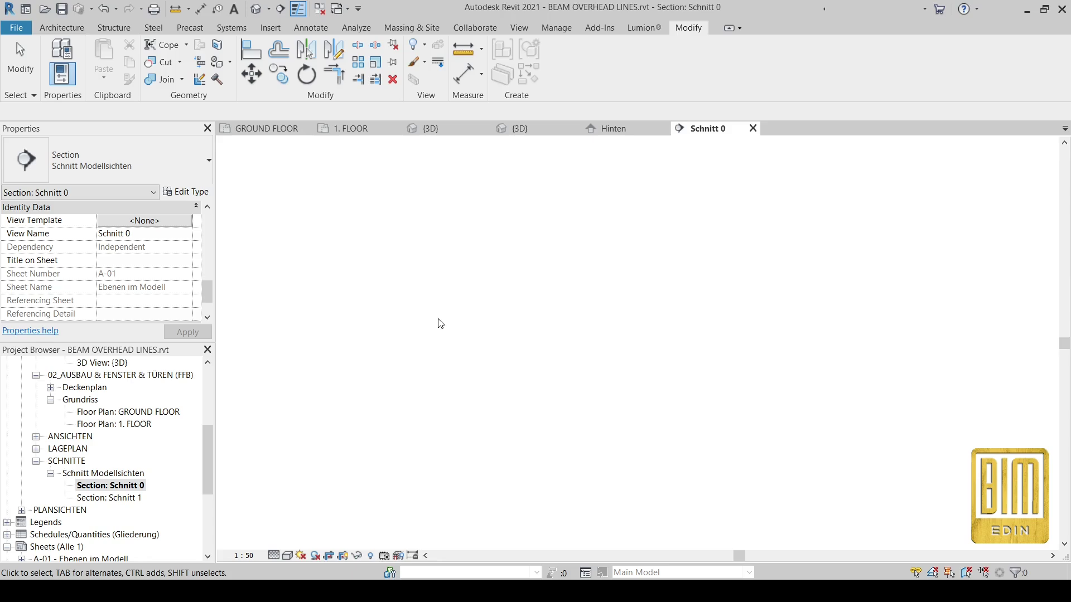
pyautogui.doubleClick(112, 498)
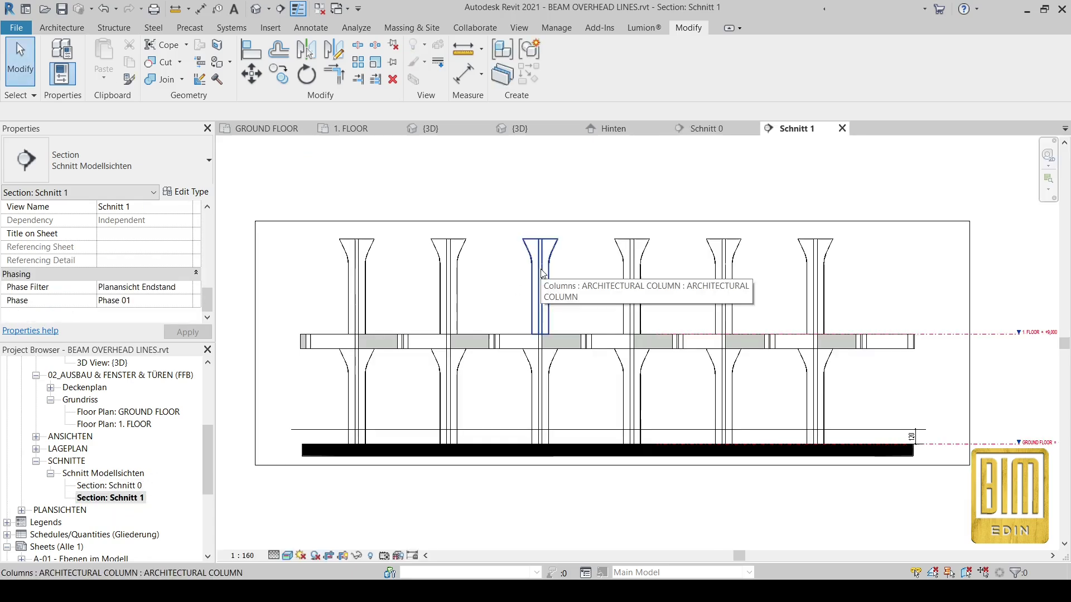
pyautogui.scroll(6, 812, 368)
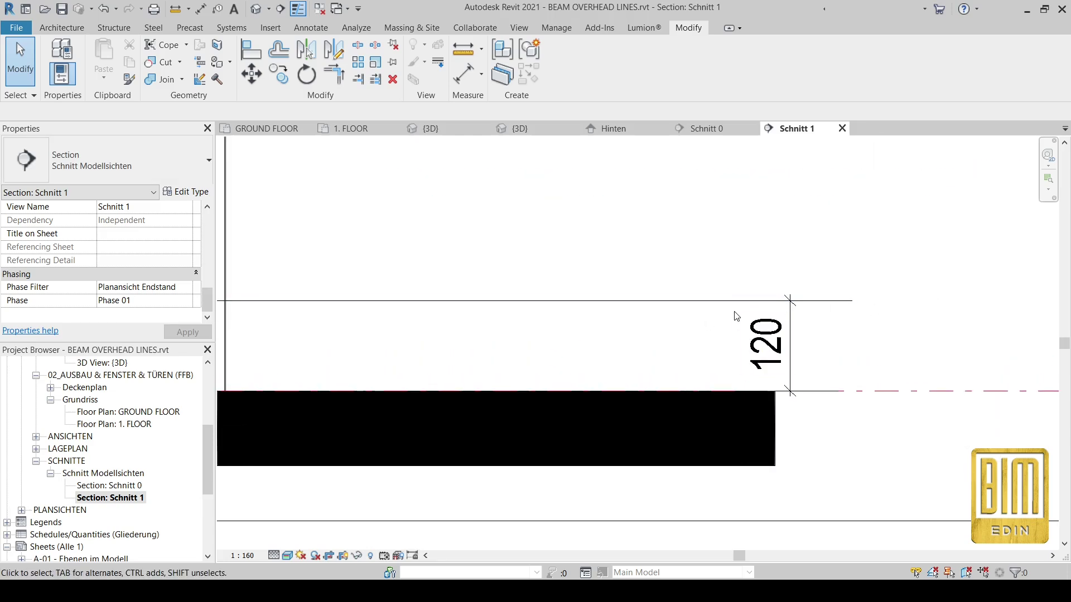
pyautogui.scroll(-3, 677, 318)
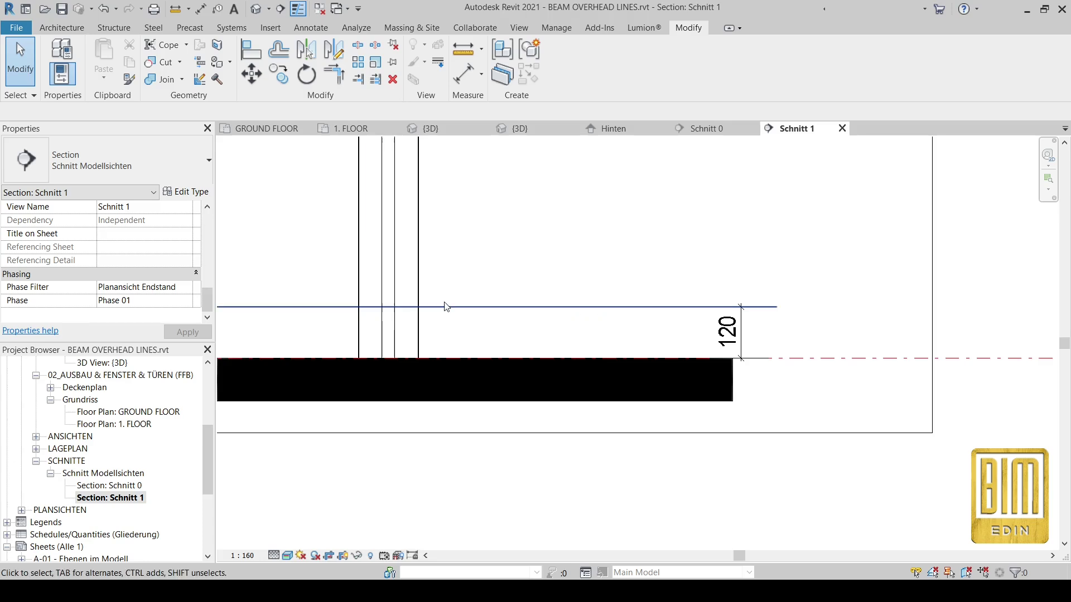
pyautogui.scroll(-2, 666, 299)
pyautogui.moveTo(710, 302); pyautogui.dragTo(745, 318, button='middle')
pyautogui.moveTo(695, 287); pyautogui.dragTo(640, 252, button='middle')
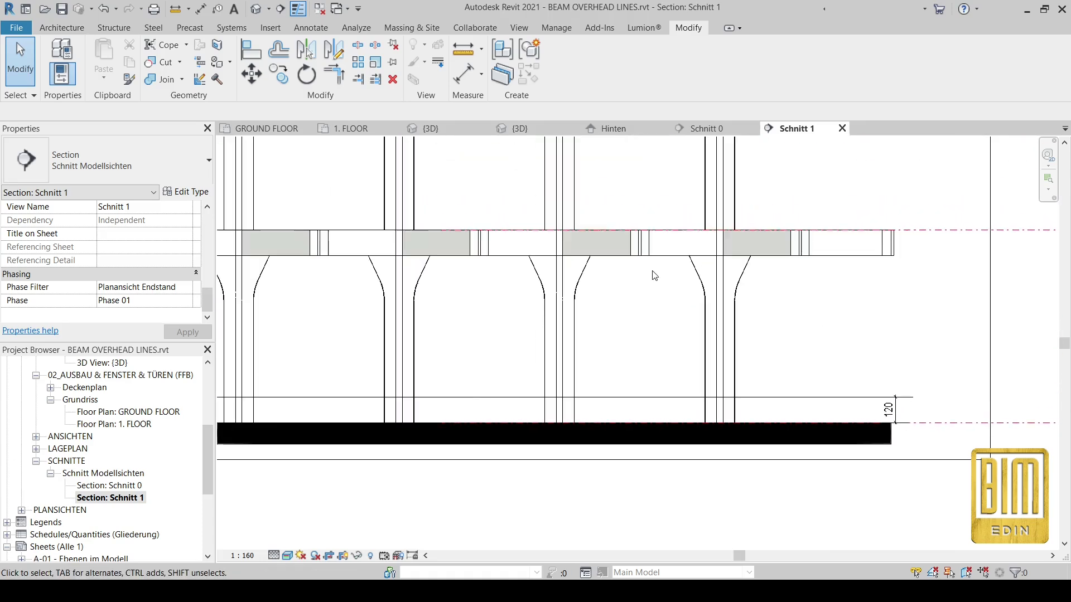
# - Draw a vertical detail line about 700 cm long from the beam underside down past the cut plane line in Schnitt 1
pyautogui.click(614, 252)
pyautogui.moveTo(444, 278); pyautogui.dragTo(565, 256, button='middle')
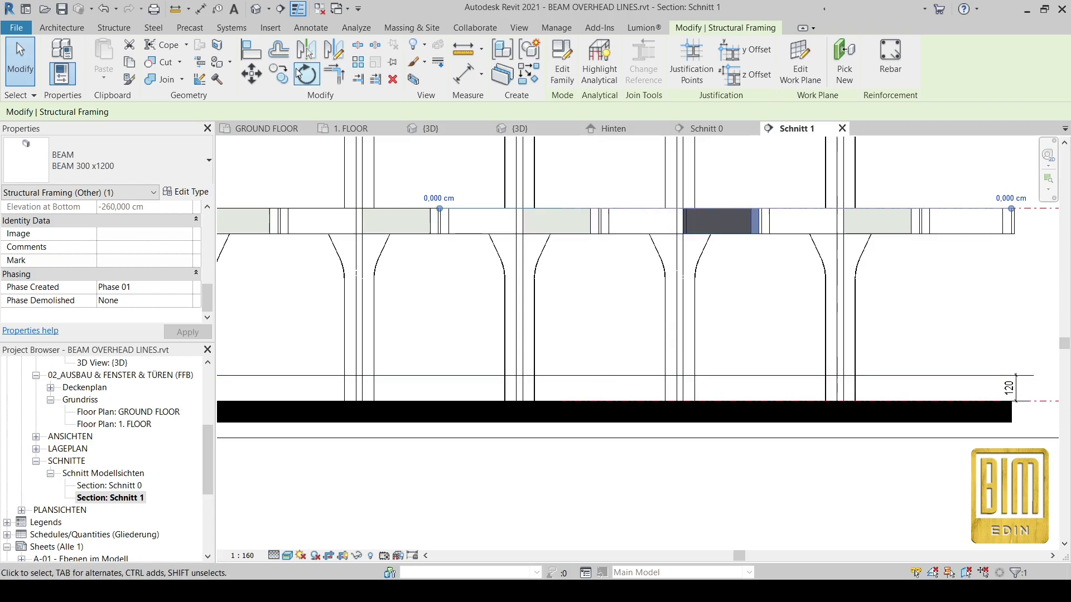
pyautogui.click(311, 28)
pyautogui.click(316, 45)
pyautogui.click(612, 233)
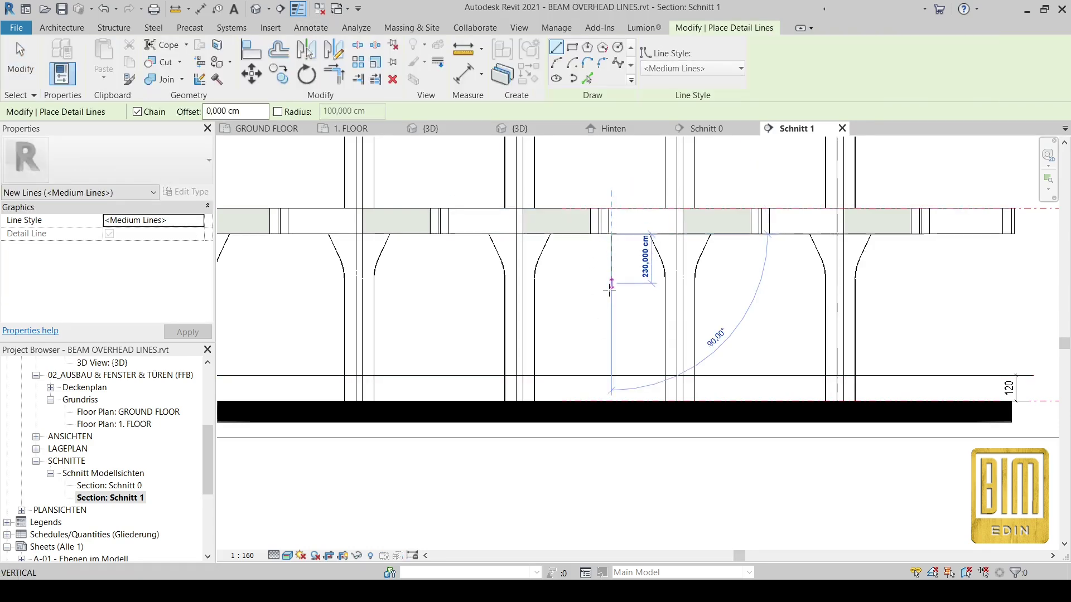
pyautogui.click(612, 384)
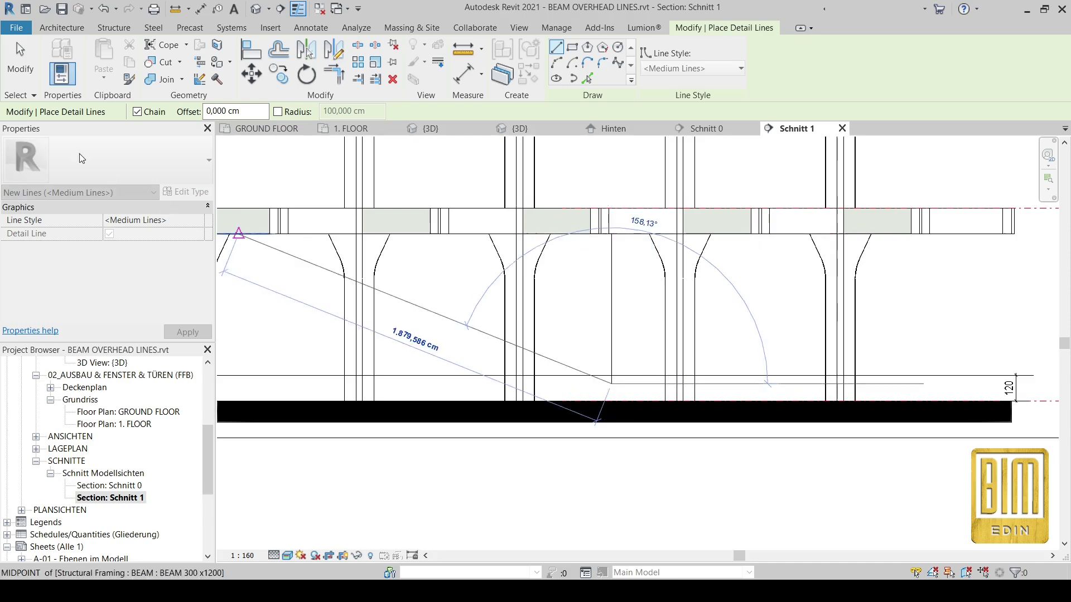
pyautogui.click(20, 59)
# - Examine where the vertical detail line crosses the cut plane line, and compare with the GROUND FLOOR plan
pyautogui.scroll(3, 617, 376)
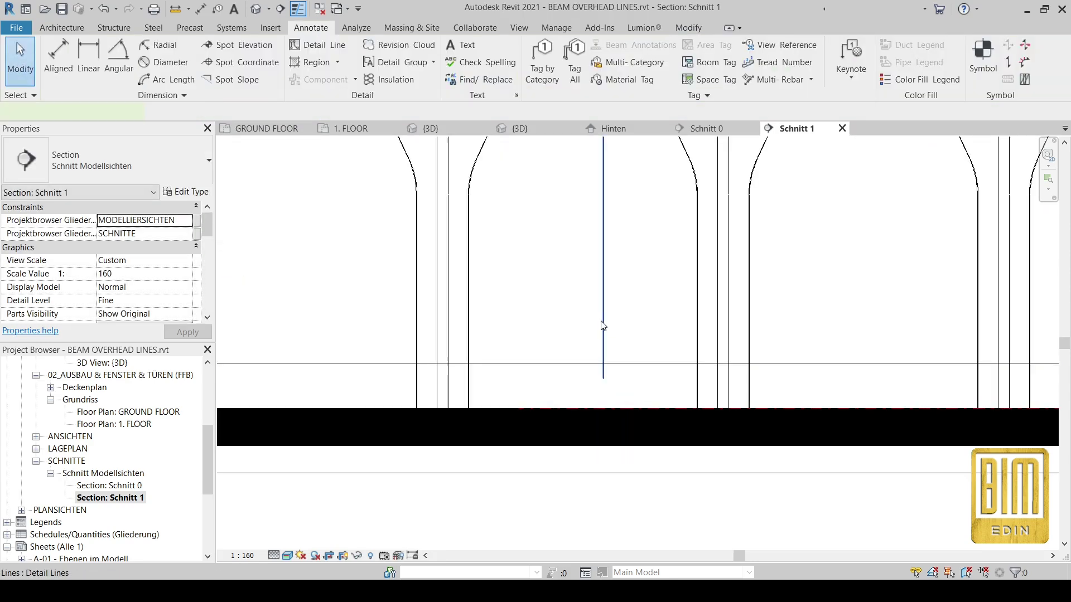
pyautogui.click(603, 327)
pyautogui.scroll(4, 603, 374)
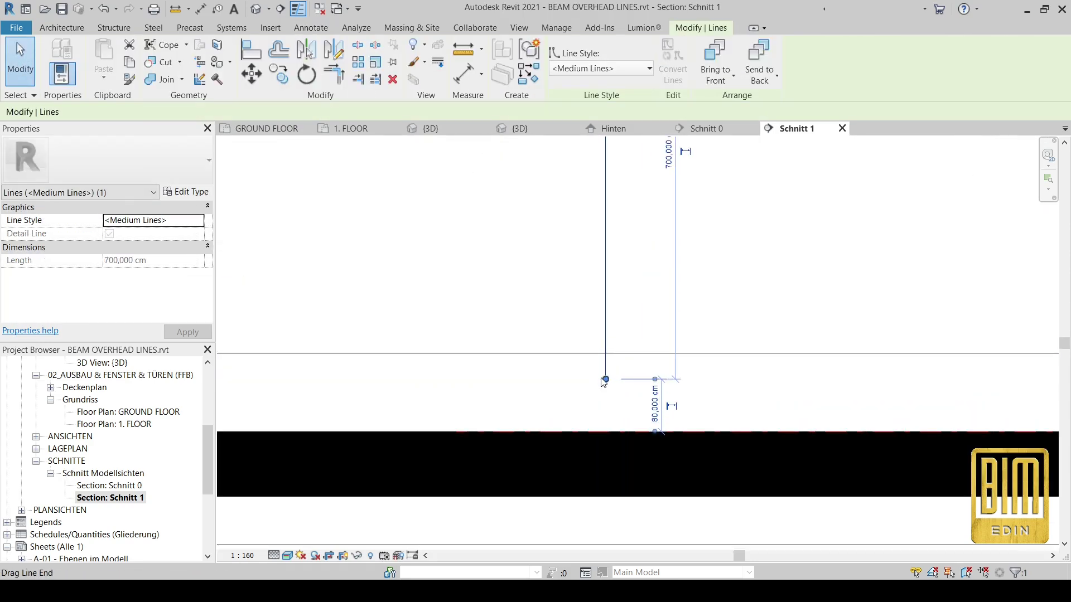
pyautogui.click(530, 348)
pyautogui.scroll(-3, 567, 333)
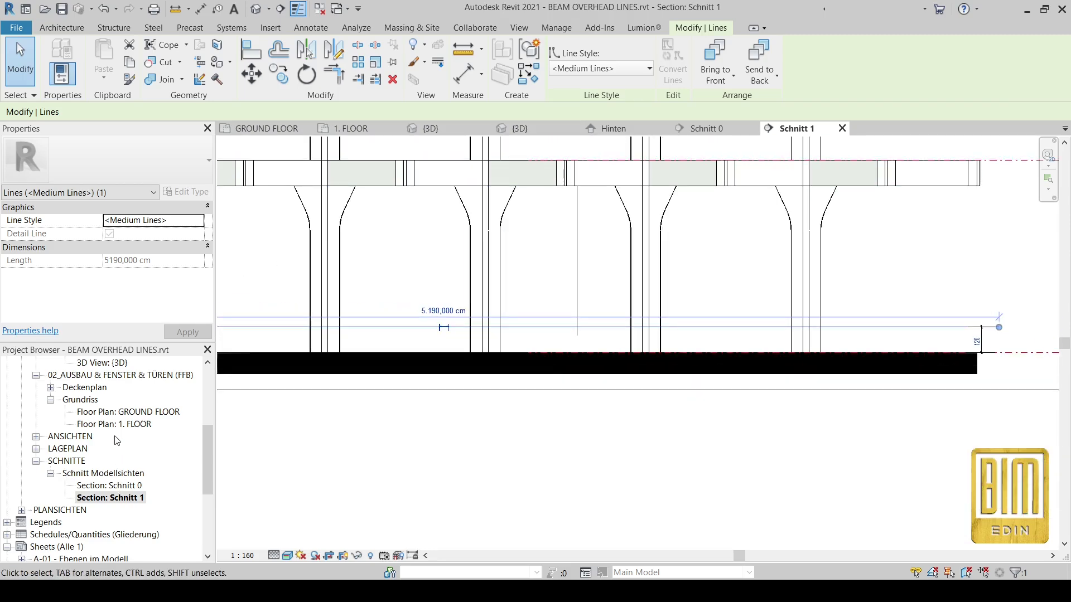
pyautogui.doubleClick(122, 414)
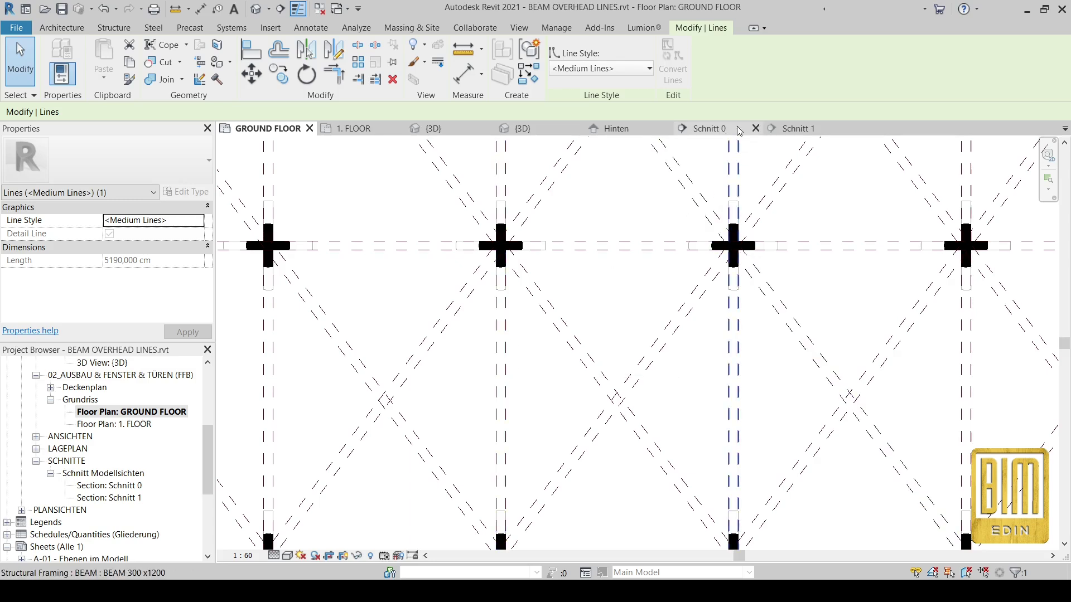
# - Switch to the Hinten elevation of the BEAM family and undo the added invisible line, reference plane and L dimension
pyautogui.click(617, 129)
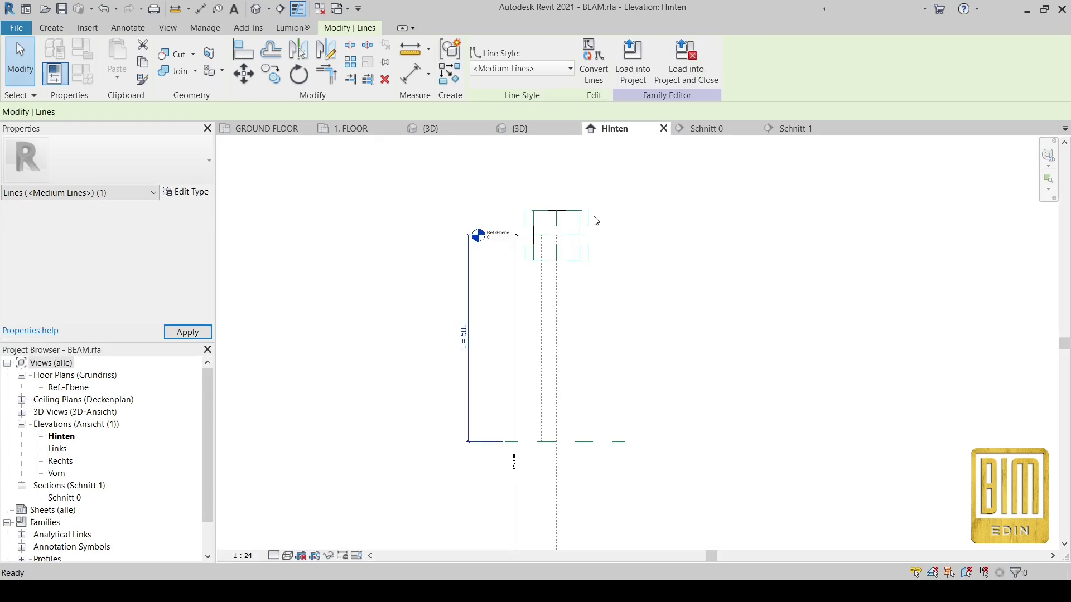
pyautogui.click(596, 221)
pyautogui.moveTo(524, 436); pyautogui.dragTo(518, 335, button='middle')
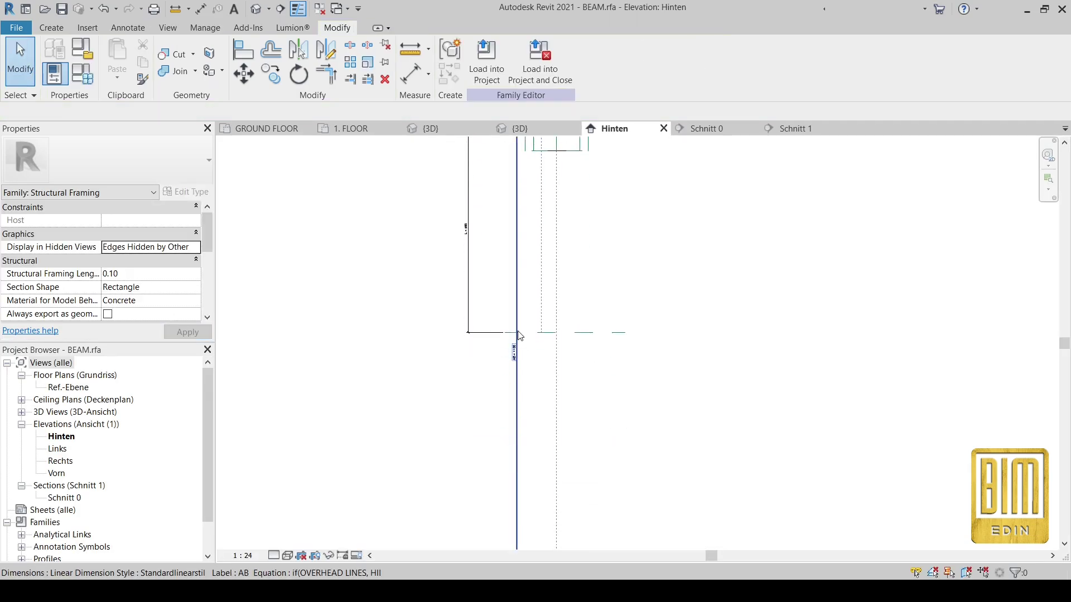
pyautogui.scroll(2, 490, 192)
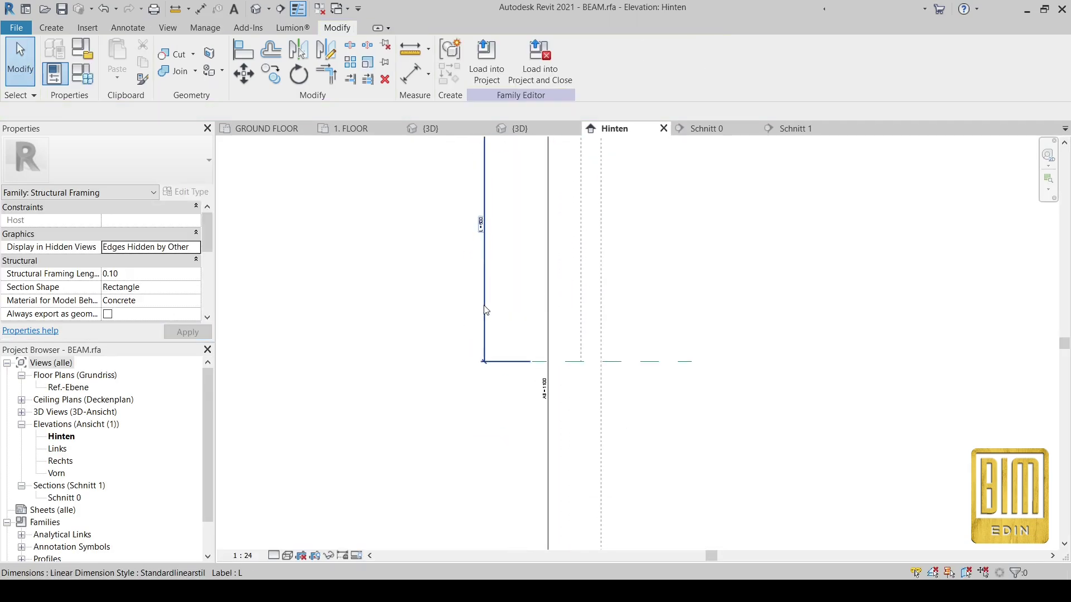
pyautogui.click(105, 9)
pyautogui.click(105, 9)
pyautogui.click(105, 9)
pyautogui.click(107, 9)
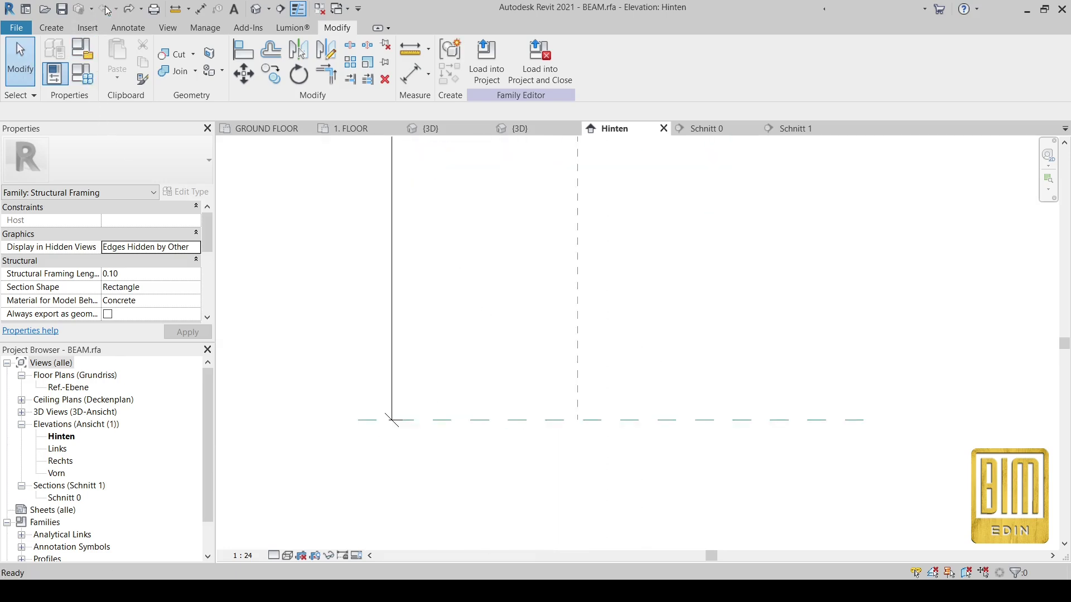
# - Examine the remaining vertical invisible line and its AB dimension from the Ref.-Ebene level to the lower reference plane
pyautogui.scroll(-4, 533, 461)
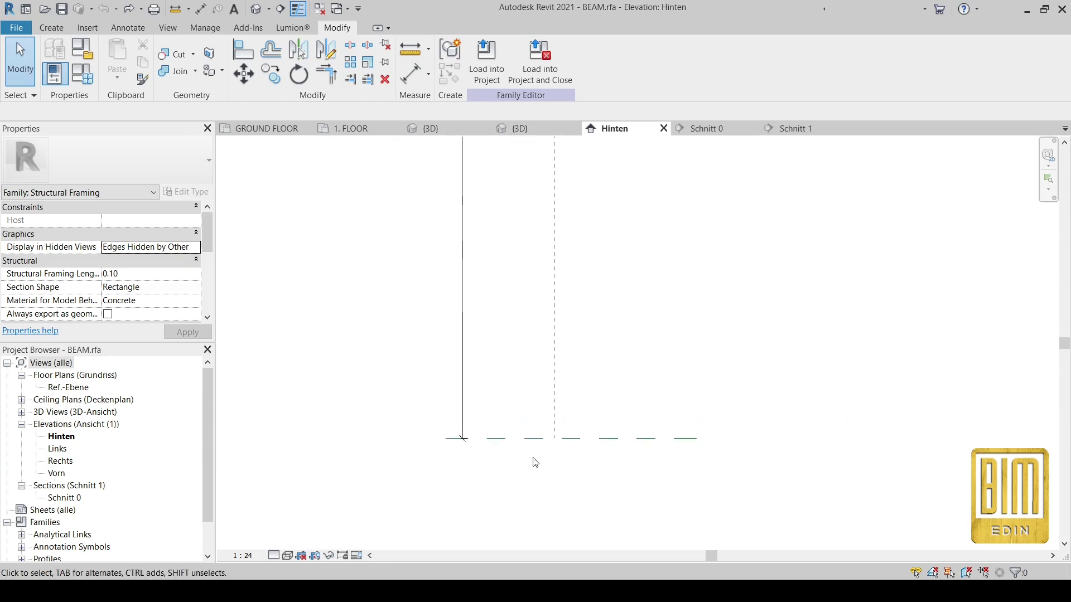
pyautogui.scroll(-2, 533, 461)
pyautogui.moveTo(508, 227); pyautogui.dragTo(504, 340, button='middle')
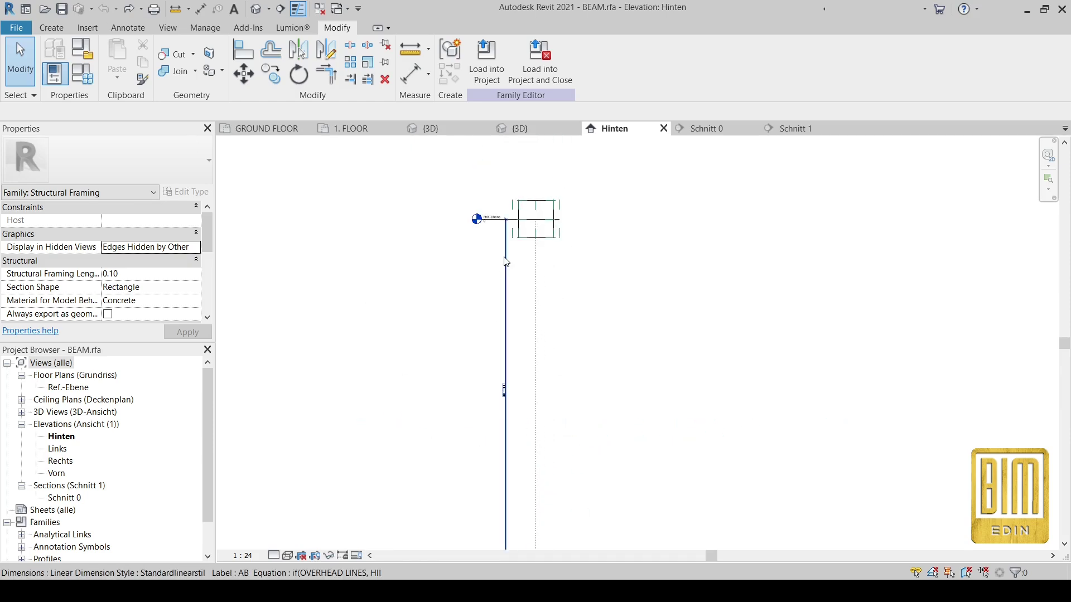
pyautogui.scroll(2, 505, 259)
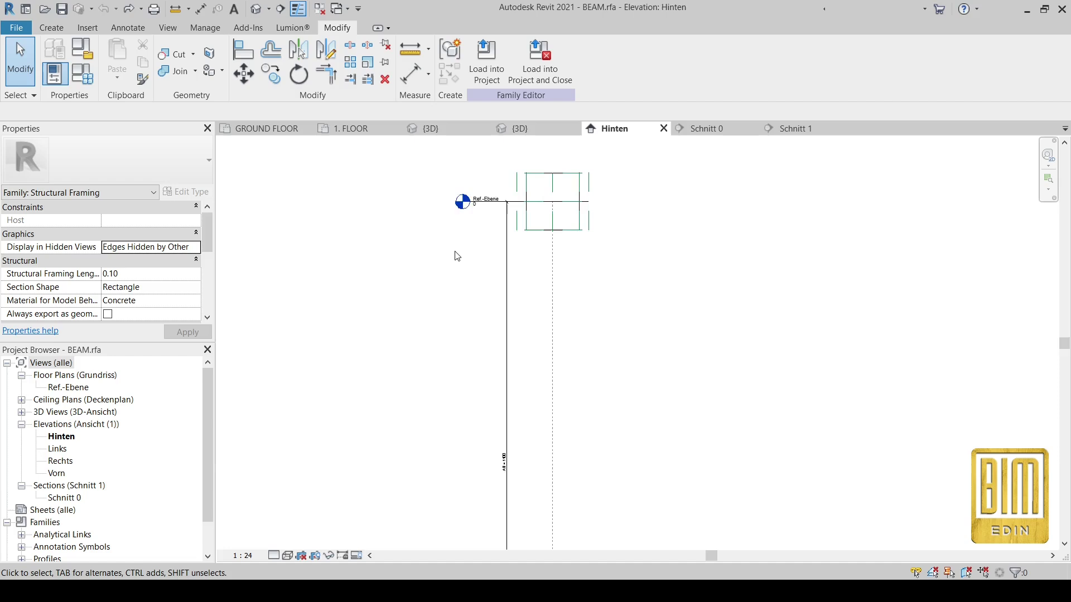
pyautogui.scroll(-1, 457, 256)
pyautogui.moveTo(466, 418); pyautogui.dragTo(477, 344, button='middle')
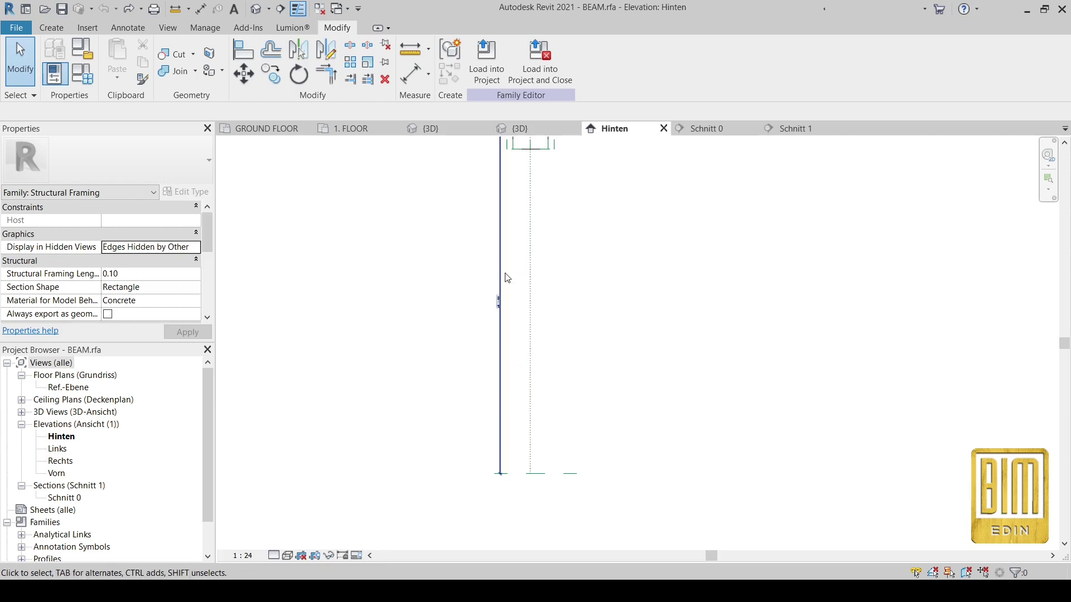
# - Open the Ref.-Ebene floor plan of the BEAM family to examine the beam outline
pyautogui.click(68, 391)
pyautogui.doubleClick(69, 391)
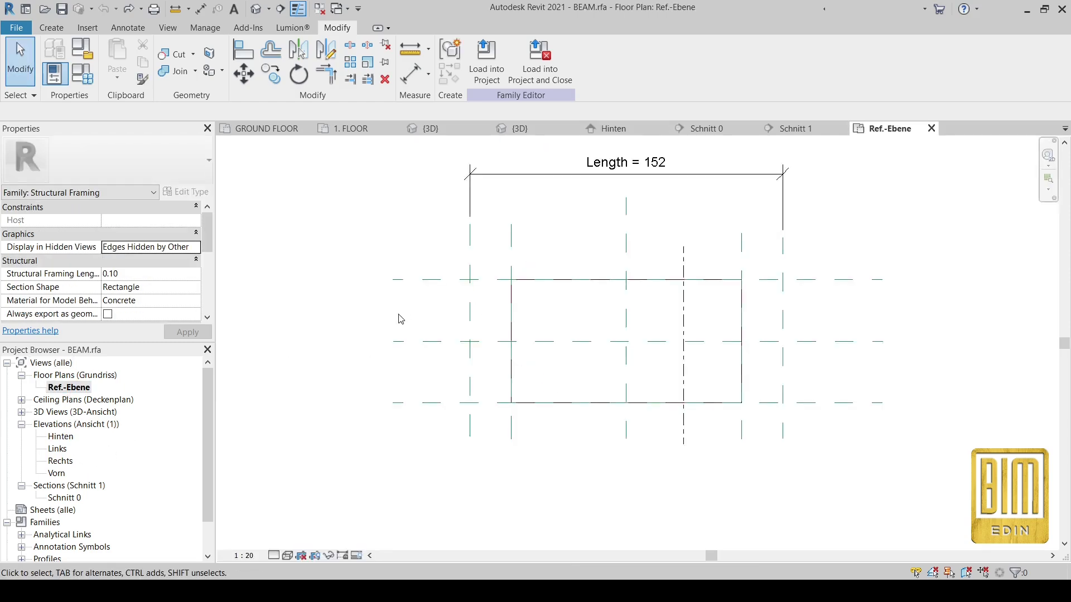
pyautogui.scroll(2, 550, 290)
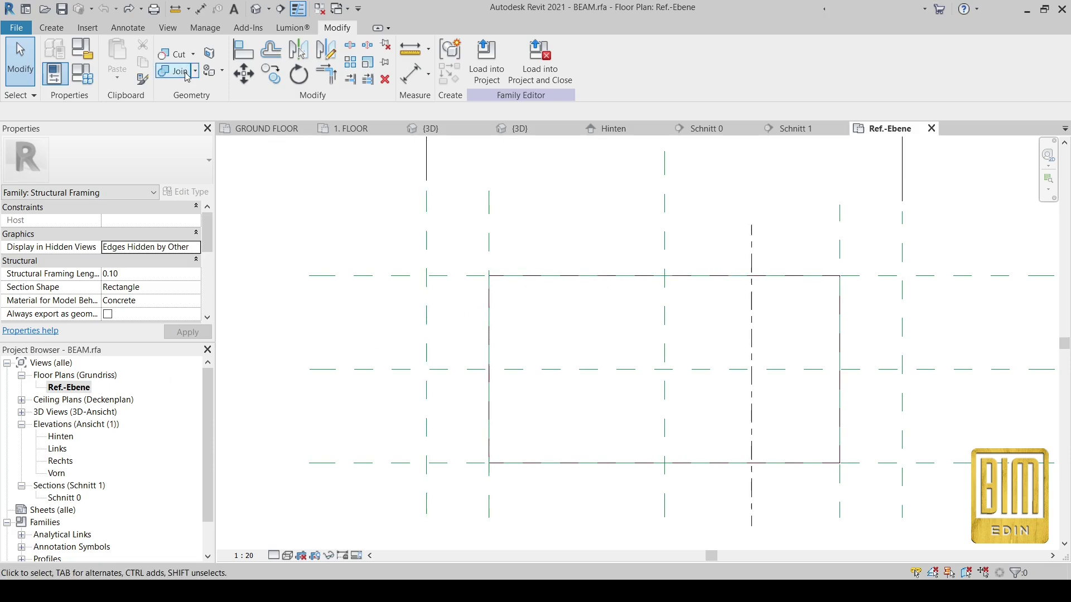
pyautogui.click(128, 27)
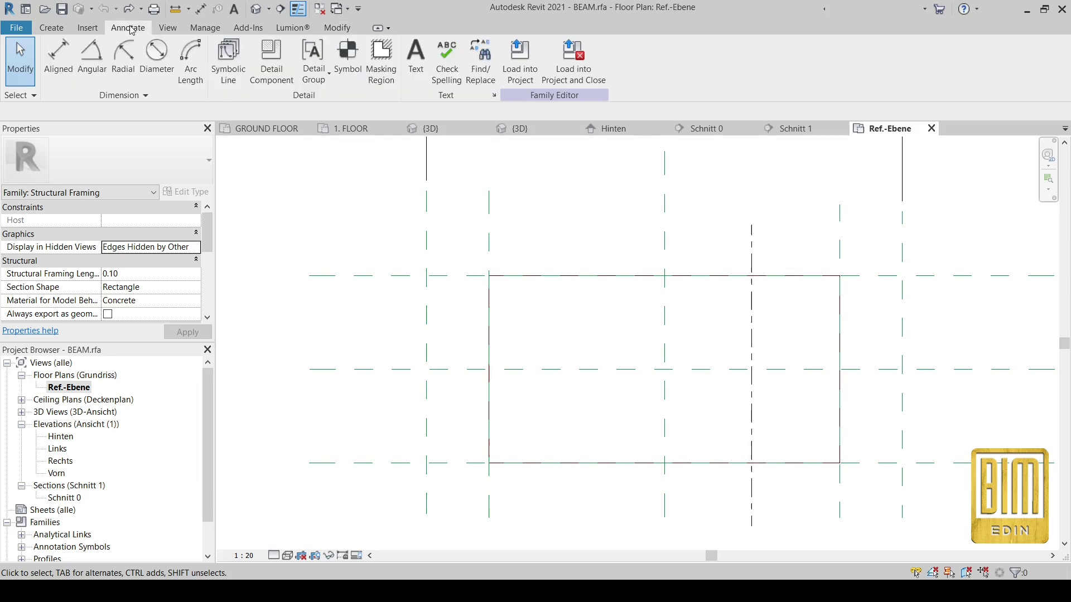
pyautogui.click(229, 52)
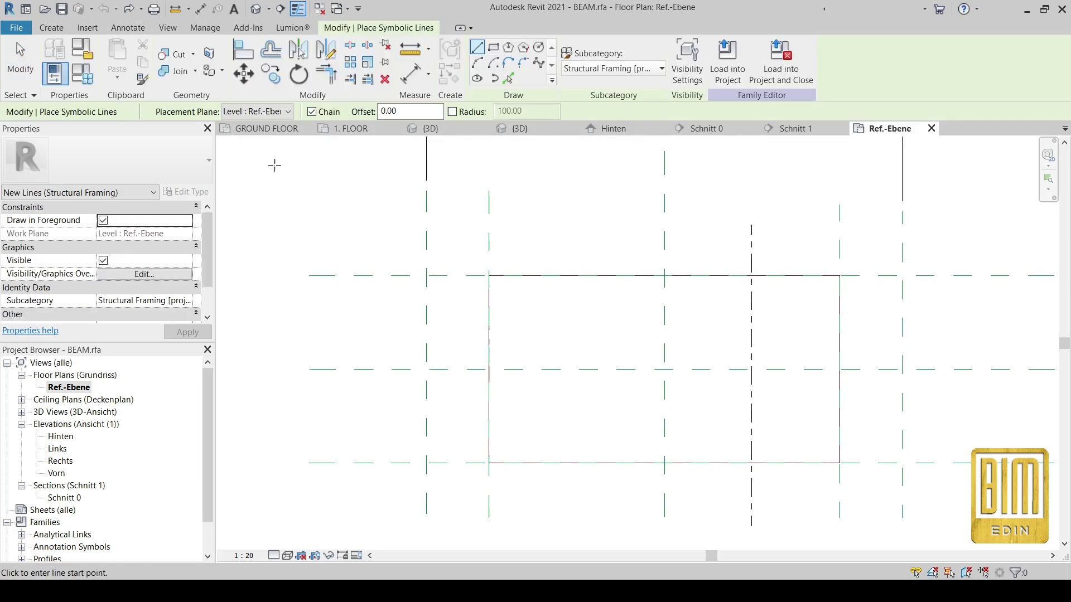
pyautogui.click(494, 48)
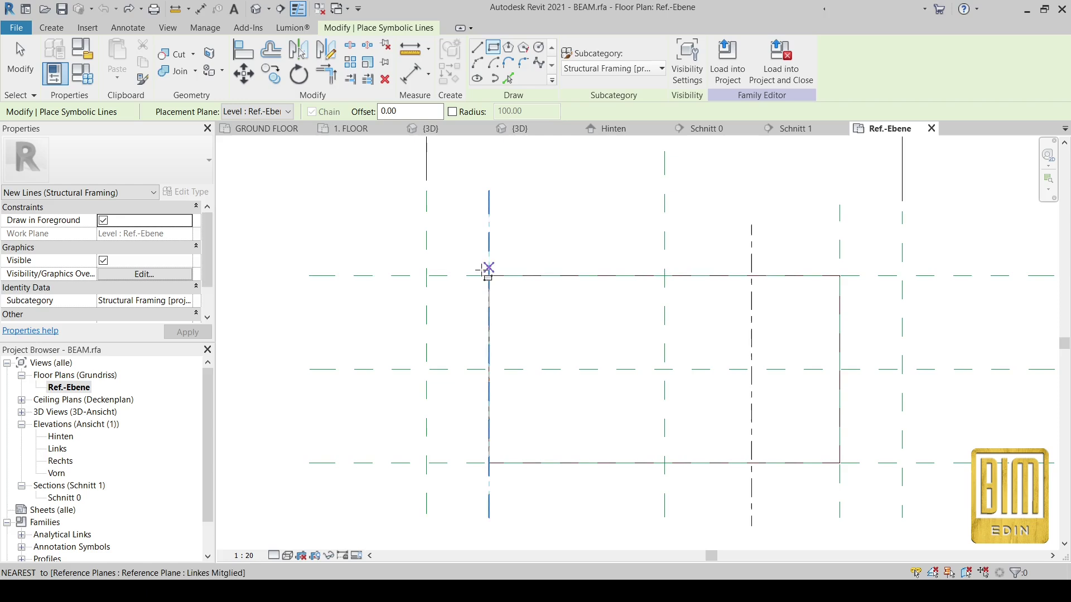
pyautogui.press('Escape')
pyautogui.press('Escape')
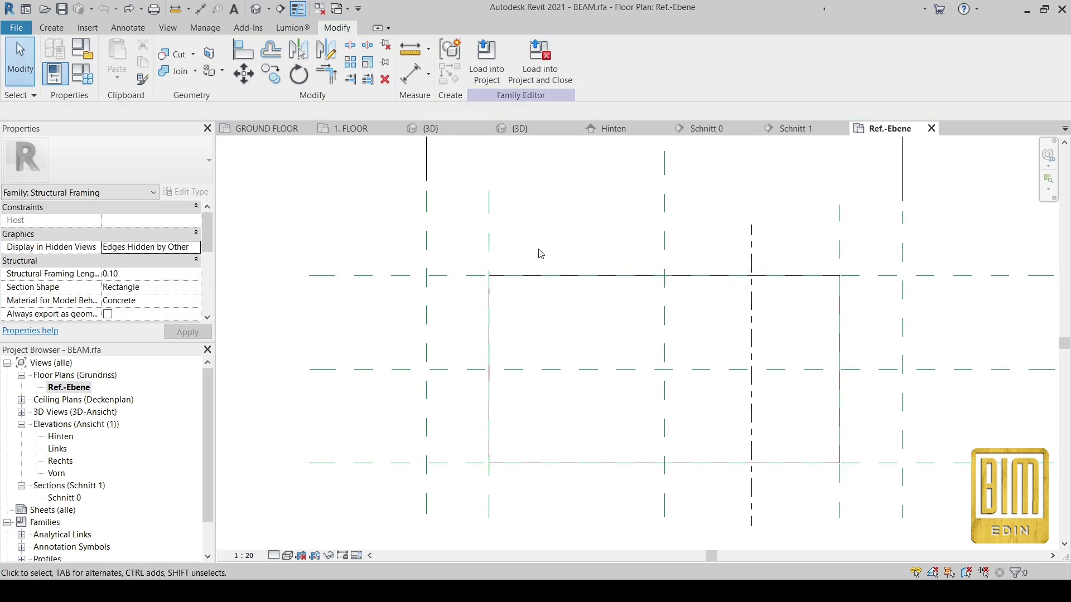
# - Inspect the subcategory of the upper and left symbolic lines of the locked beam outline
pyautogui.click(552, 272)
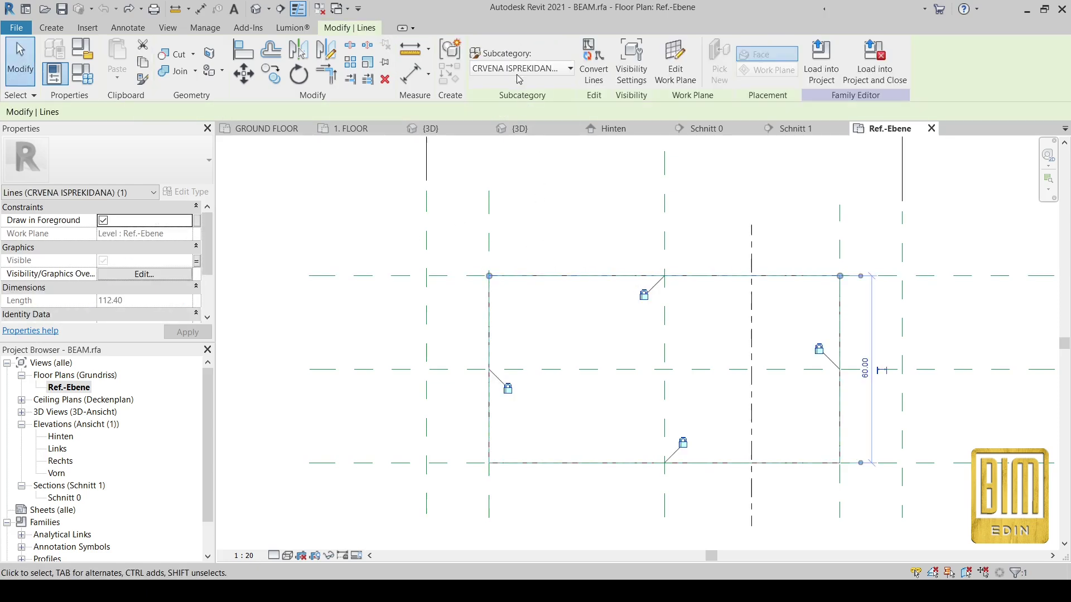
pyautogui.click(491, 332)
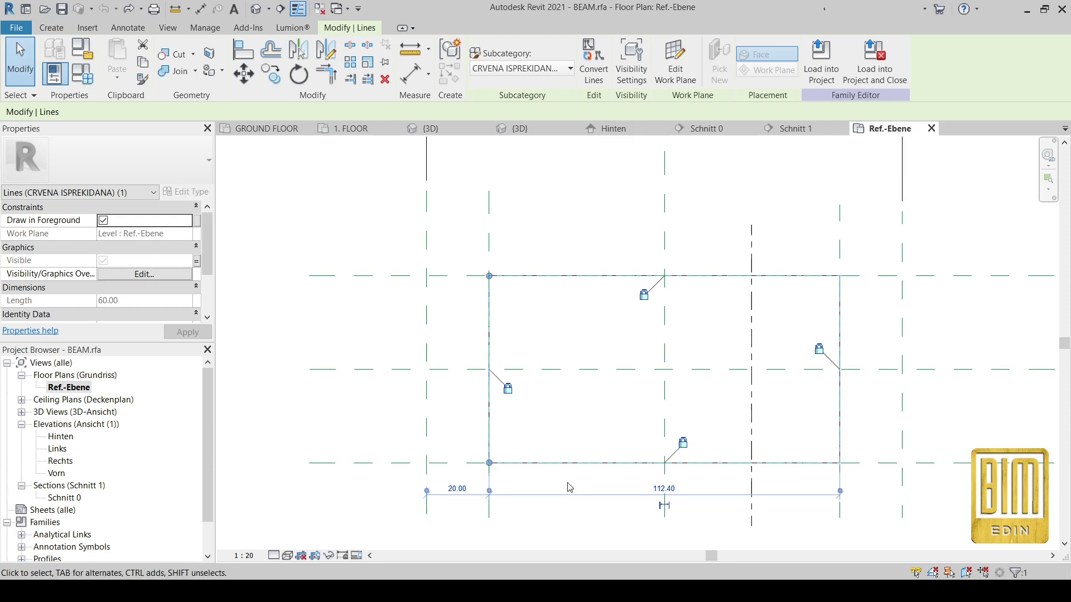
# - Draw a rectangle of Structural Framing [projection] symbolic lines over the existing beam outline between its upper-left and lower-right corners
pyautogui.click(571, 468)
pyautogui.click(128, 27)
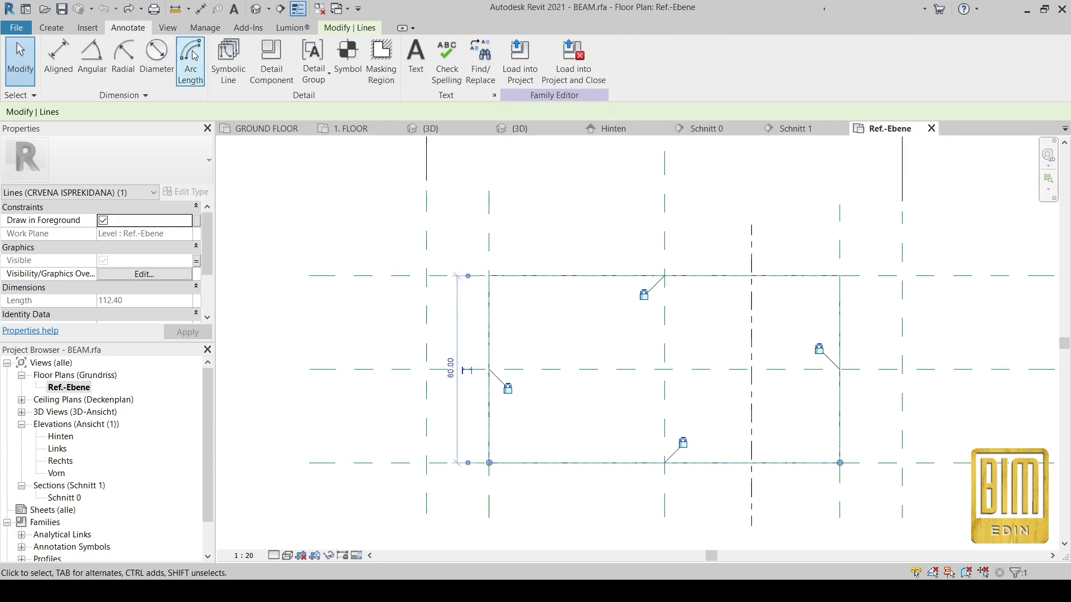
pyautogui.click(230, 60)
pyautogui.click(493, 47)
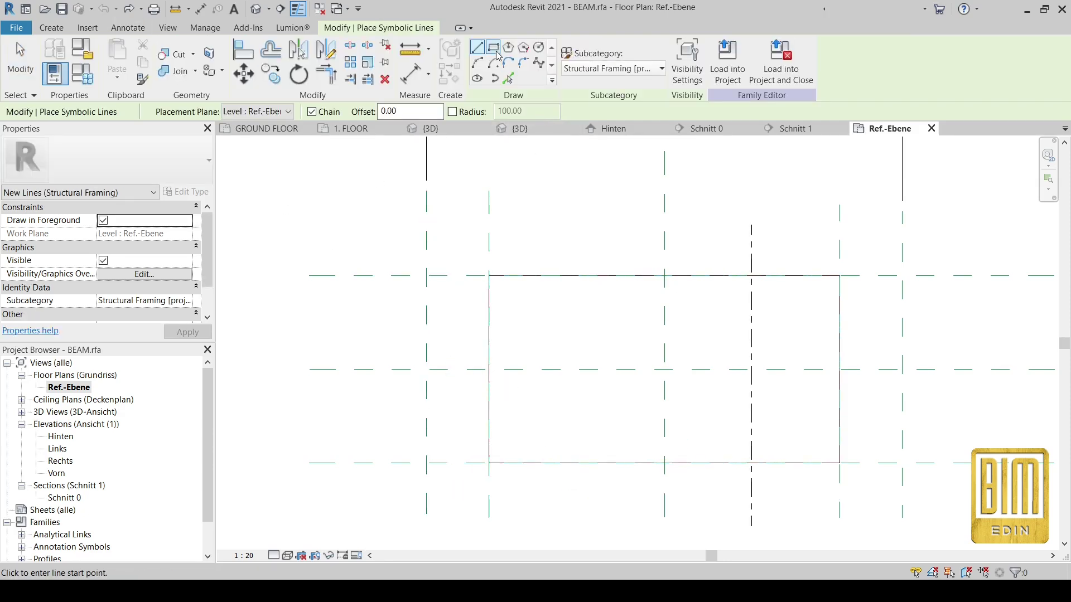
pyautogui.click(489, 276)
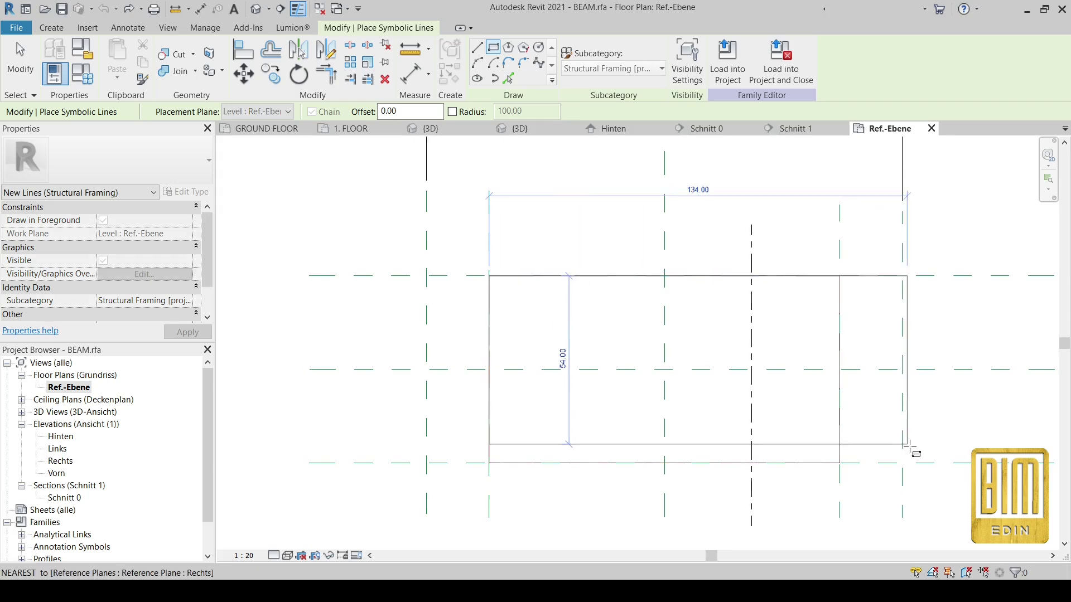
pyautogui.click(840, 463)
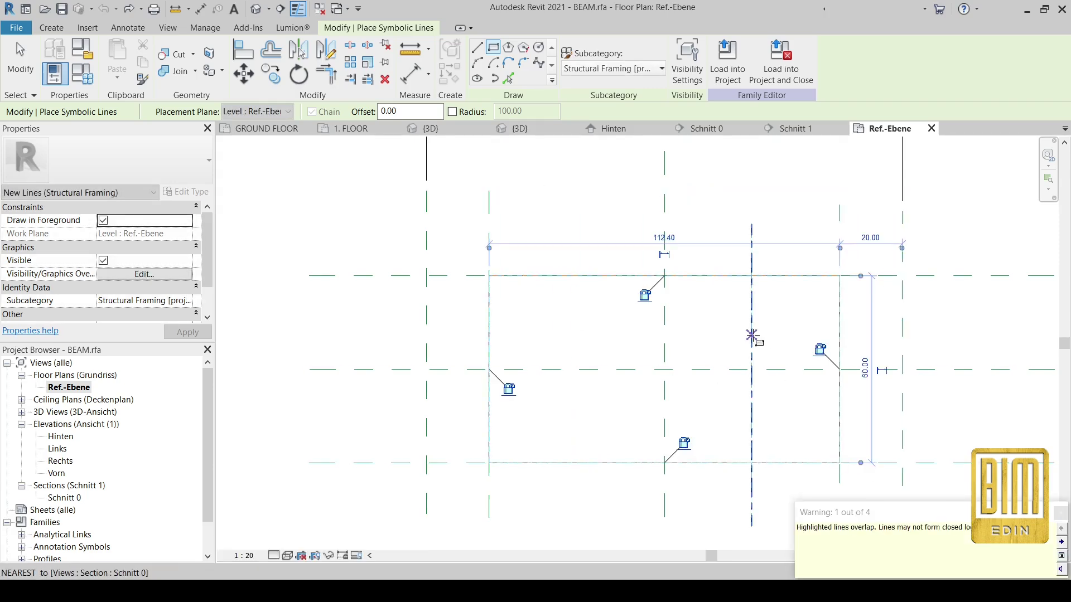
# - Try to lock the new rectangle's right line to its reference plane, cancel the constraint and leave the symbolic line command
pyautogui.scroll(3, 820, 351)
pyautogui.click(819, 346)
pyautogui.scroll(-2, 815, 349)
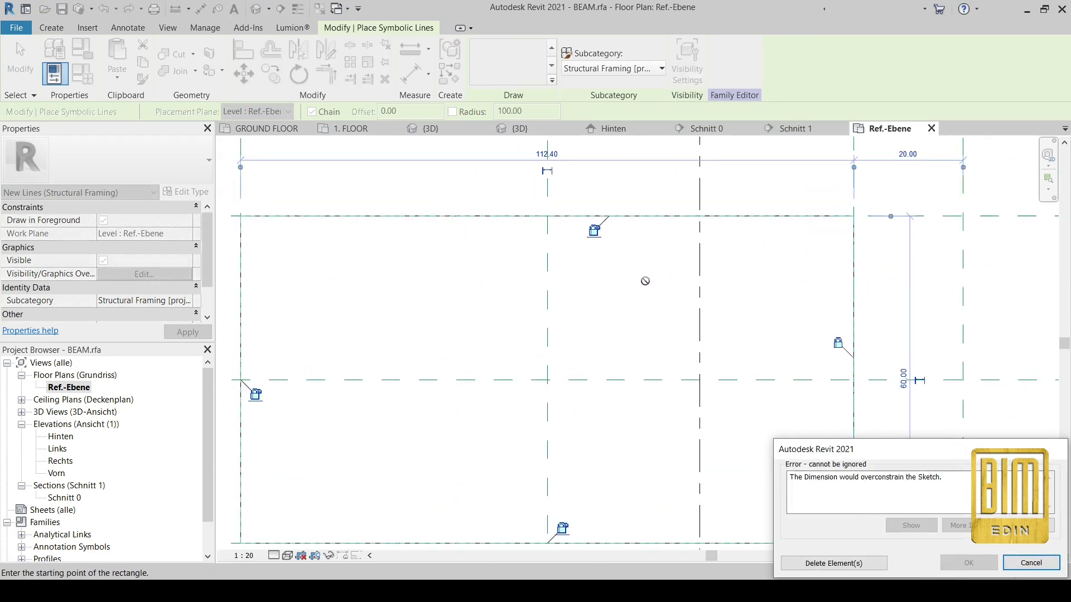
pyautogui.click(1046, 569)
pyautogui.scroll(-4, 622, 294)
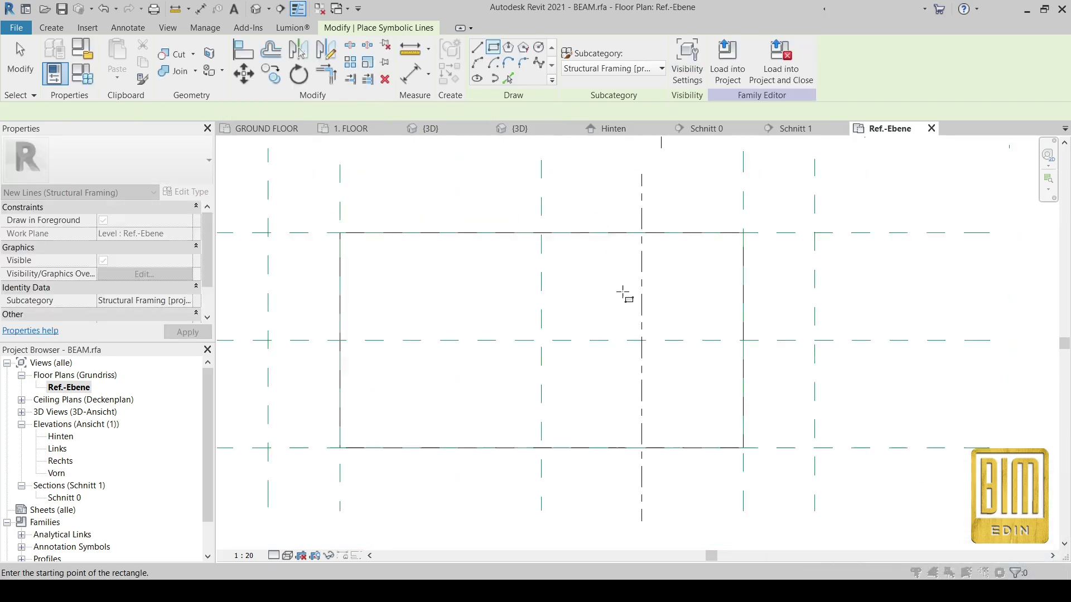
pyautogui.press('Escape')
pyautogui.press('Escape')
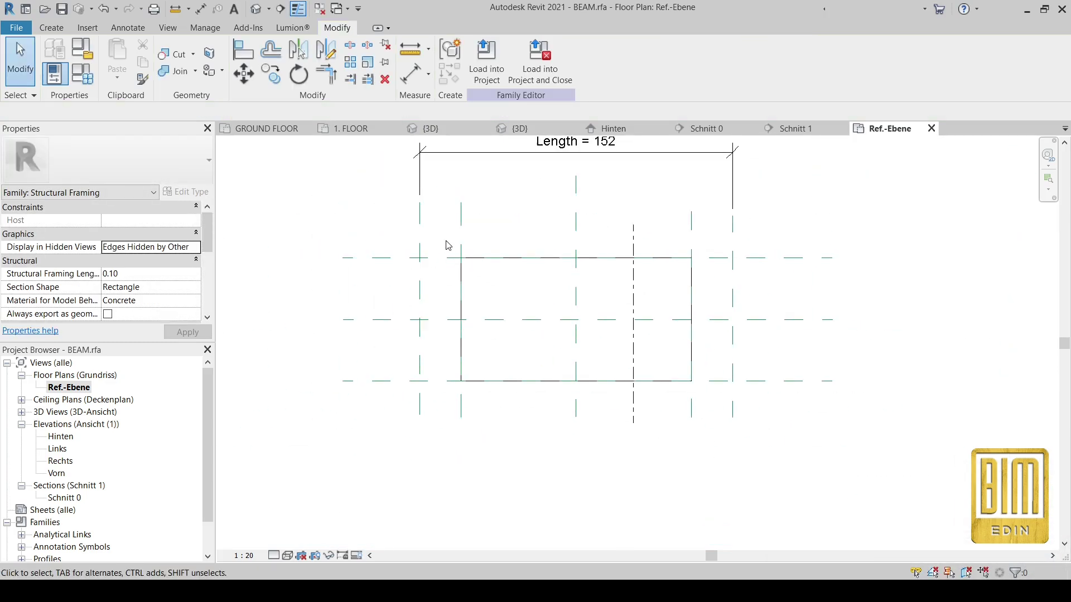
# - Select the beam outline and filter the selection to Lines (Structural Framing), excluding CRVENA ISPREKIDANA and Tragwerk Stahlbeton
pyautogui.moveTo(444, 236); pyautogui.dragTo(707, 421)
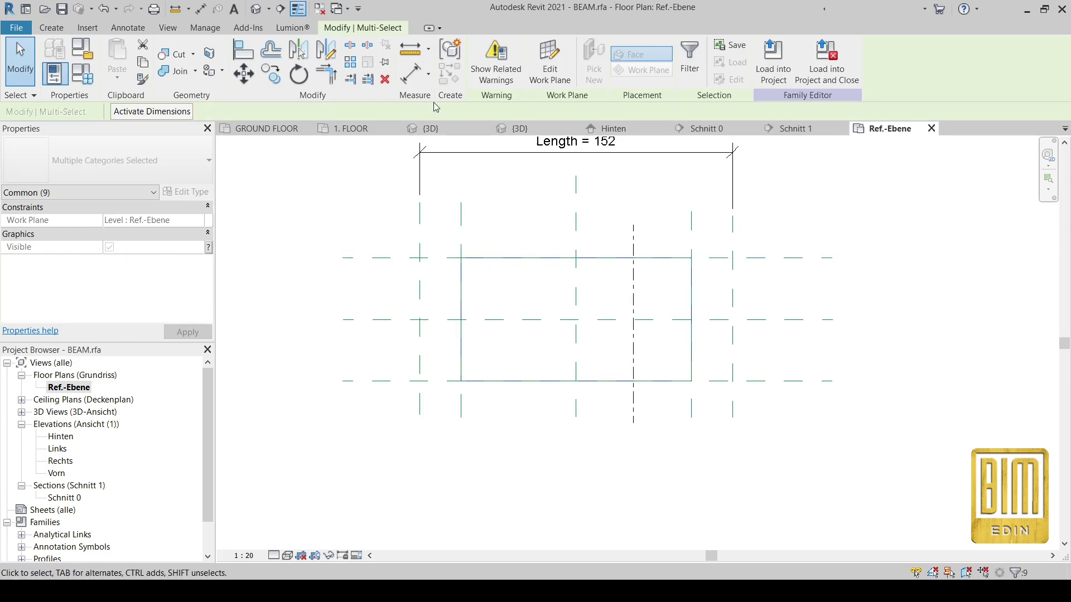
pyautogui.click(689, 63)
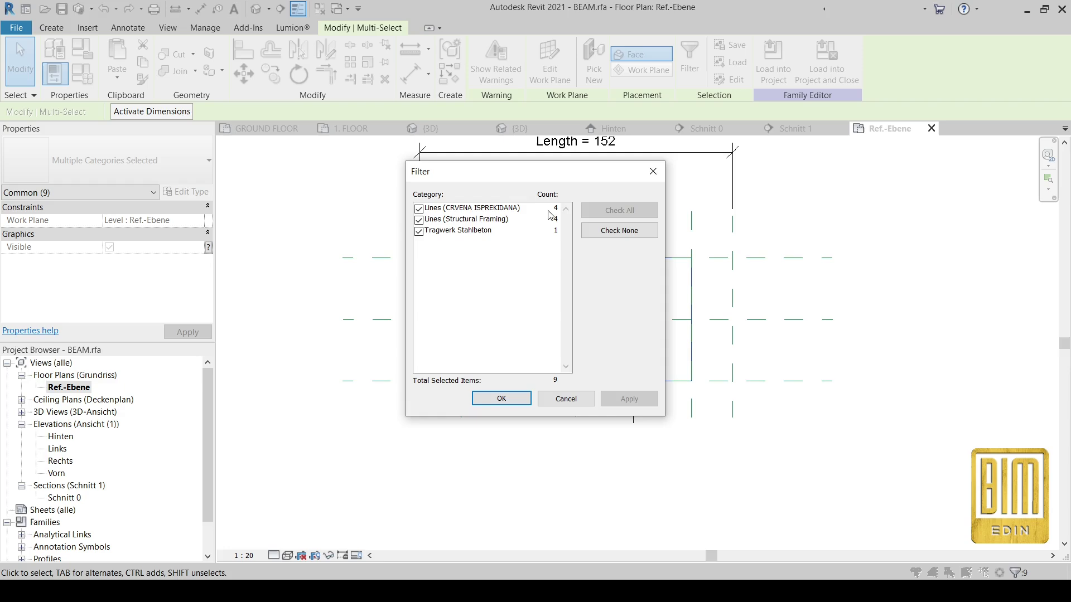
pyautogui.click(419, 231)
pyautogui.click(418, 209)
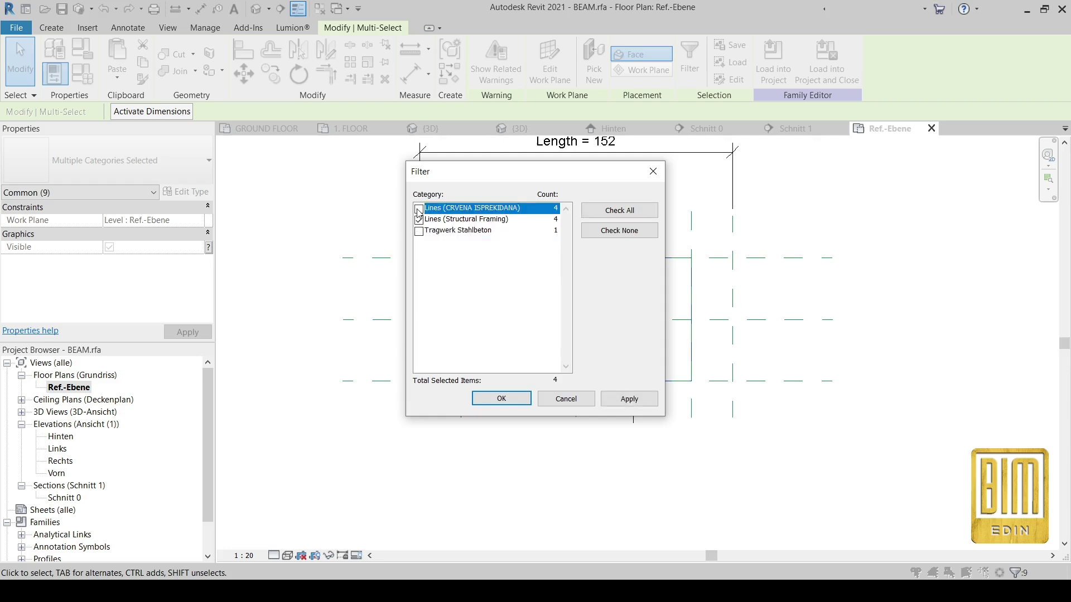
pyautogui.click(502, 399)
pyautogui.click(554, 467)
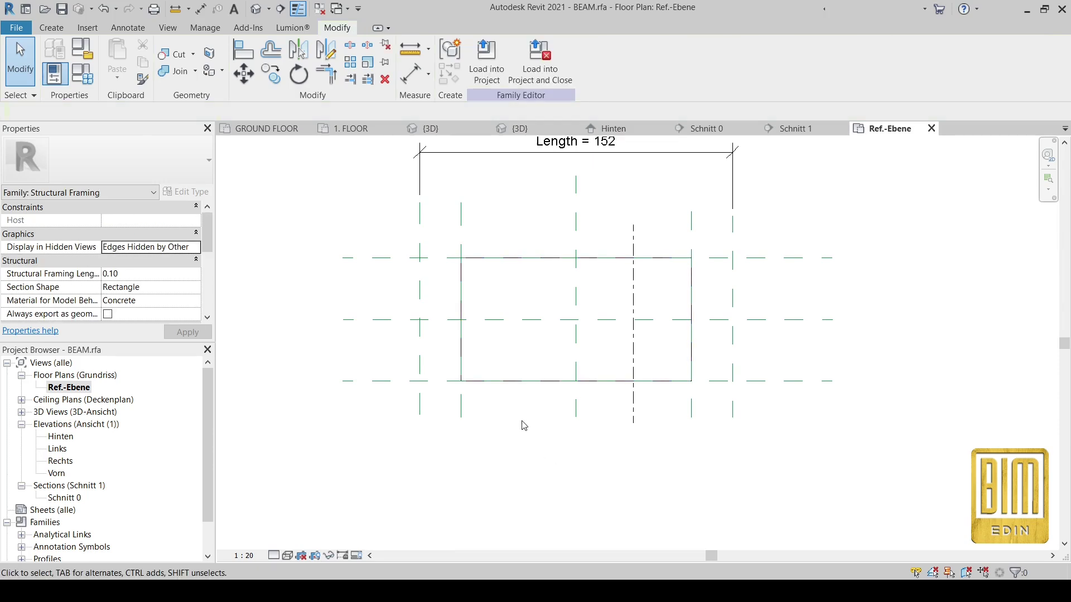
# - Draw a rectangle of symbolic lines about 134 by 86 around the beam outline
pyautogui.click(124, 29)
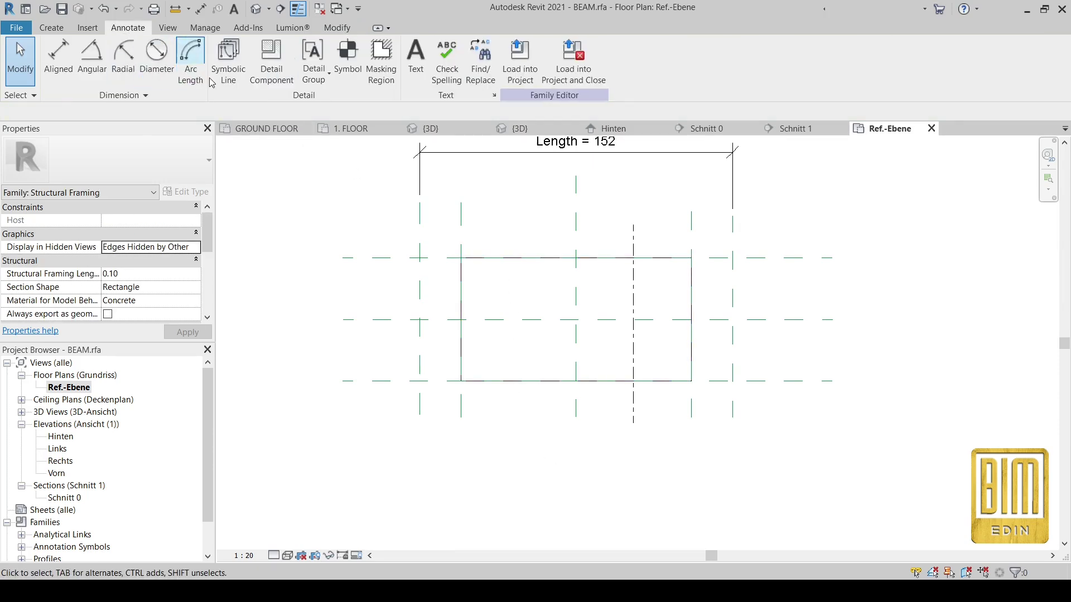
pyautogui.click(235, 58)
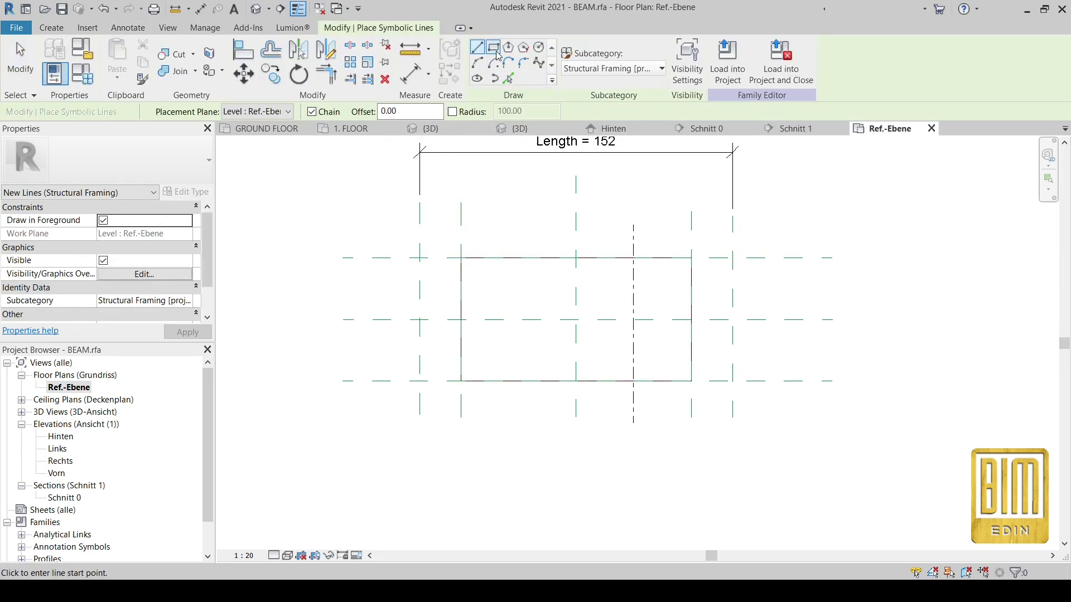
pyautogui.click(497, 53)
pyautogui.click(434, 230)
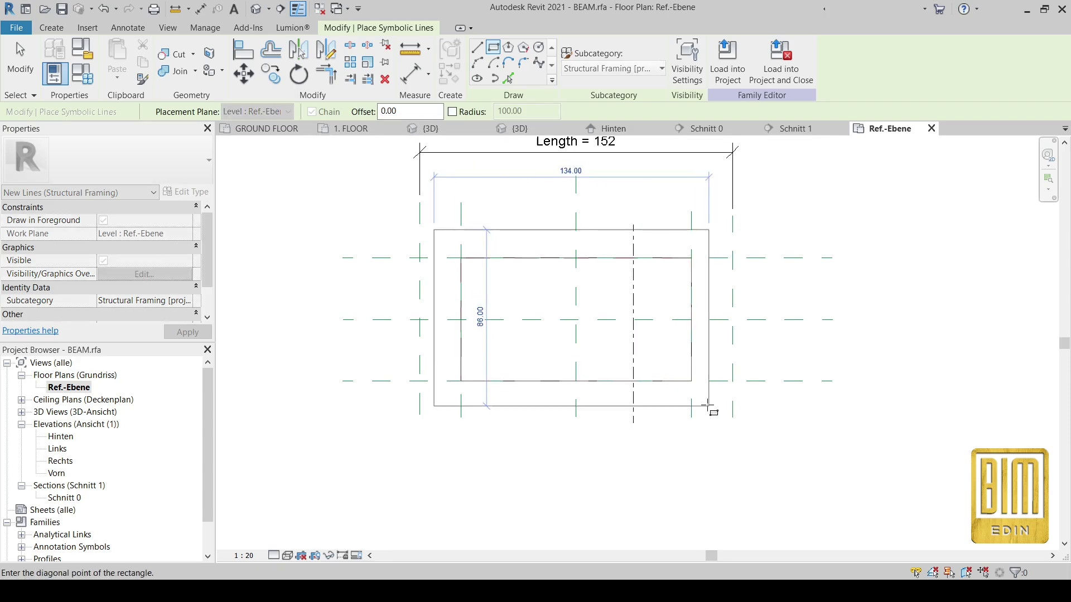
pyautogui.click(709, 406)
pyautogui.press('Escape')
pyautogui.press('Escape')
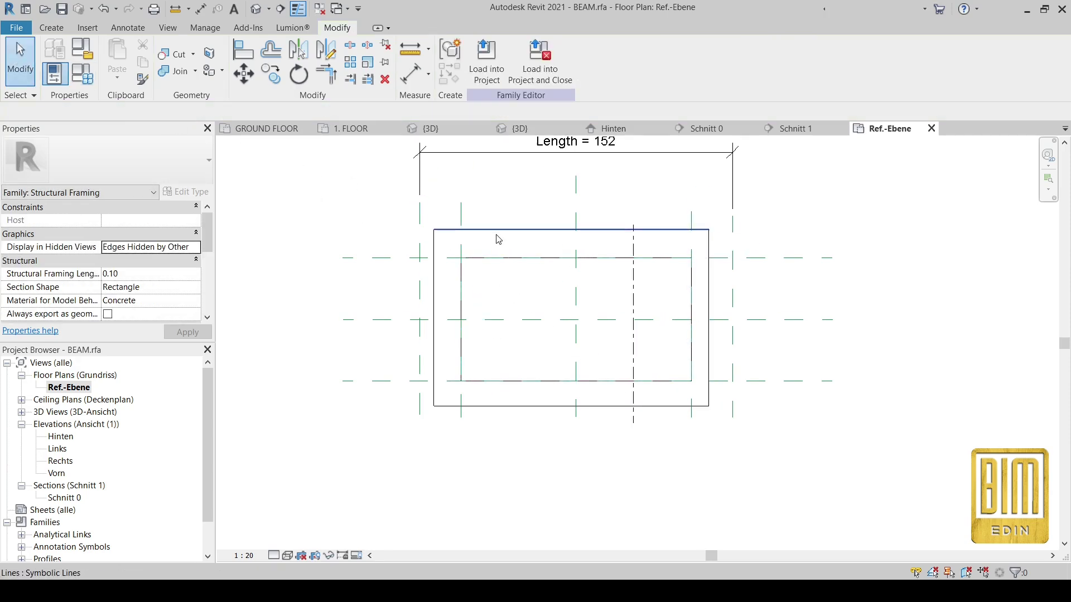
# - Set the subcategory of the outer rectangle's four symbolic lines to <Hidden Lines> [projection]
pyautogui.click(454, 230)
pyautogui.keyDown('ctrl'); pyautogui.click(434, 244); pyautogui.keyUp('ctrl')
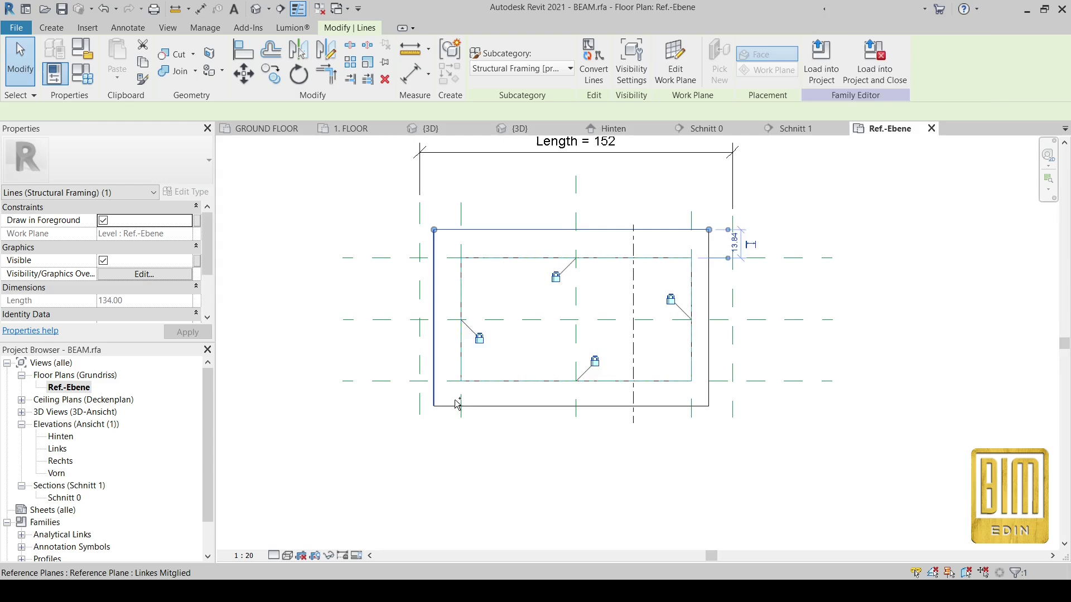
pyautogui.keyDown('ctrl'); pyautogui.click(463, 406); pyautogui.keyUp('ctrl')
pyautogui.keyDown('ctrl'); pyautogui.click(708, 317); pyautogui.keyUp('ctrl')
pyautogui.click(544, 68)
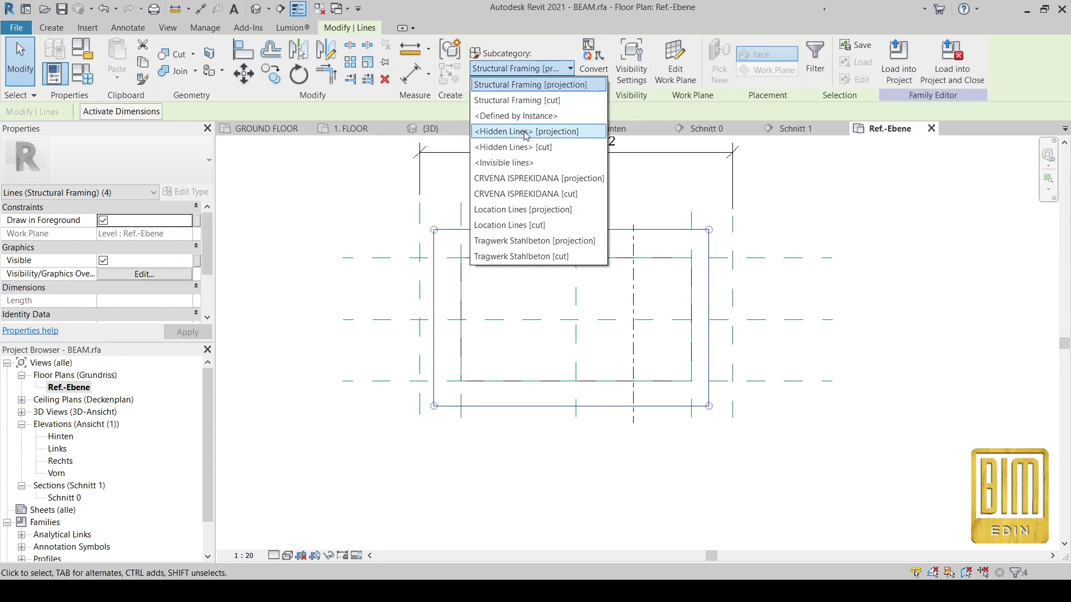
pyautogui.click(516, 133)
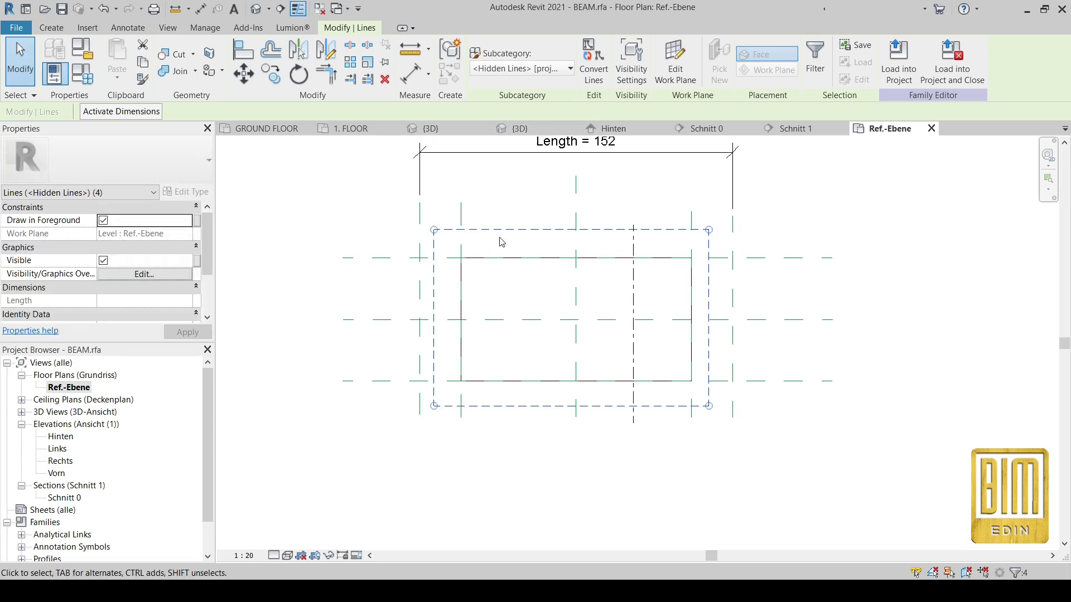
# - Align the upper and left dashed lines of the outer rectangle to the beam outline's upper and left reference planes
pyautogui.click(245, 52)
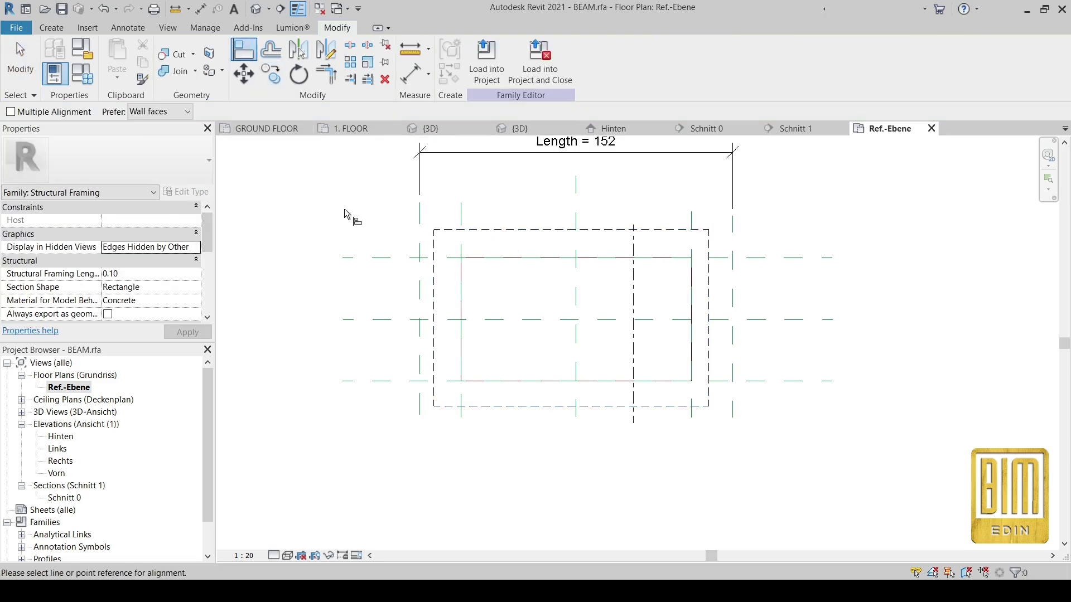
pyautogui.click(384, 258)
pyautogui.click(495, 231)
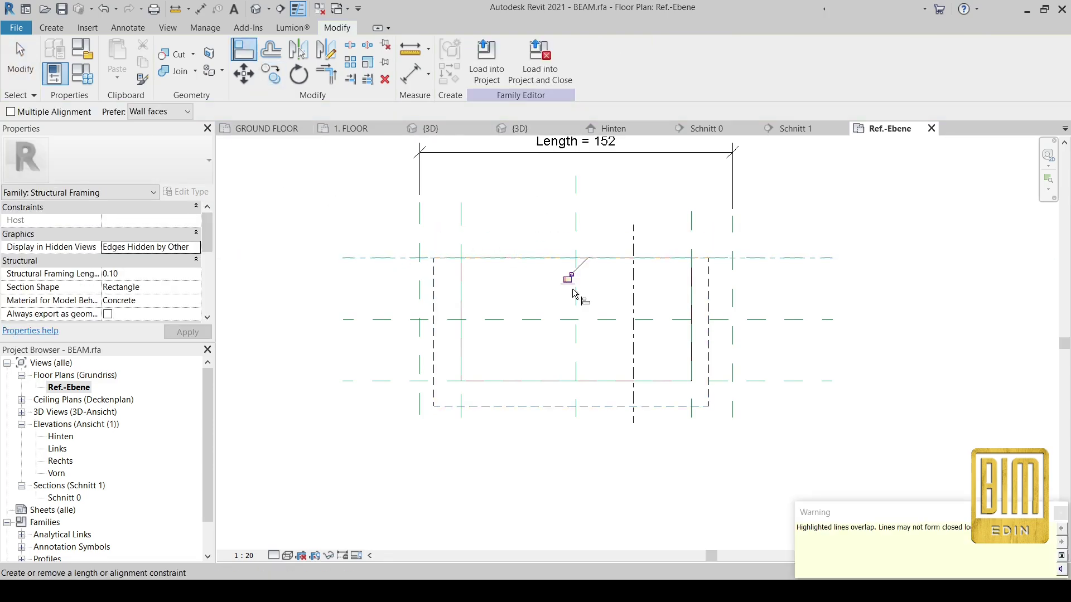
pyautogui.click(458, 229)
pyautogui.click(435, 285)
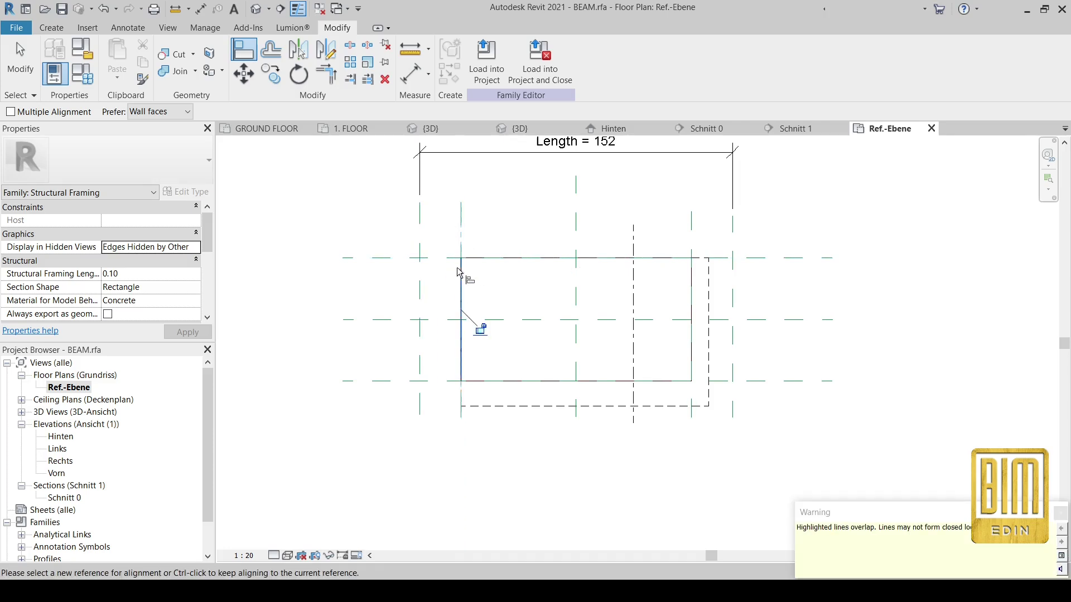
# - Align the right dashed line to the beam outline's right reference plane and try to lock it, choosing to delete the conflicting elements
pyautogui.click(691, 242)
pyautogui.click(709, 285)
pyautogui.click(673, 296)
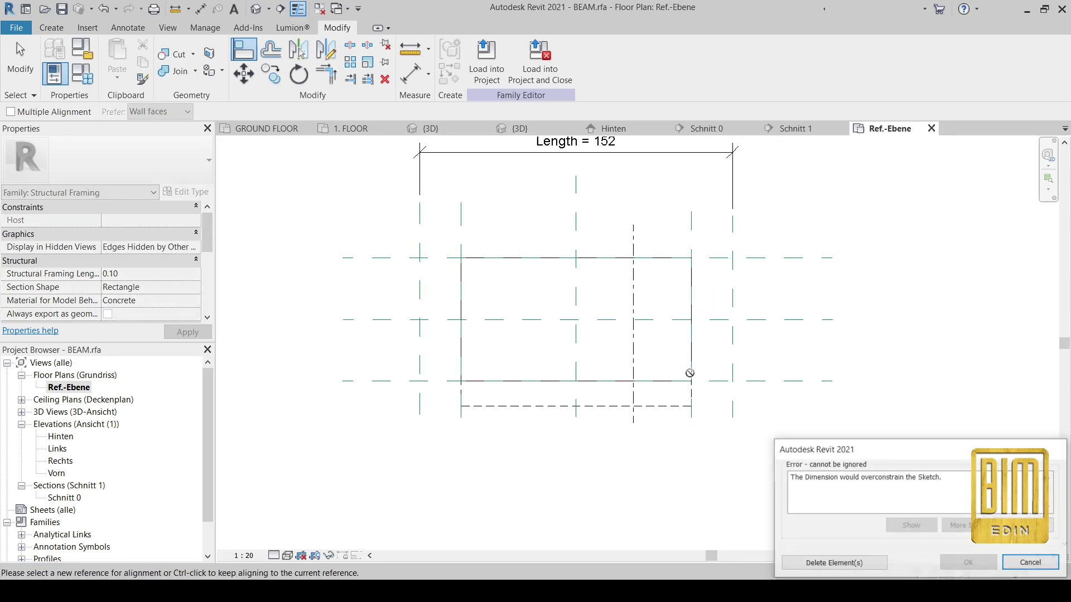
pyautogui.click(858, 564)
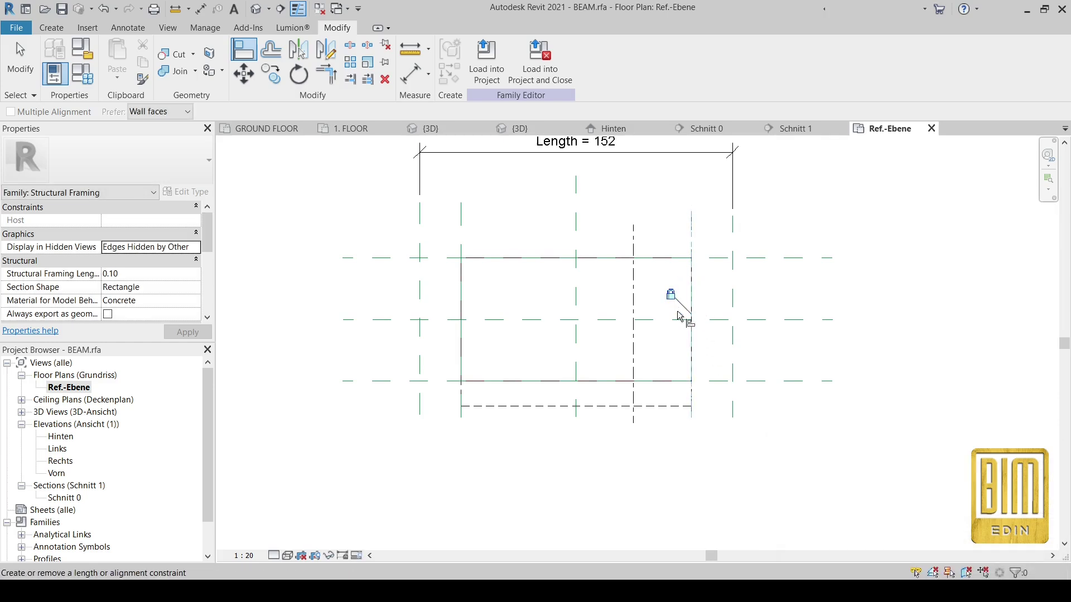
# - Align the lower dashed line to the beam outline's lower reference plane and try to lock it, choosing to delete the conflicting elements
pyautogui.click(726, 382)
pyautogui.click(661, 410)
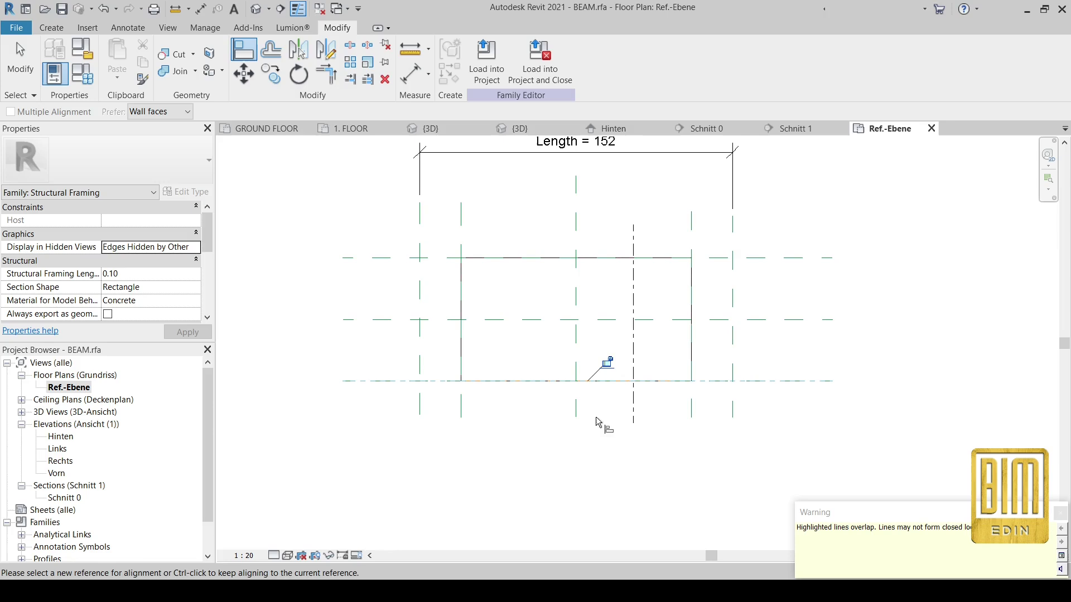
pyautogui.click(602, 360)
pyautogui.click(858, 564)
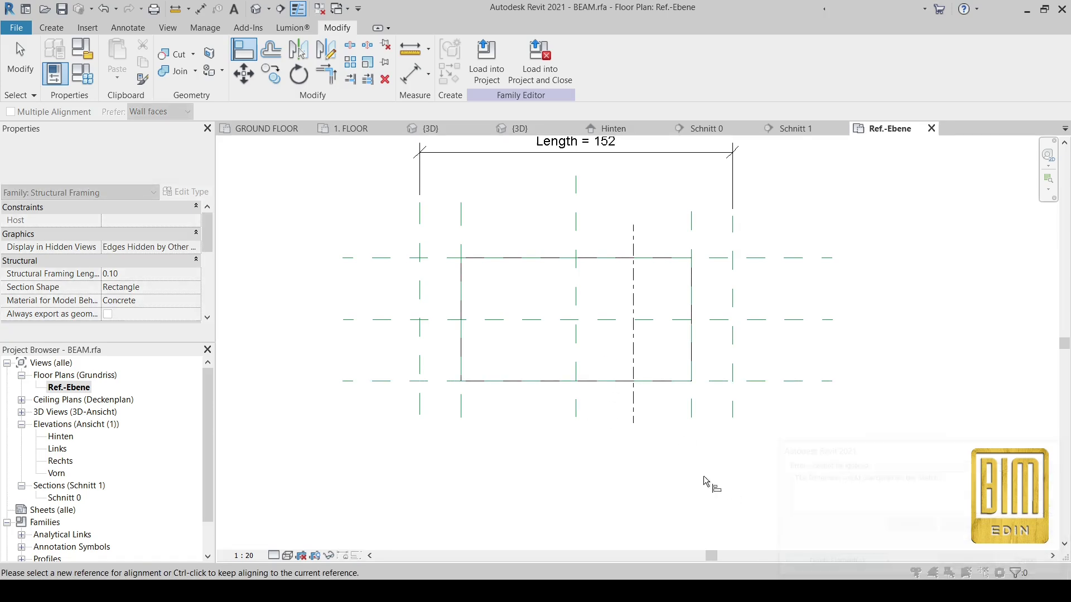
pyautogui.click(607, 382)
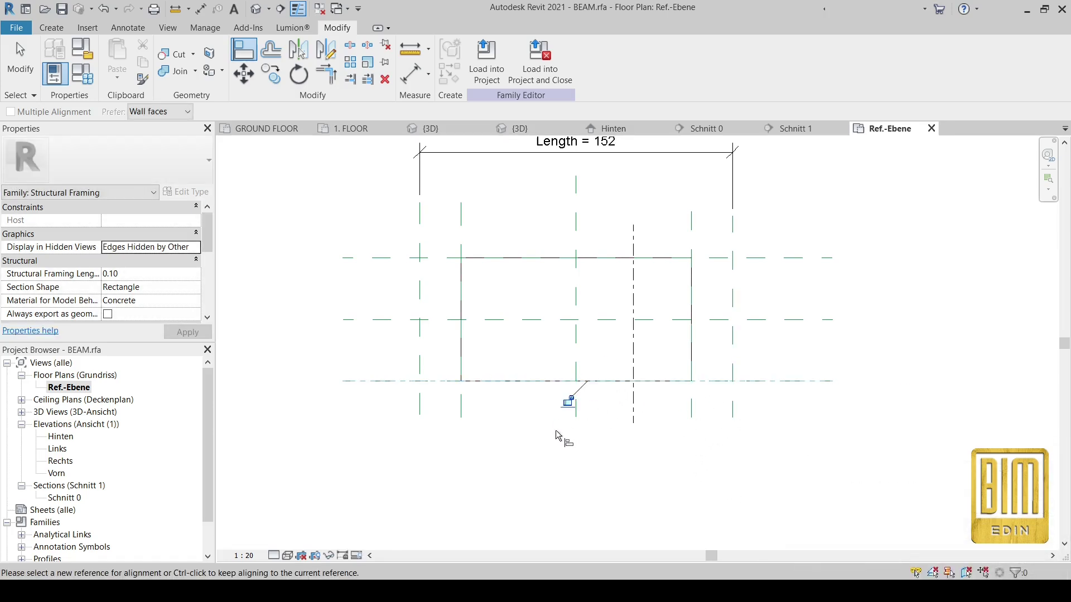
pyautogui.press('Escape')
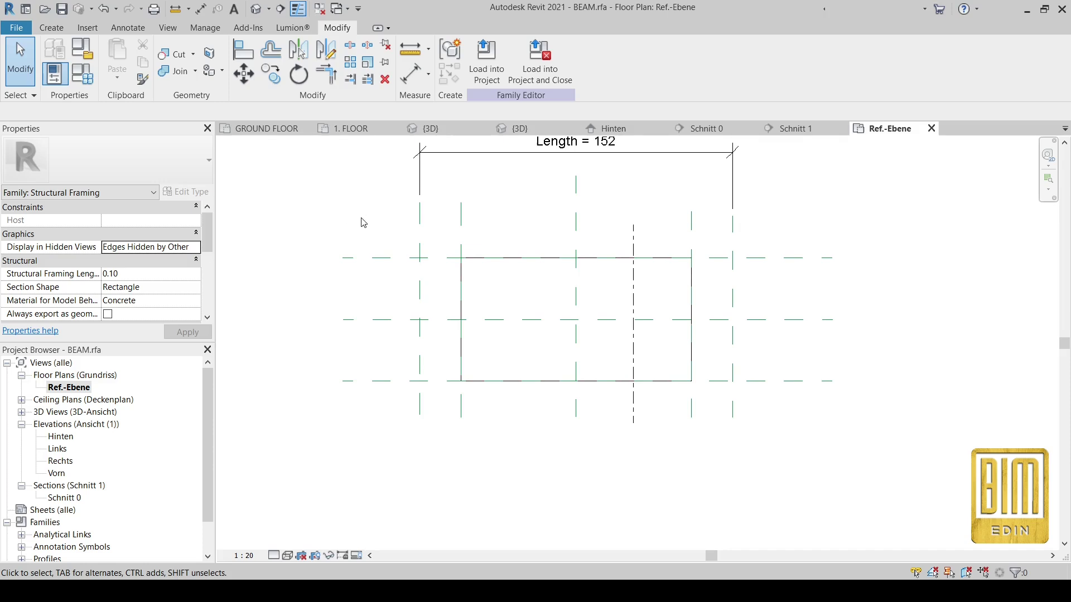
# - Undo the alignments and all the added symbolic lines, checking the left line of the original CRVENA ISPREKIDANA outline
pyautogui.scroll(-1, 500, 308)
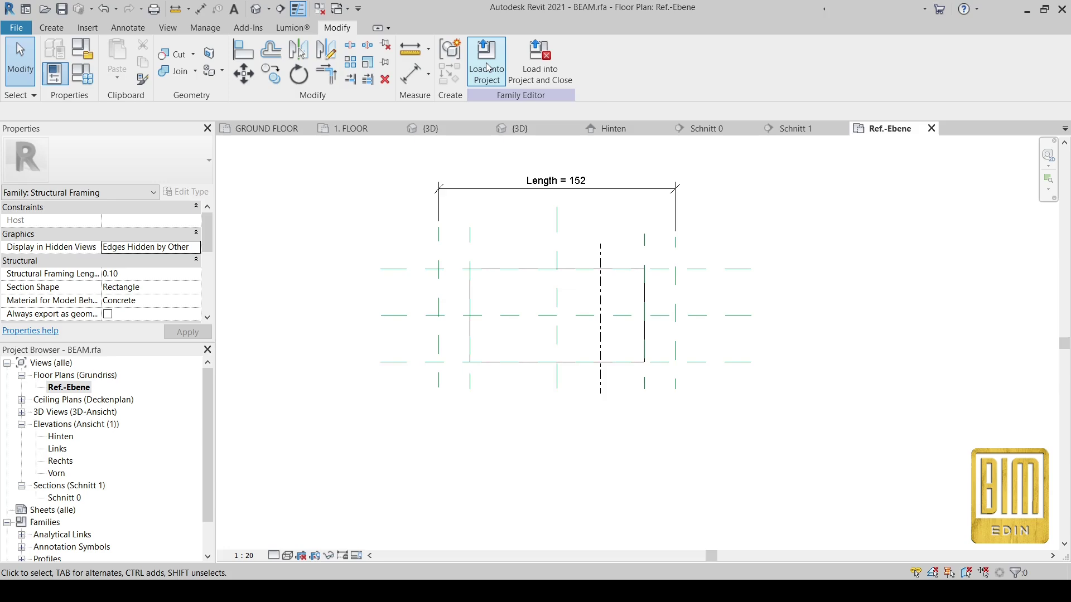
pyautogui.click(104, 10)
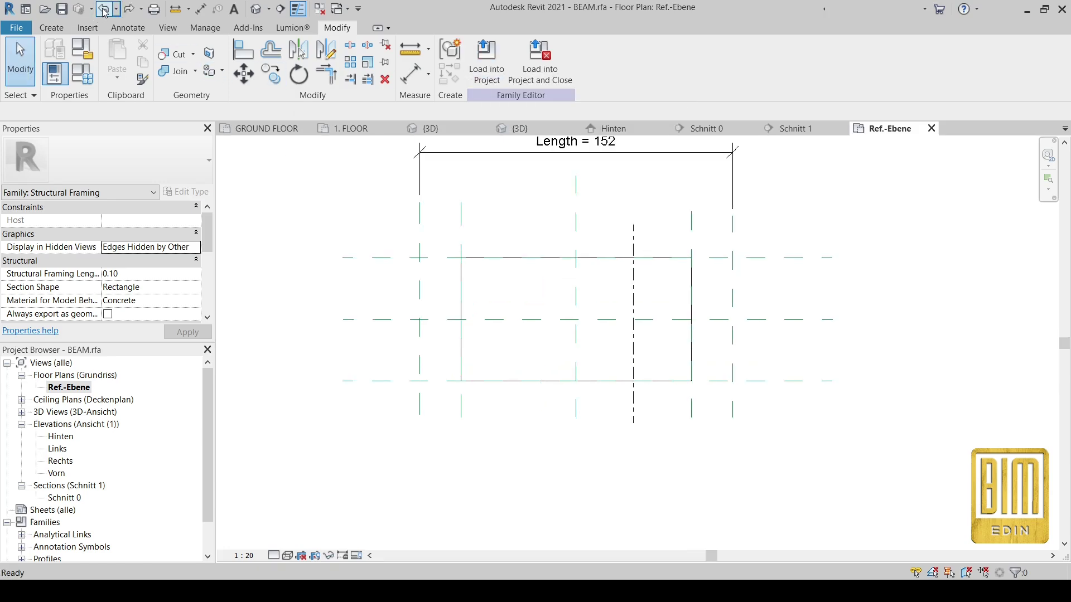
pyautogui.click(104, 10)
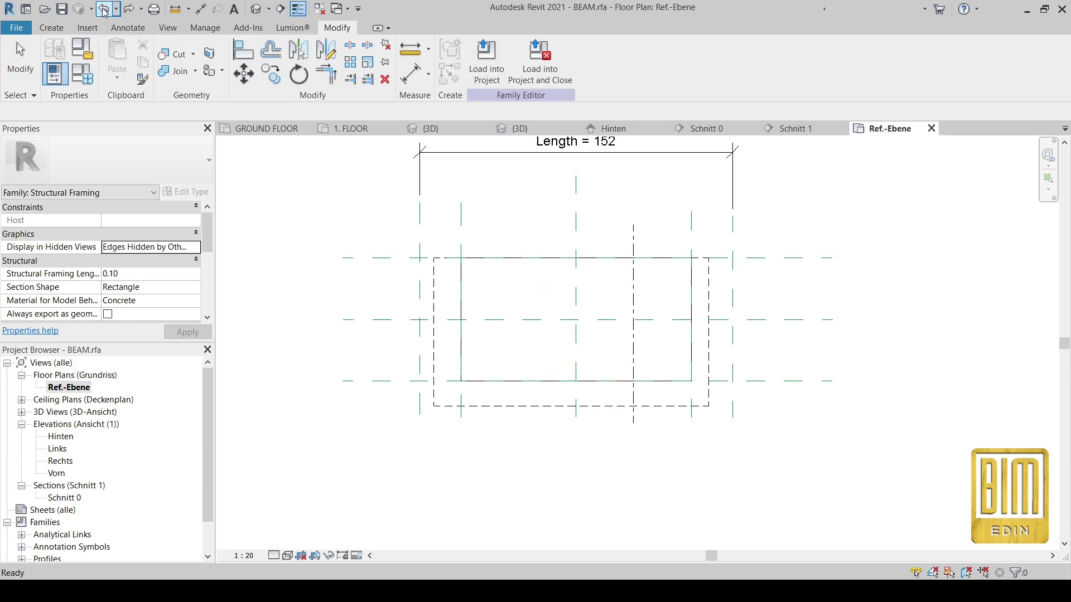
pyautogui.click(104, 10)
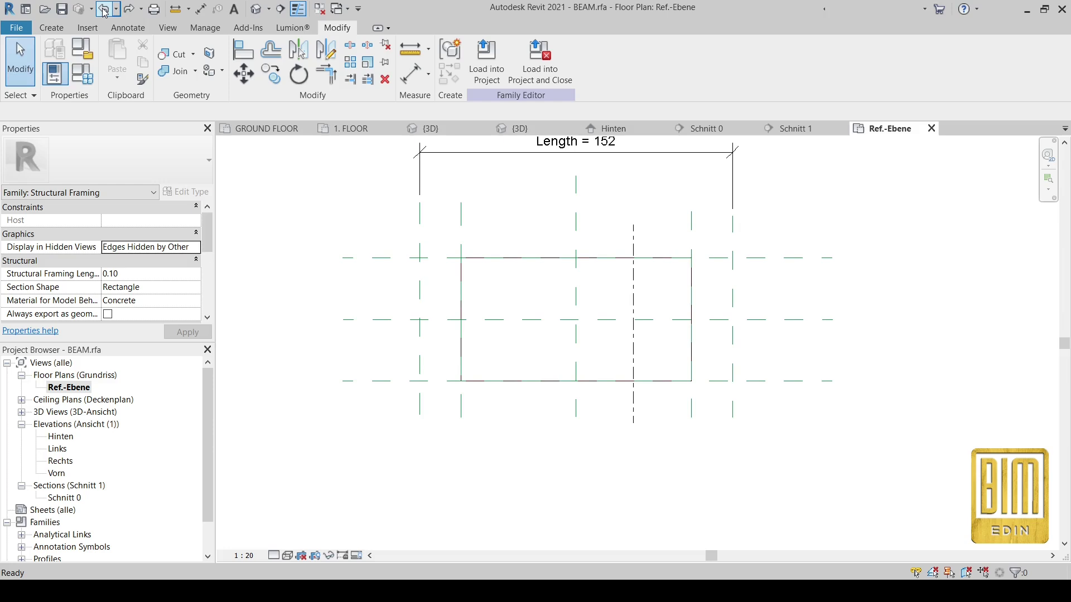
pyautogui.scroll(3, 462, 288)
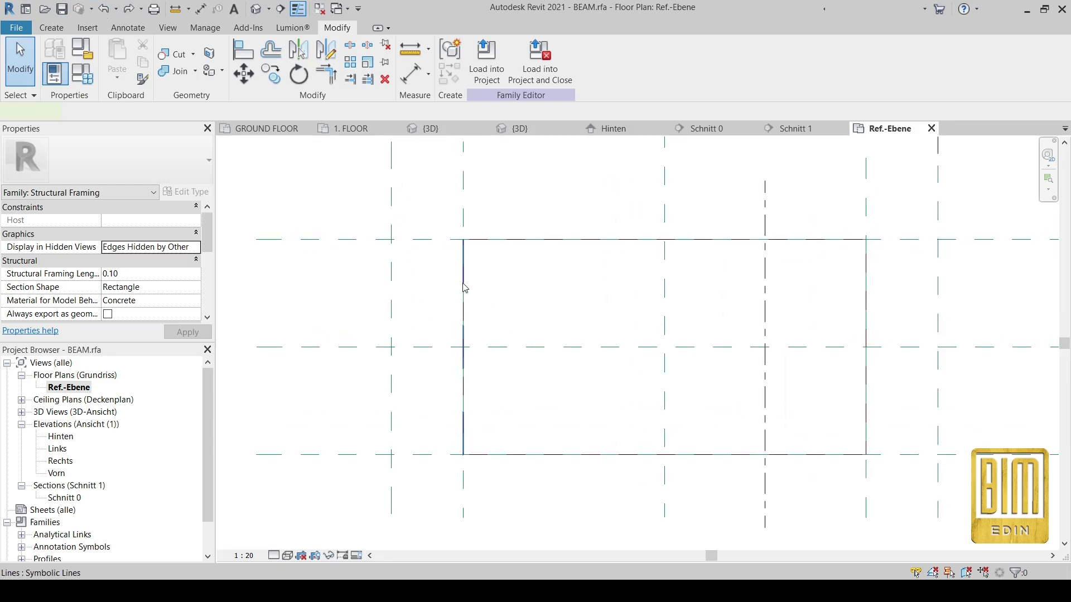
pyautogui.click(463, 288)
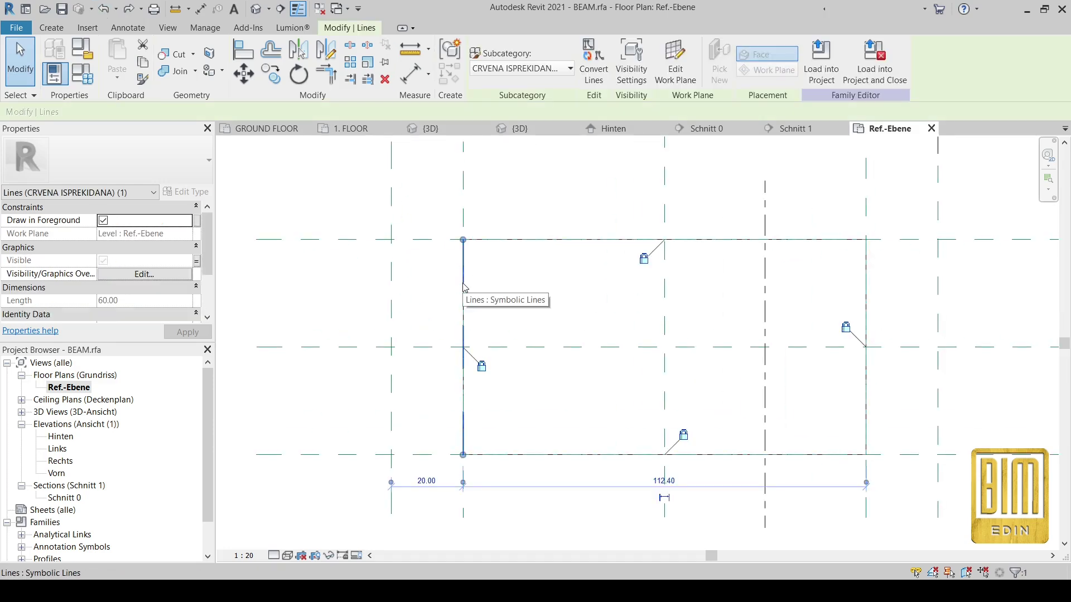
pyautogui.click(105, 8)
pyautogui.scroll(3, 390, 218)
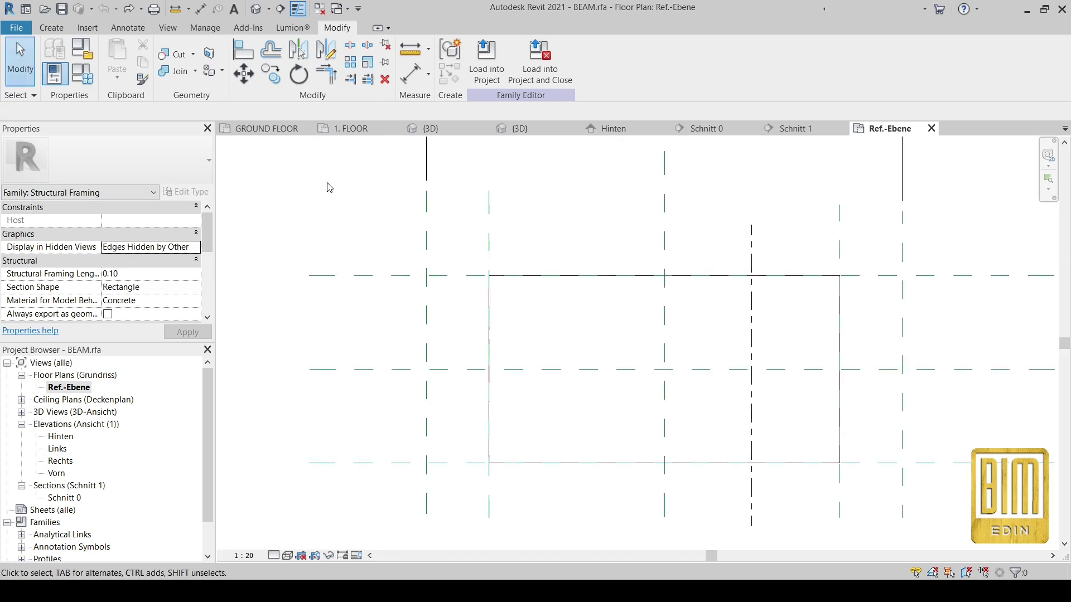
pyautogui.scroll(-2, 618, 193)
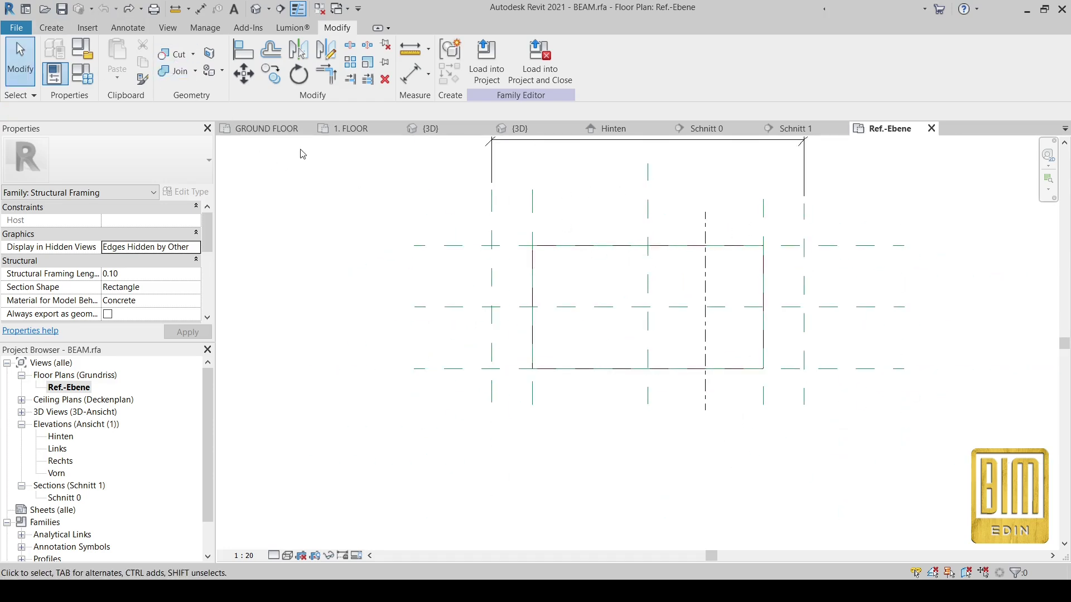
# - Load the BEAM family into the BEAM OVERHEAD LINES project and open the GROUND FLOOR plan
pyautogui.click(487, 62)
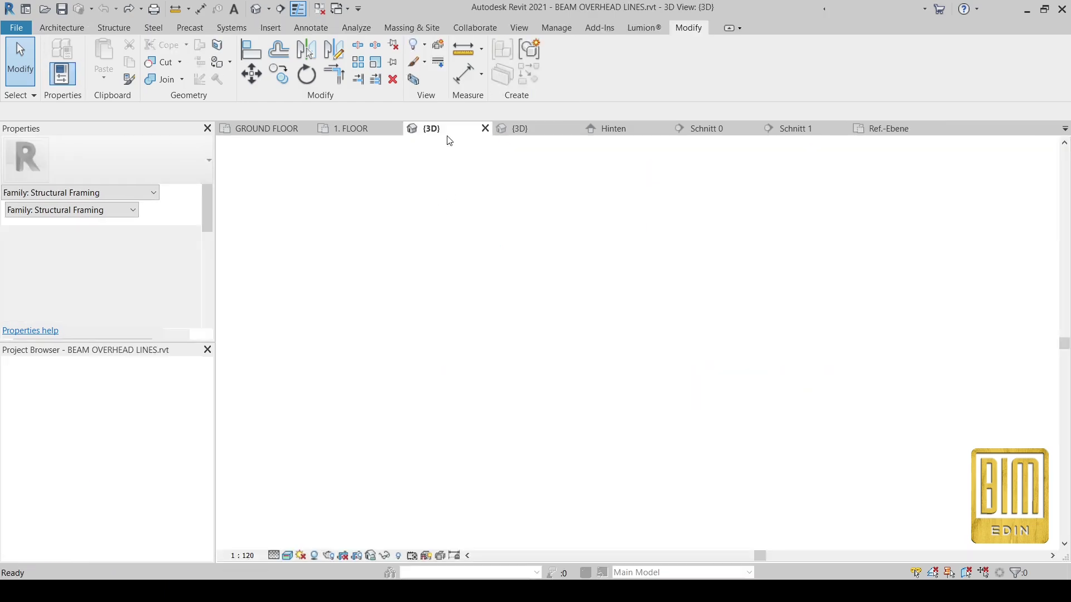
pyautogui.scroll(-5, 458, 316)
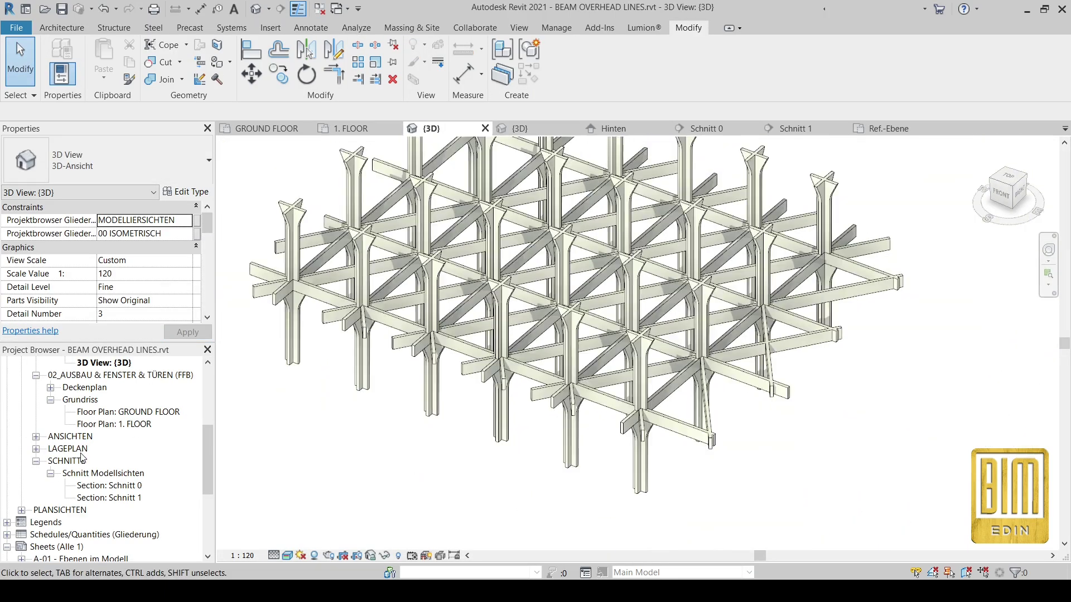
pyautogui.doubleClick(115, 413)
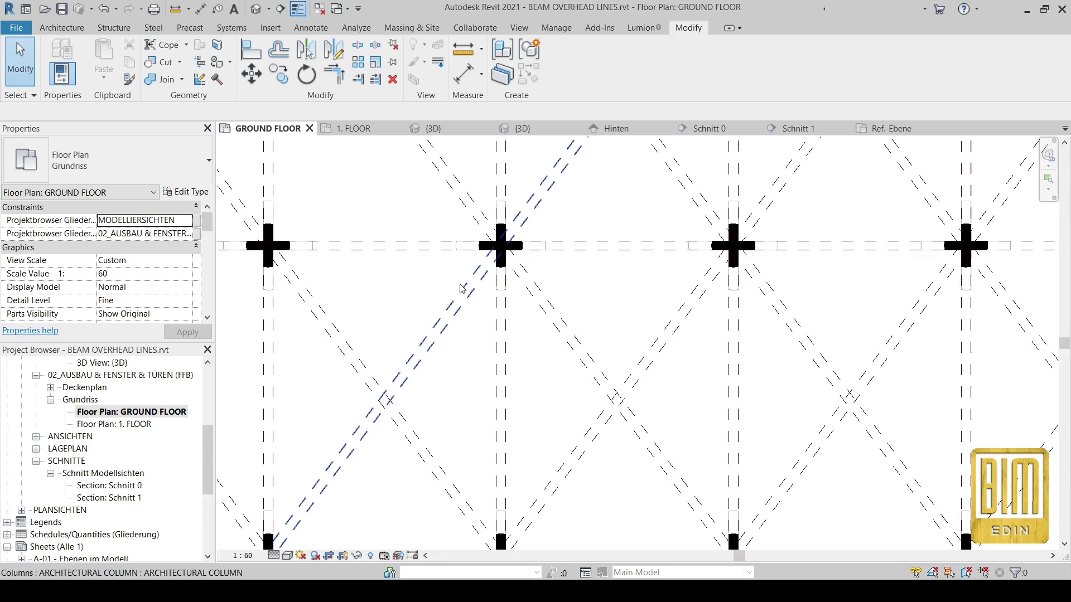
pyautogui.scroll(1, 462, 372)
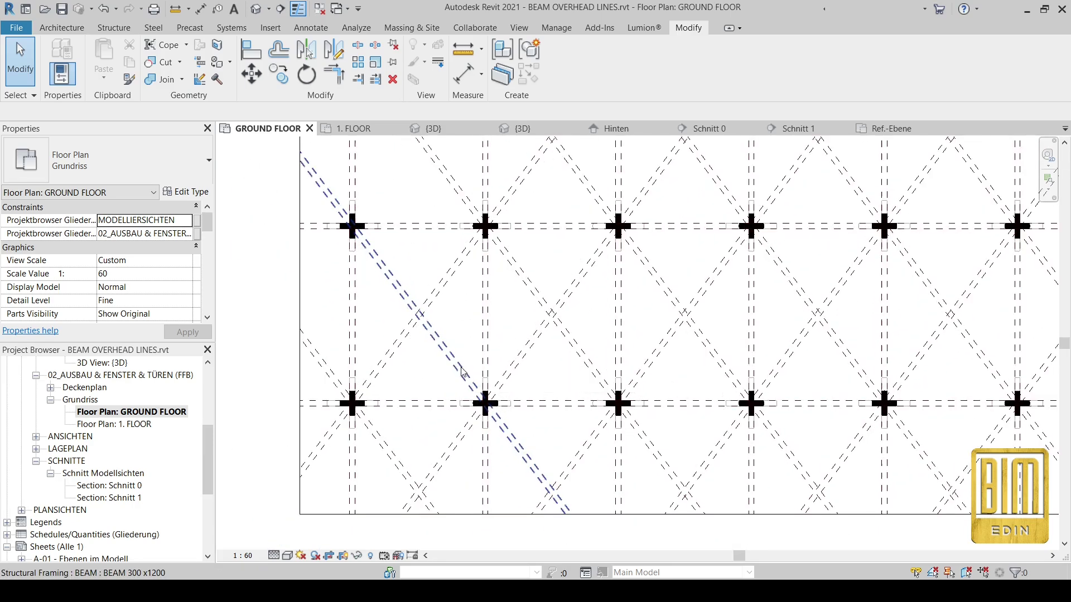
# - Delete the two crossing diagonal beams between the first two columns and the vertical beams along the first and second column lines
pyautogui.click(442, 287)
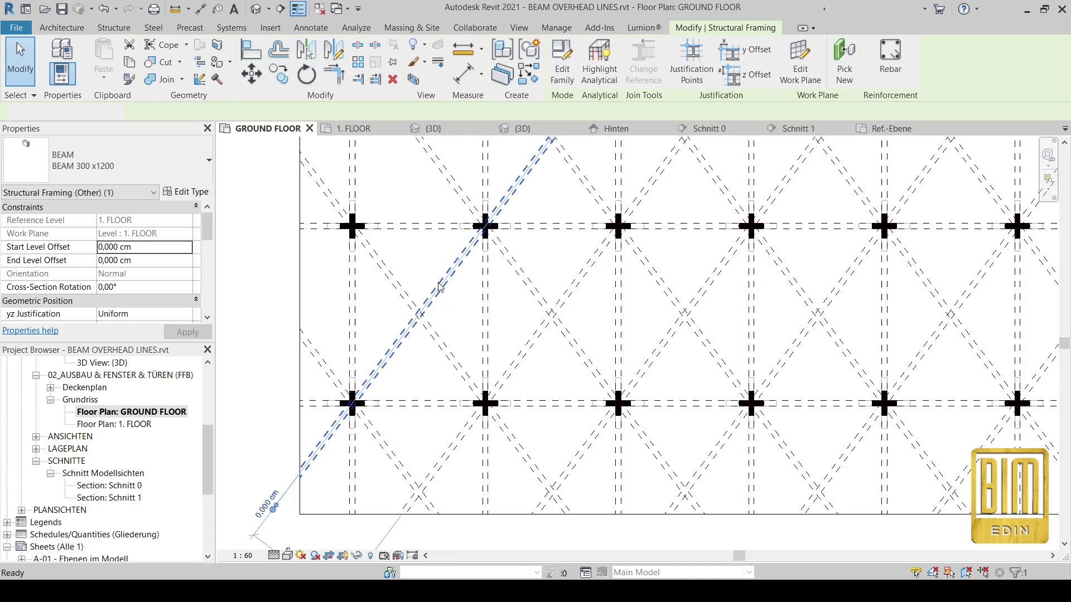
pyautogui.press('Delete')
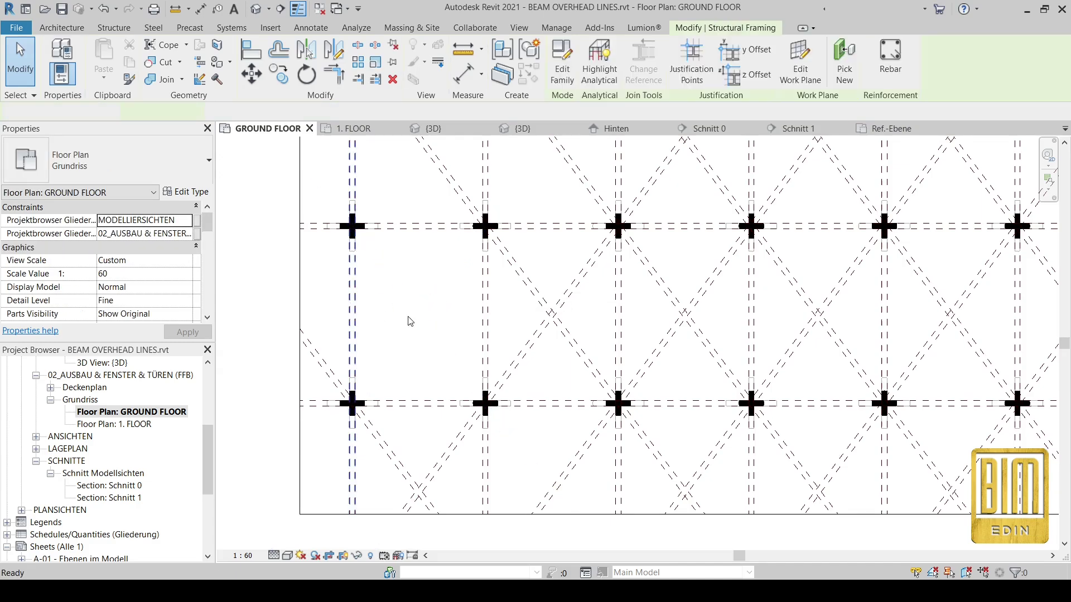
pyautogui.press('Delete')
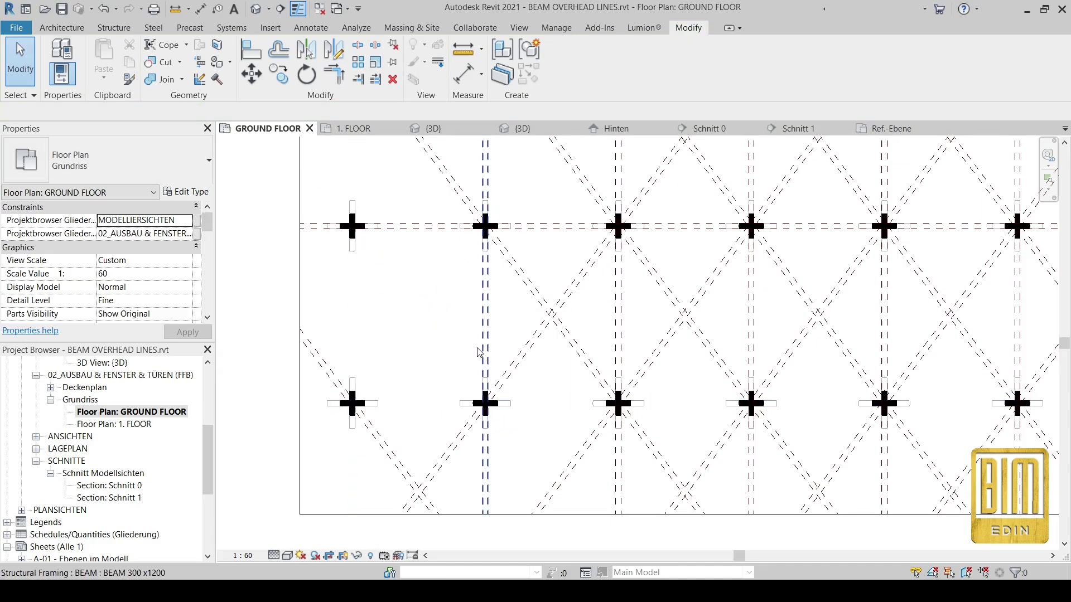
pyautogui.click(479, 352)
pyautogui.press('Delete')
pyautogui.scroll(-2, 446, 376)
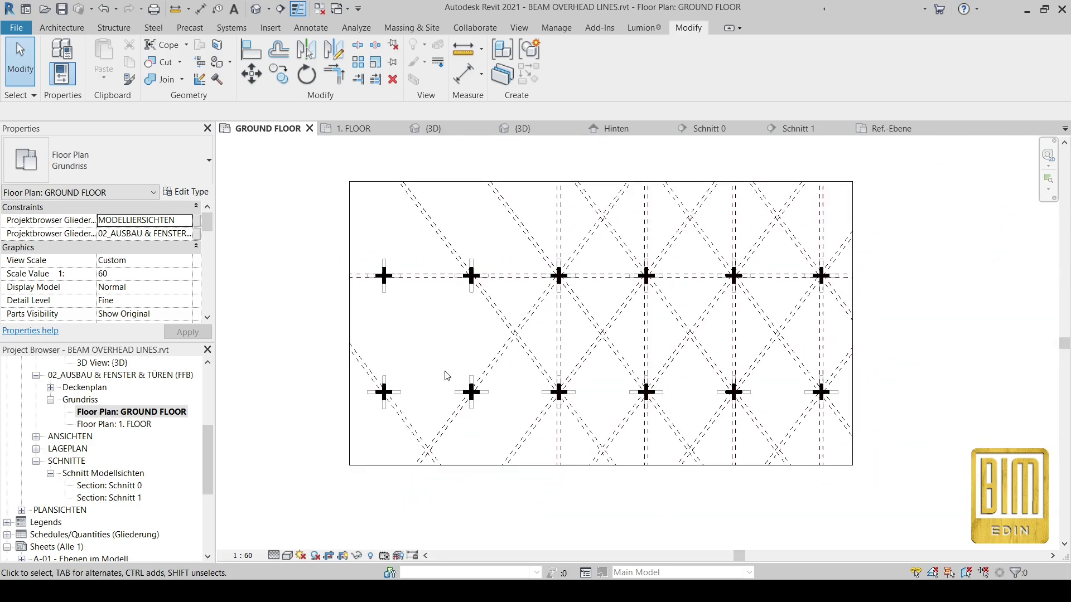
pyautogui.scroll(3, 406, 232)
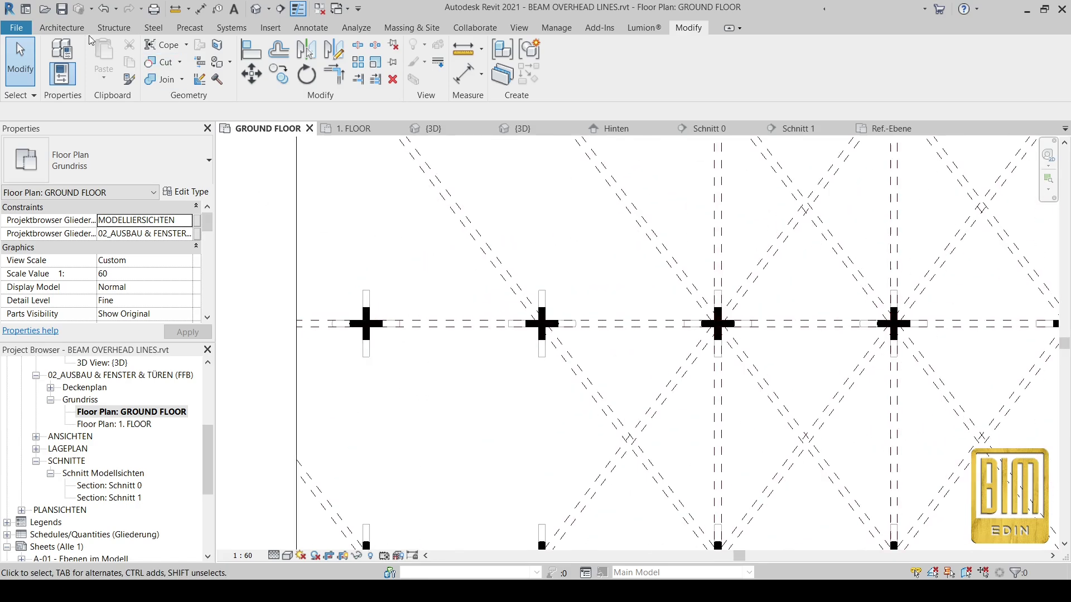
# - In the 1. FLOOR plan, draw a vertical BEAM 300 x1200 along the first column line
pyautogui.doubleClick(112, 426)
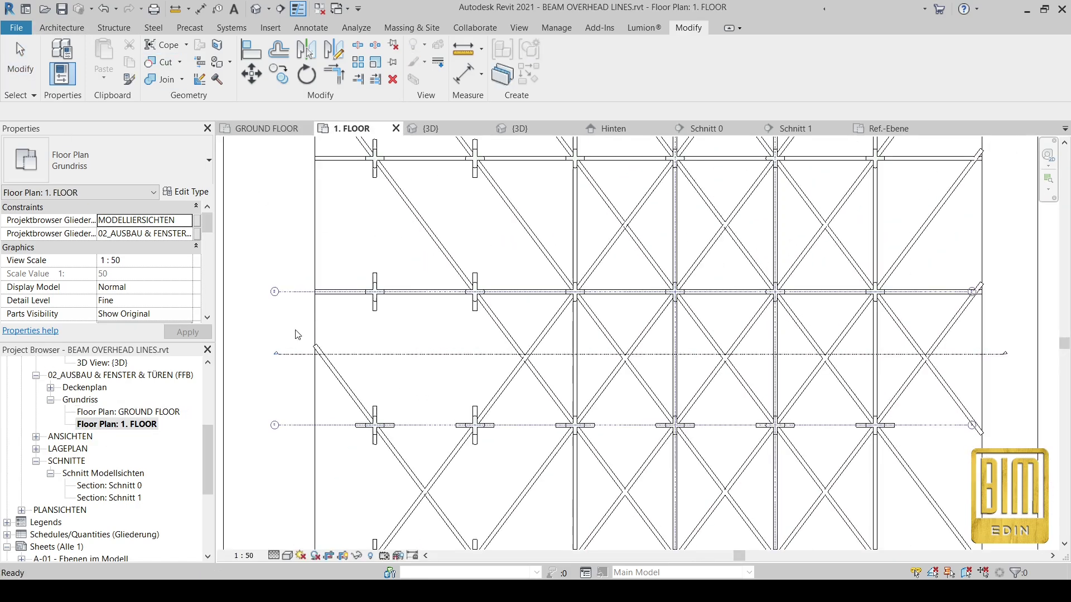
pyautogui.click(61, 27)
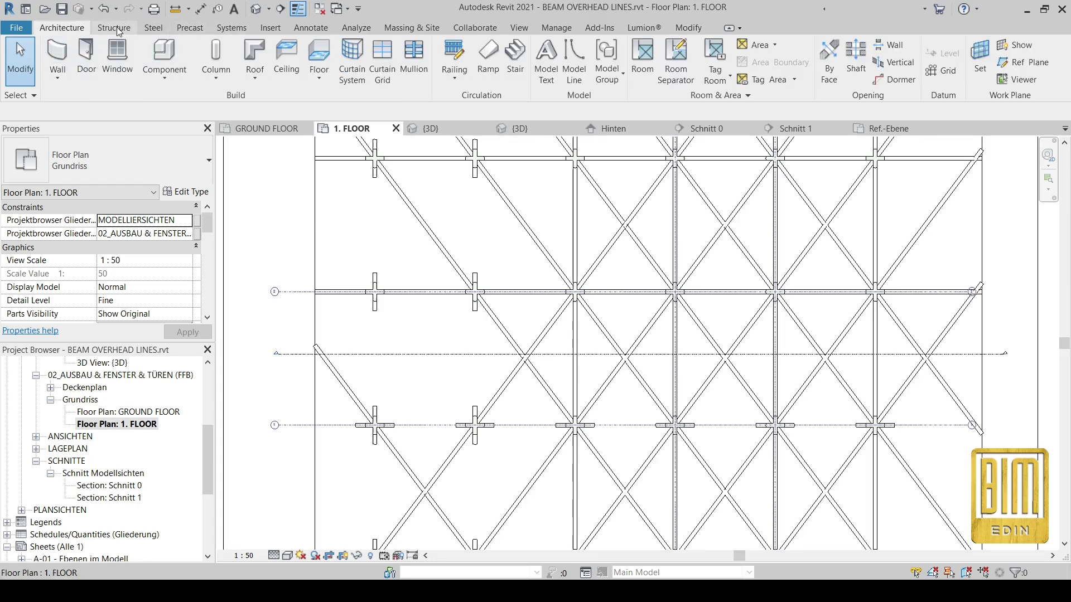
pyautogui.click(114, 27)
pyautogui.click(55, 60)
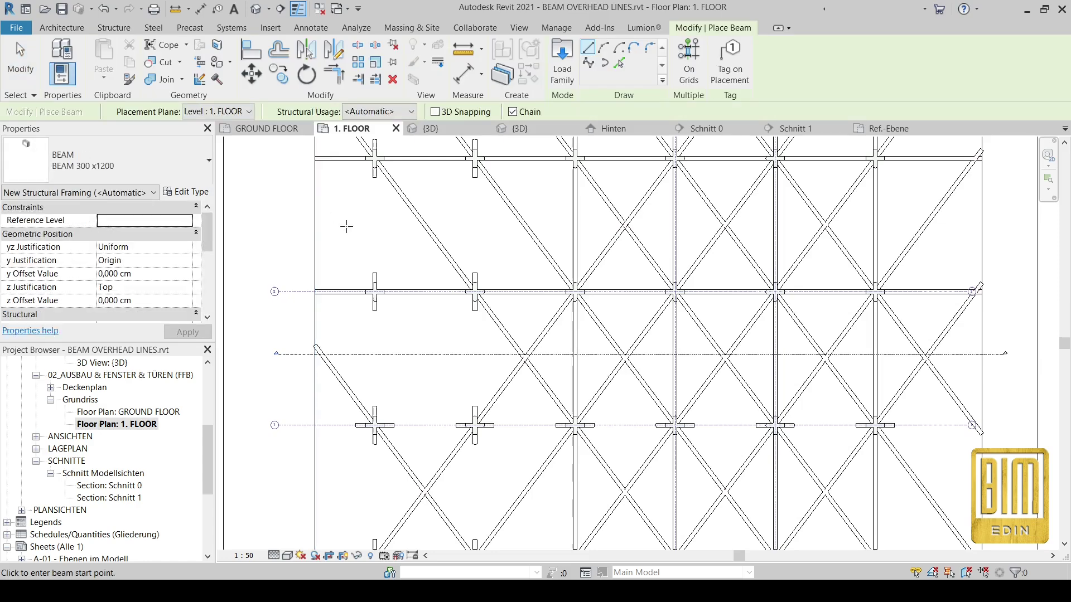
pyautogui.moveTo(392, 442); pyautogui.dragTo(392, 298, button='middle')
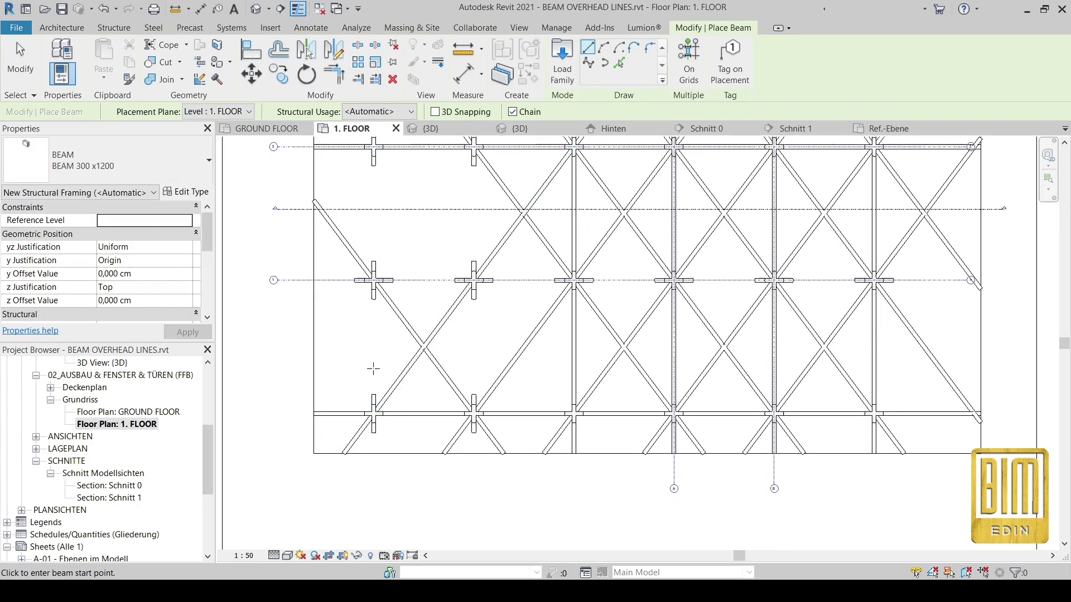
pyautogui.click(374, 368)
pyautogui.scroll(-2, 375, 348)
pyautogui.scroll(-1, 375, 347)
pyautogui.moveTo(379, 189); pyautogui.dragTo(378, 245, button='middle')
pyautogui.click(374, 181)
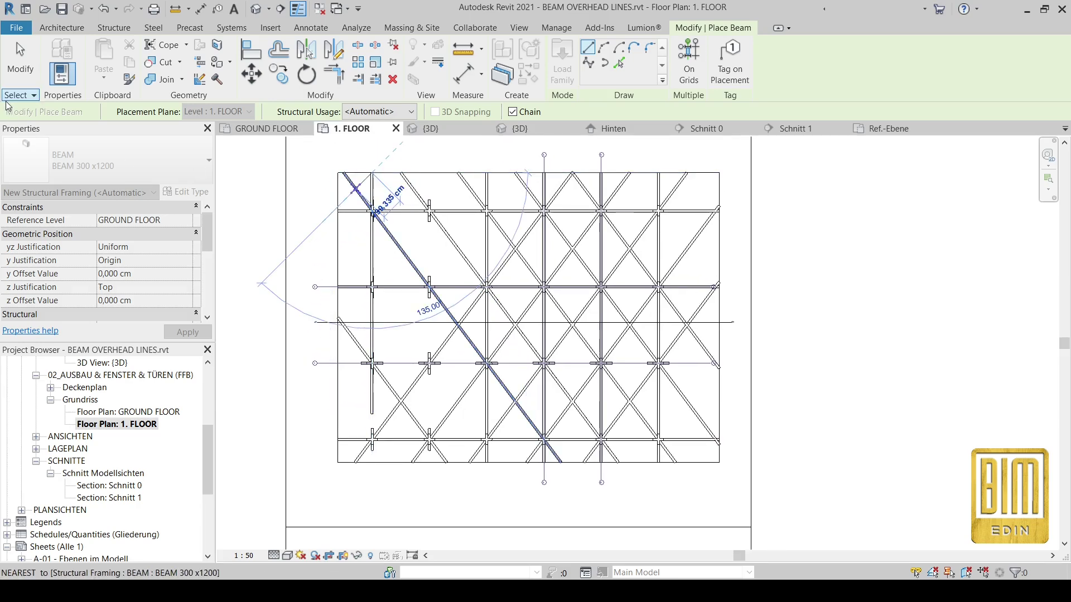
pyautogui.click(20, 61)
# - Align the side of the new vertical beam with the face of the column on the first column line
pyautogui.scroll(5, 390, 223)
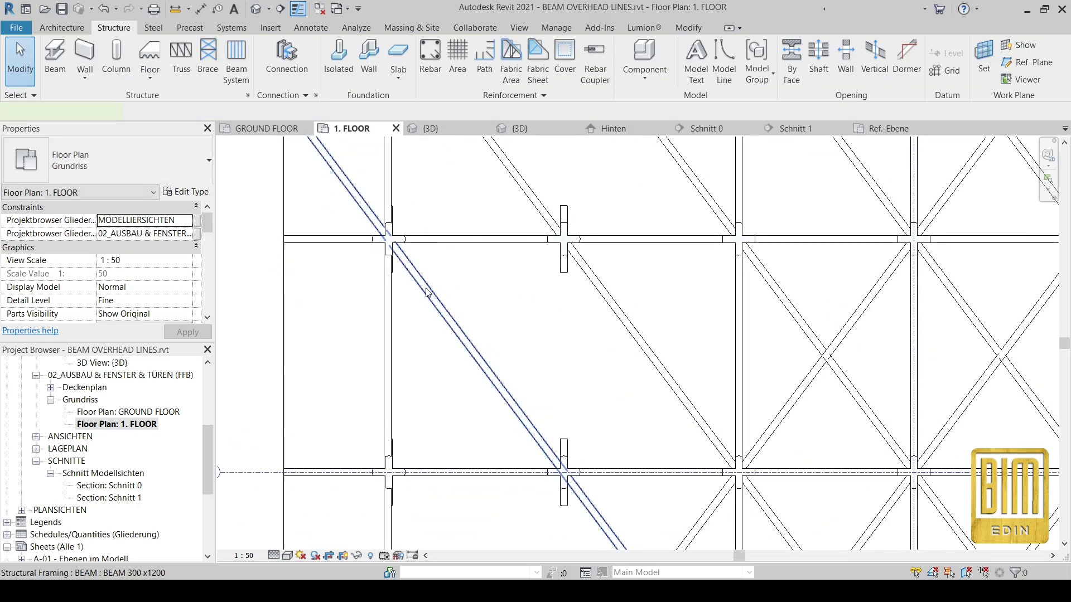
pyautogui.click(427, 292)
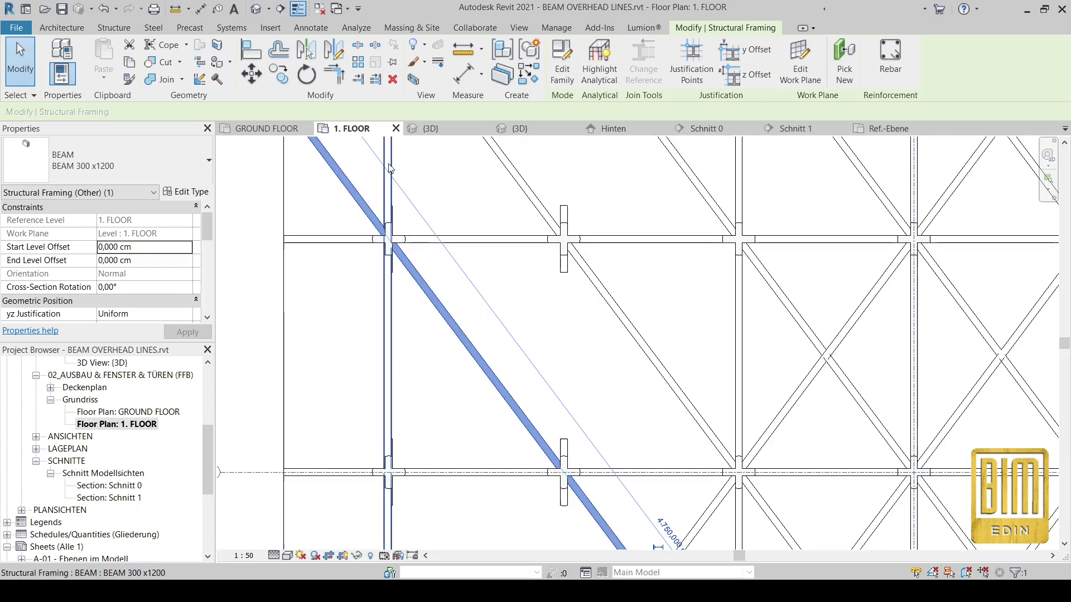
pyautogui.hotkey('ctrl', 'z')
pyautogui.scroll(4, 386, 212)
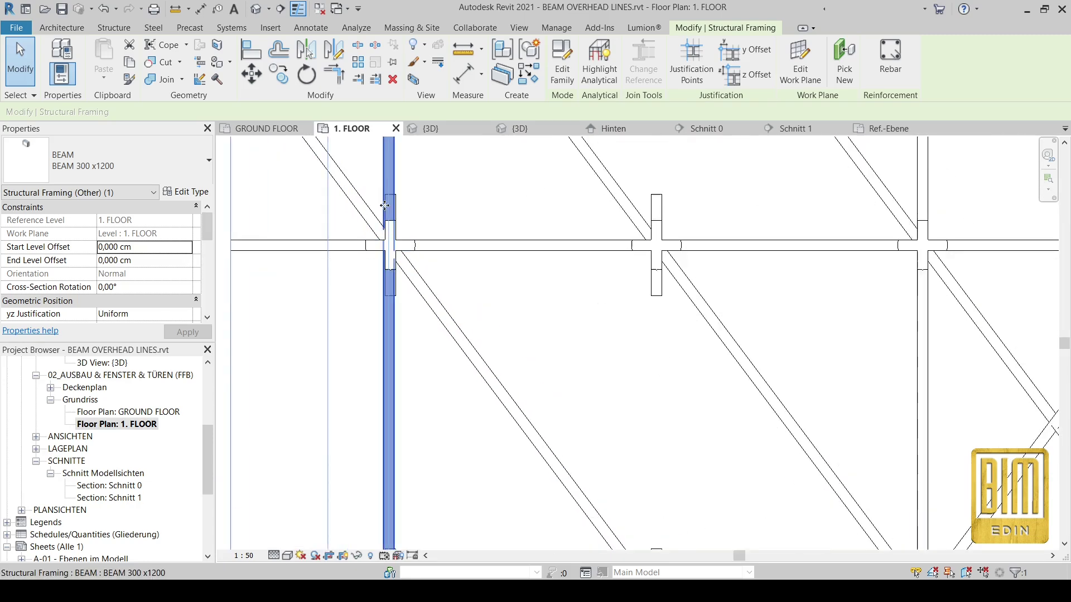
pyautogui.click(250, 48)
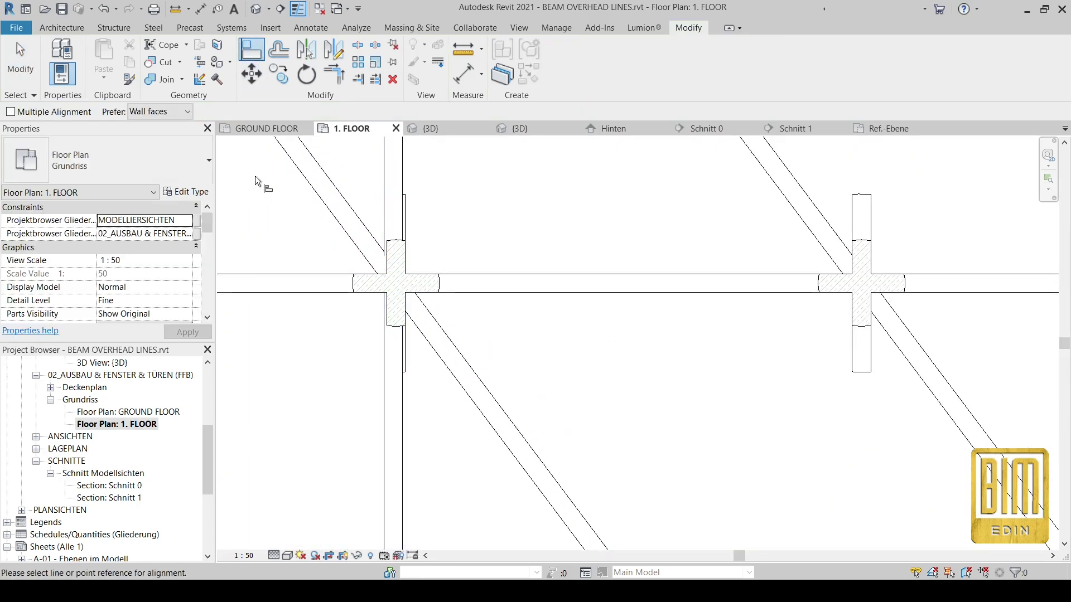
pyautogui.scroll(2, 407, 257)
pyautogui.click(406, 255)
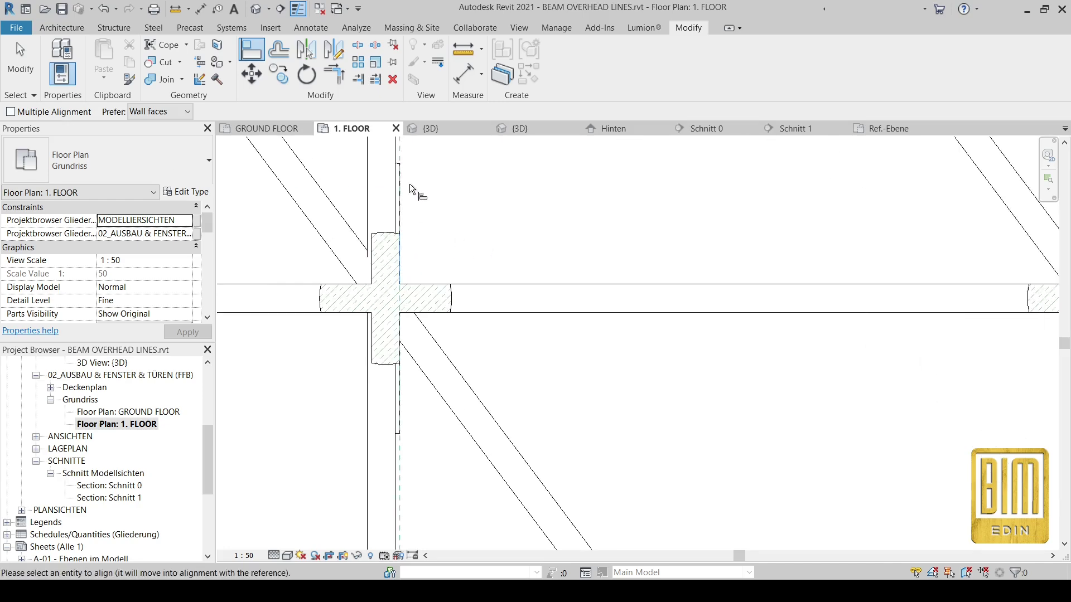
pyautogui.click(407, 168)
pyautogui.scroll(-3, 423, 217)
pyautogui.scroll(-3, 425, 212)
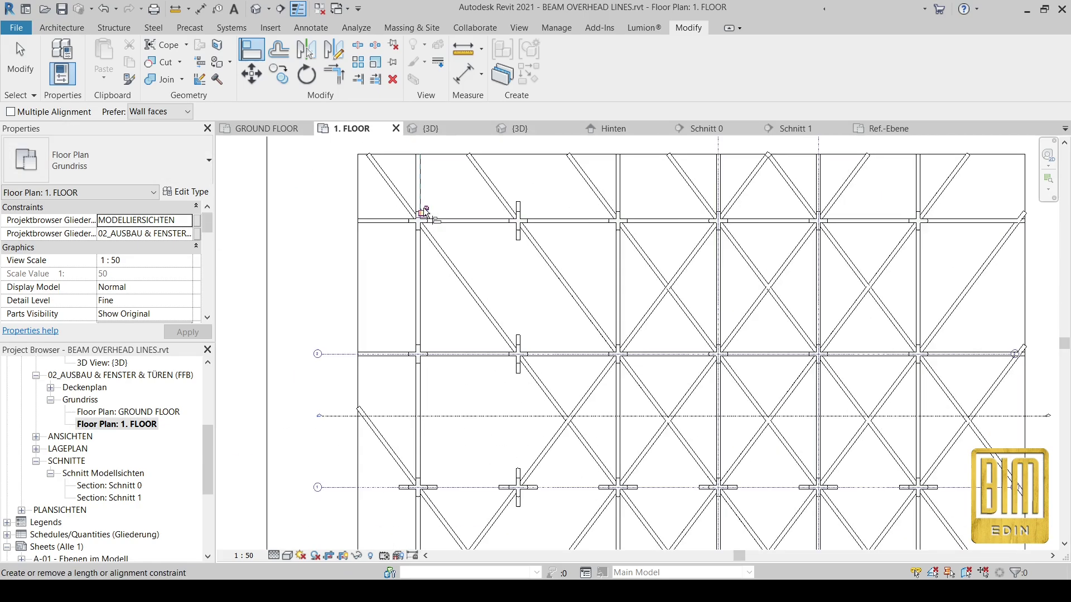
# - Extend both ends of the new vertical beam to the lower and upper edges of the floor slab
pyautogui.scroll(1, 432, 478)
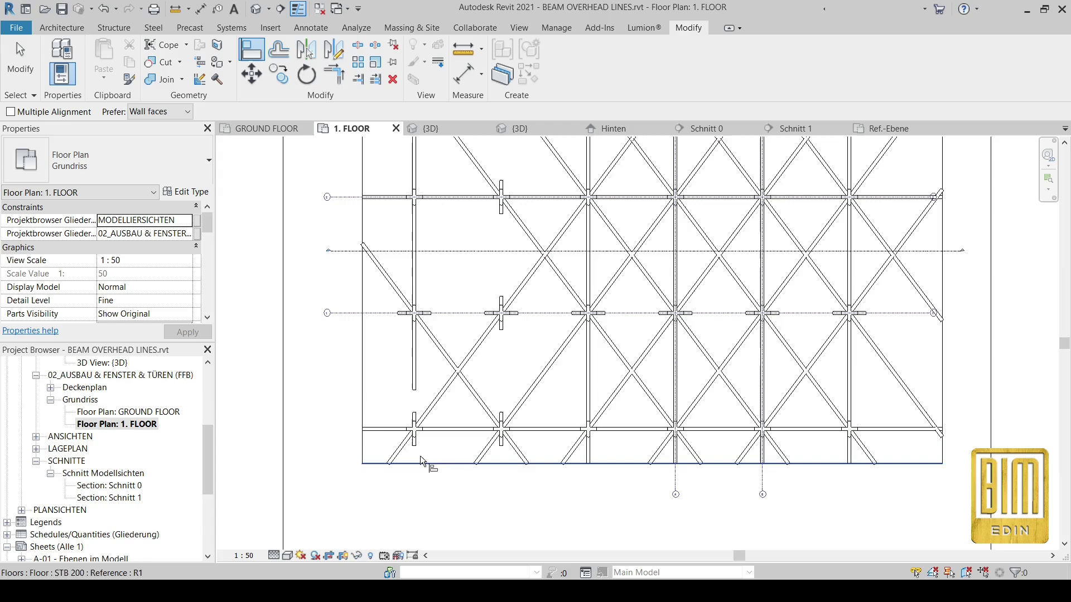
pyautogui.click(358, 79)
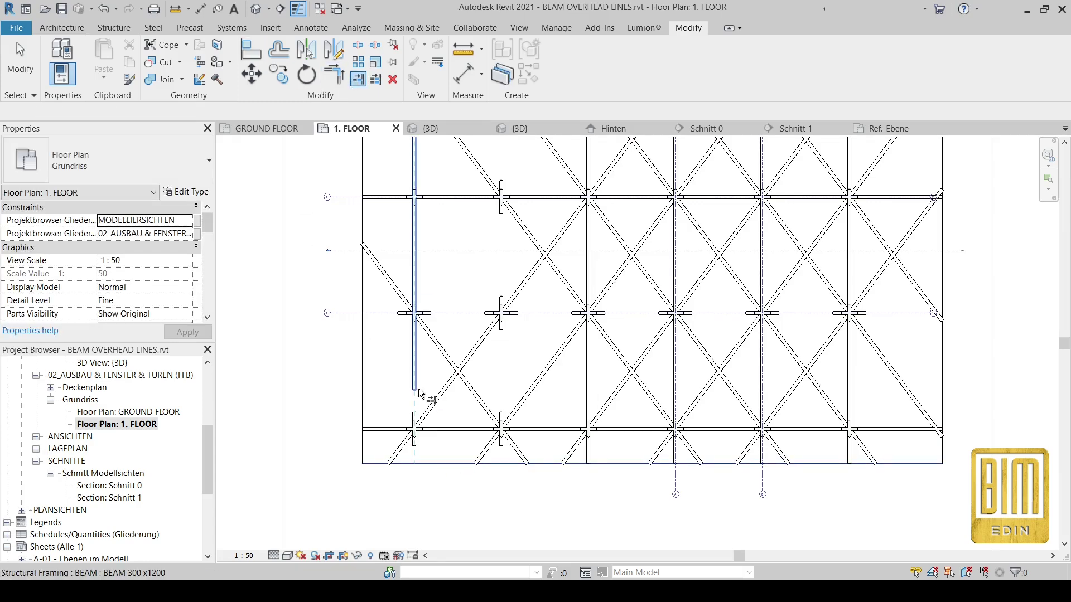
pyautogui.moveTo(446, 298); pyautogui.dragTo(449, 476, button='middle')
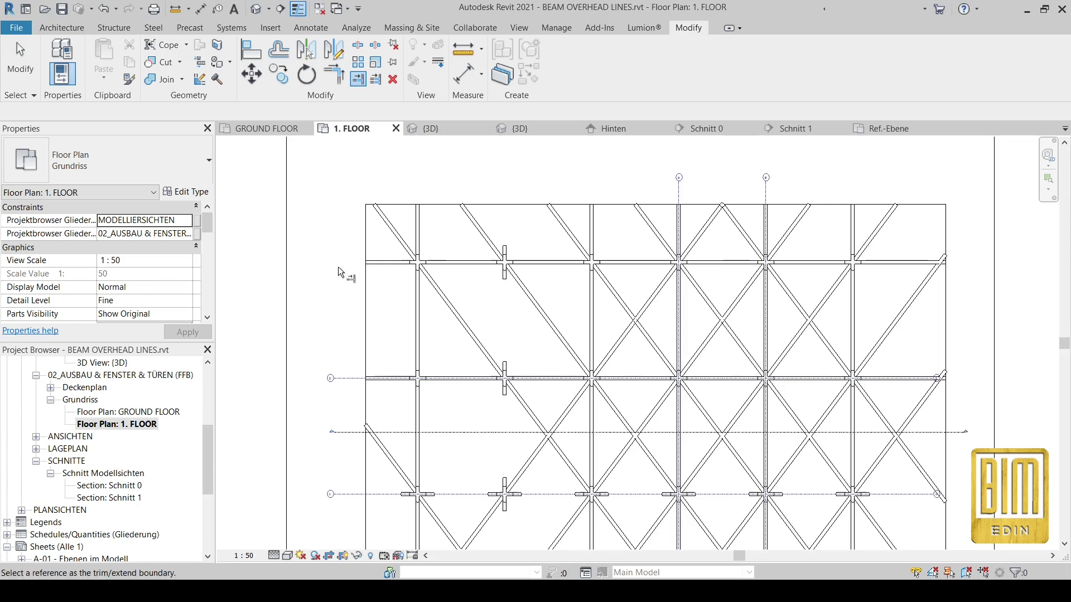
pyautogui.press('Escape')
pyautogui.press('Escape')
# - Copy the new vertical beam 750 cm horizontally onto the second column line, using the beam and column centres as copy points
pyautogui.scroll(-2, 420, 280)
pyautogui.moveTo(420, 280); pyautogui.dragTo(415, 231, button='middle')
pyautogui.click(398, 250)
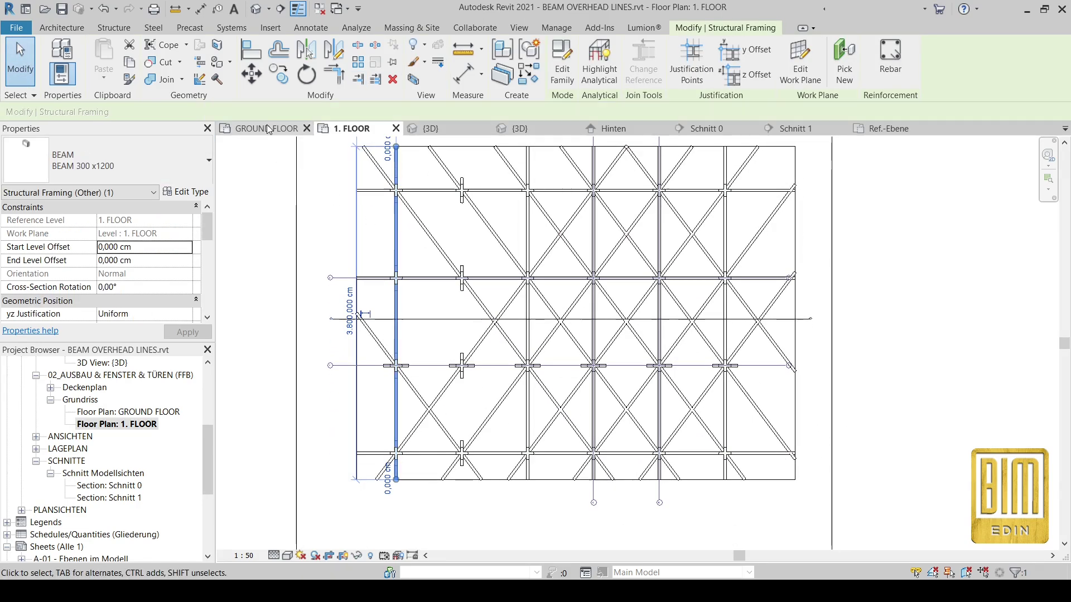
pyautogui.click(278, 74)
pyautogui.scroll(4, 394, 274)
pyautogui.scroll(7, 398, 285)
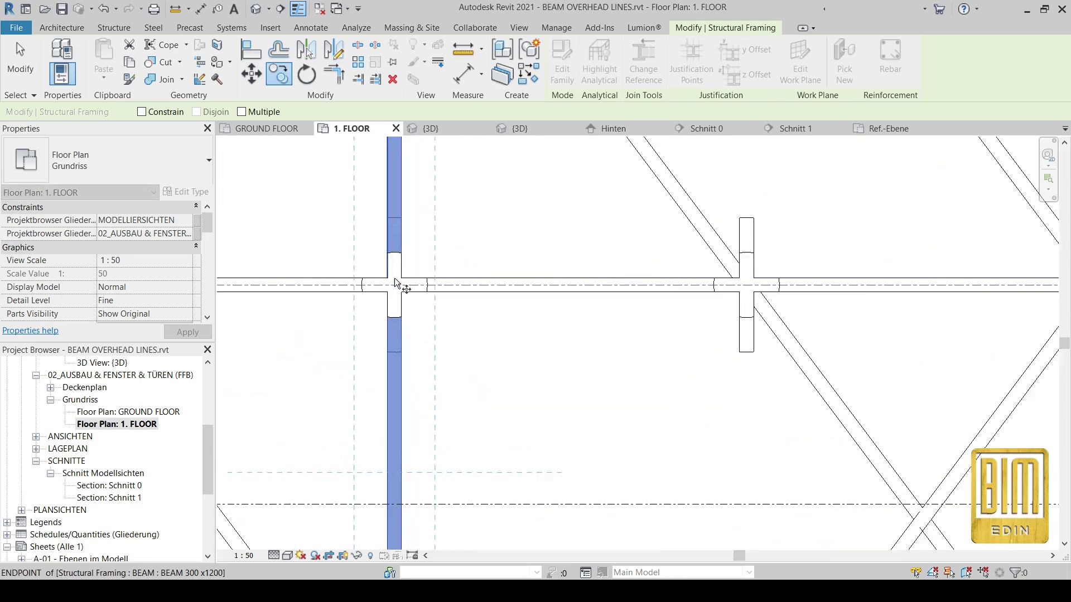
pyautogui.click(394, 287)
pyautogui.scroll(-4, 396, 286)
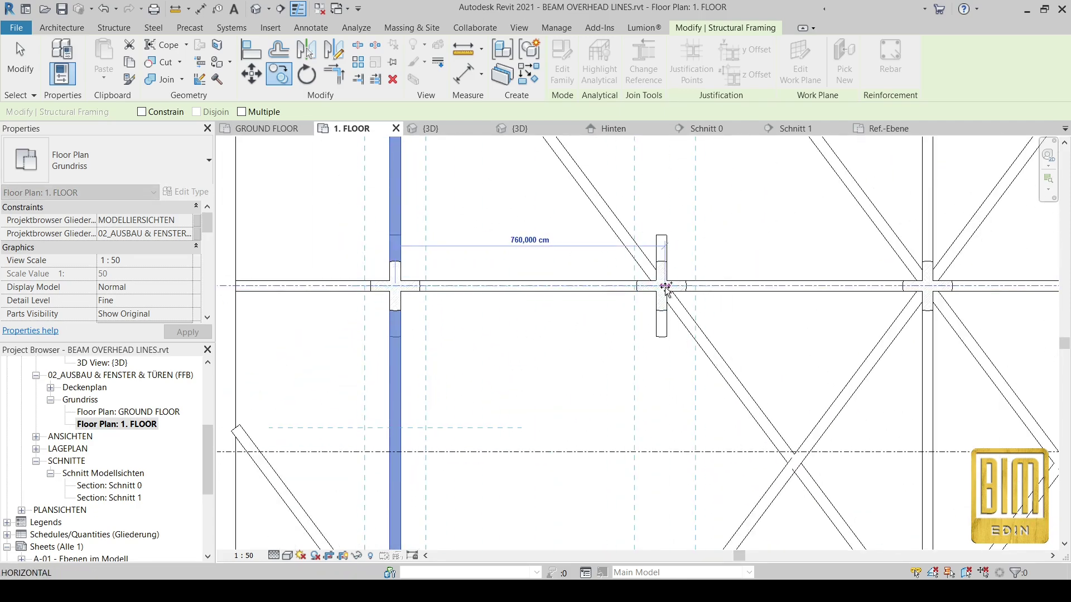
pyautogui.scroll(2, 664, 287)
pyautogui.click(663, 286)
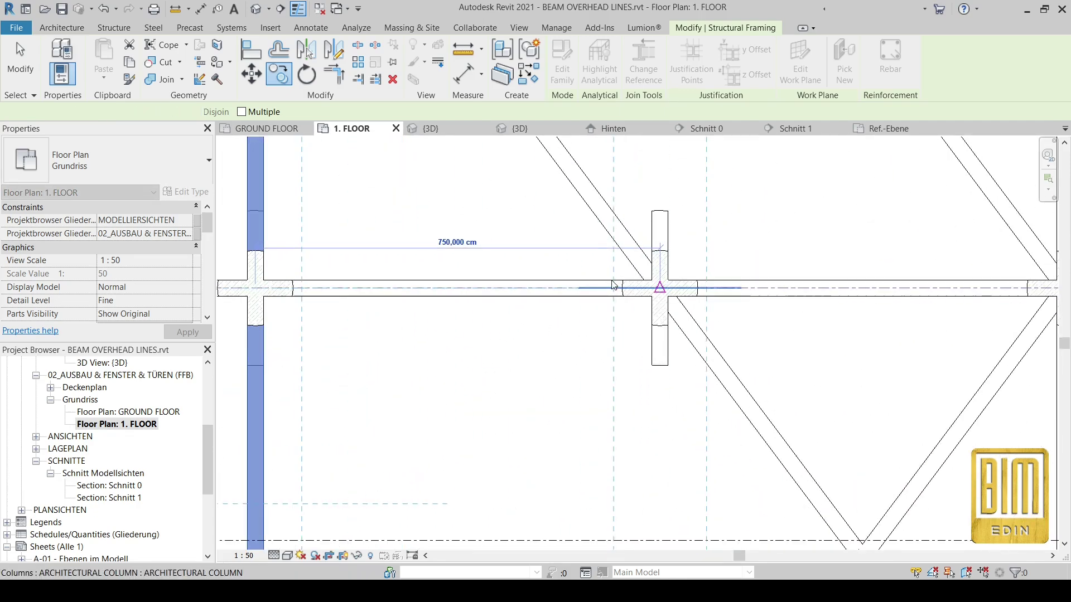
pyautogui.scroll(-3, 614, 284)
pyautogui.scroll(-3, 613, 284)
pyautogui.scroll(-1, 614, 285)
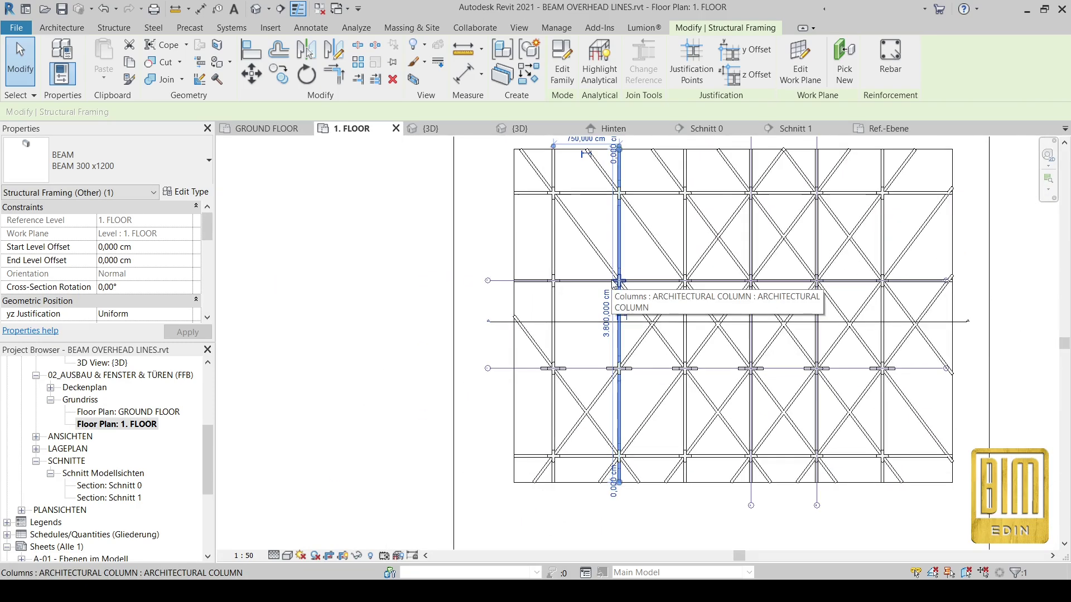
pyautogui.click(387, 245)
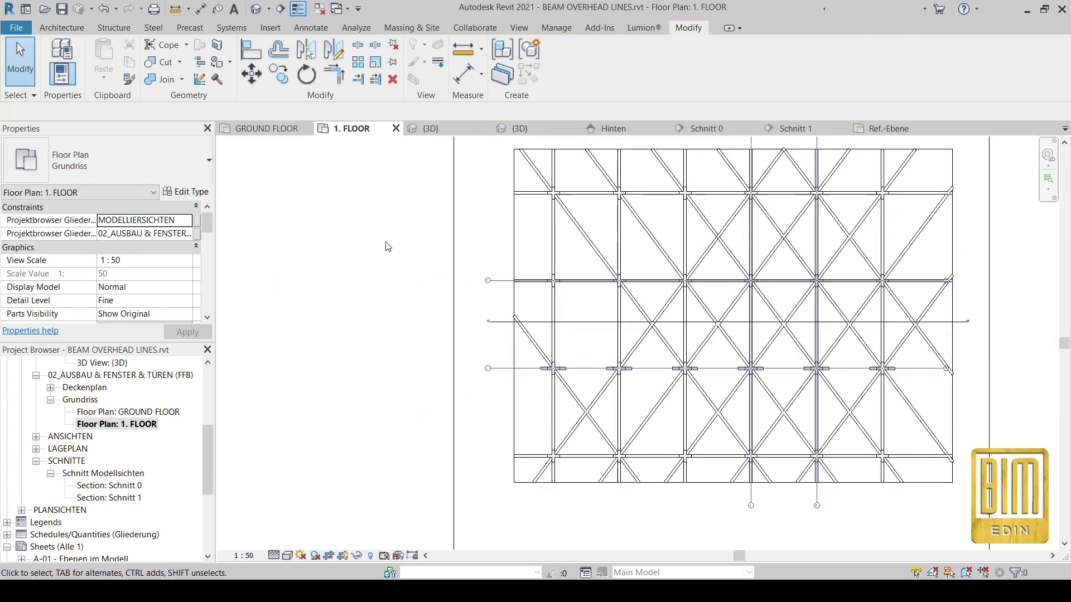
# - From the GROUND FLOOR plan, set the HIDDEN LINES parameter of the BEAM 300 x1200 type to 300 cm and apply it
pyautogui.doubleClick(146, 413)
pyautogui.scroll(-2, 413, 287)
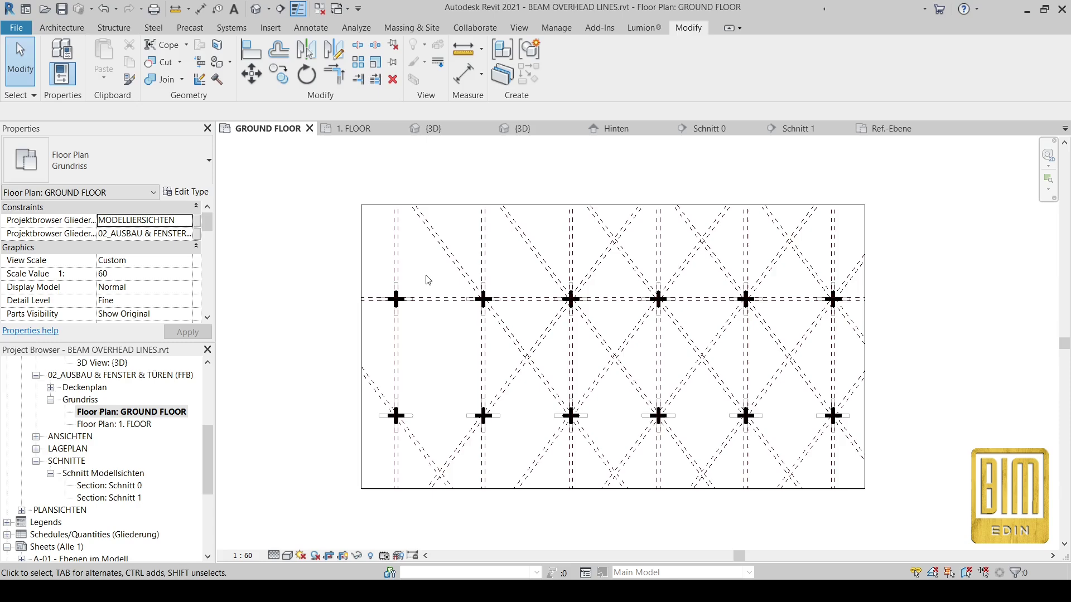
pyautogui.scroll(2, 387, 274)
pyautogui.click(402, 219)
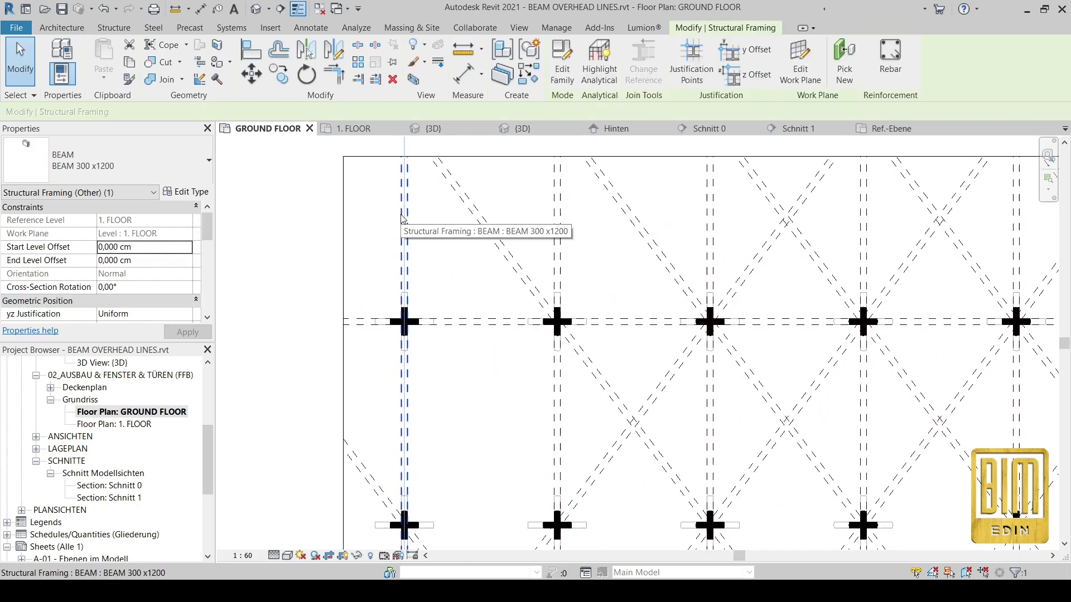
pyautogui.click(192, 195)
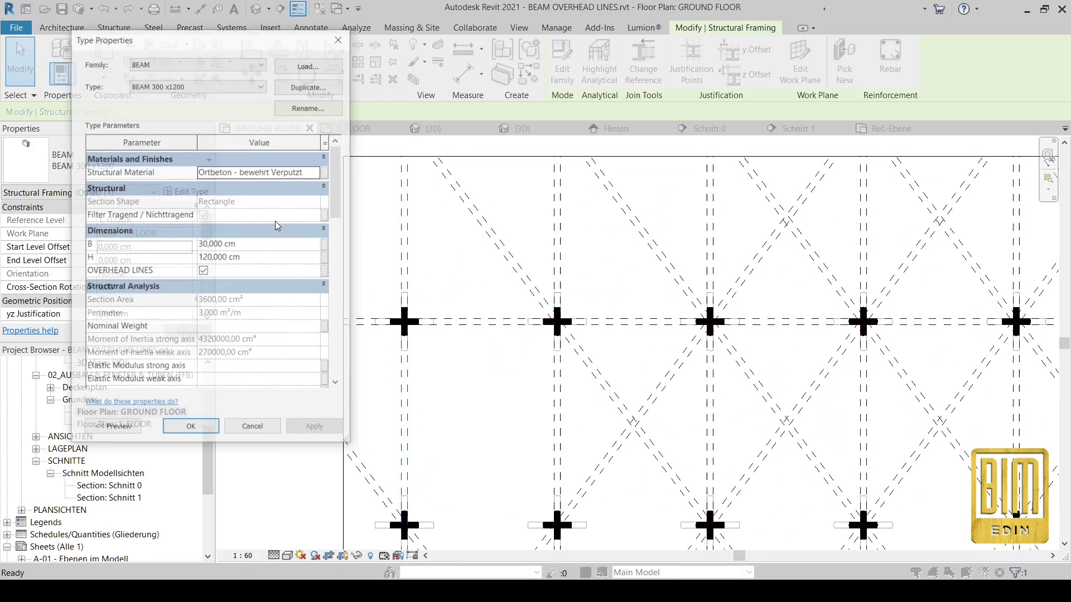
pyautogui.scroll(-10, 229, 300)
pyautogui.scroll(-5, 229, 300)
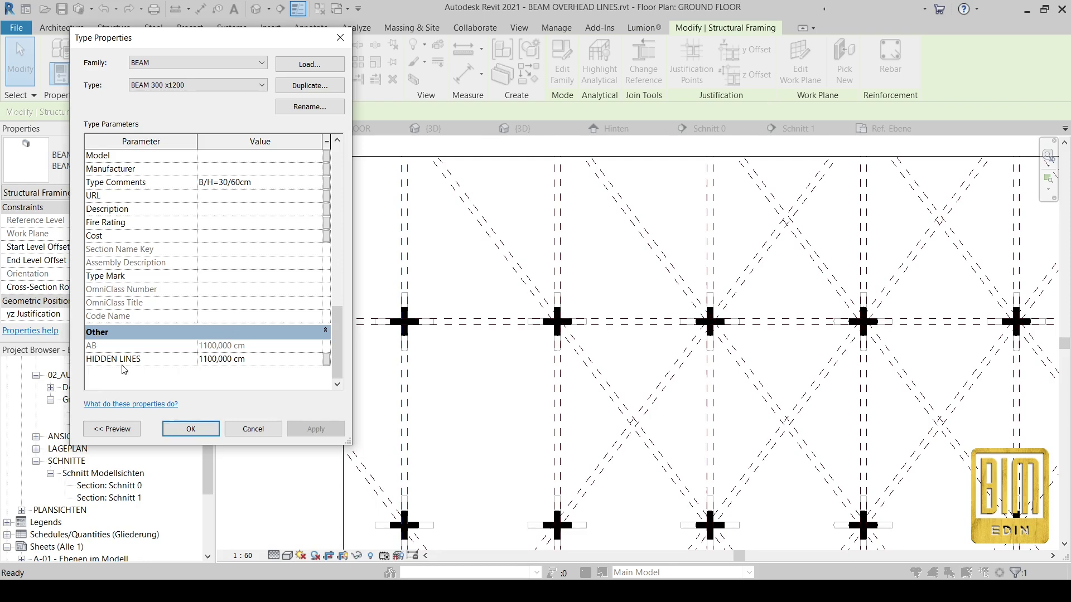
pyautogui.click(283, 361)
pyautogui.write('300')
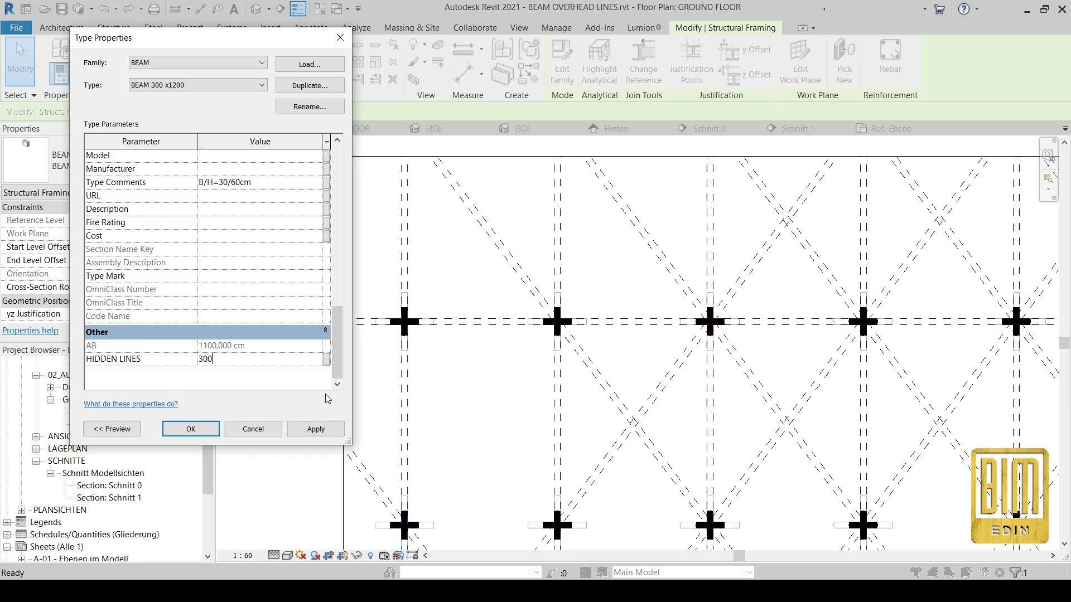
pyautogui.click(317, 430)
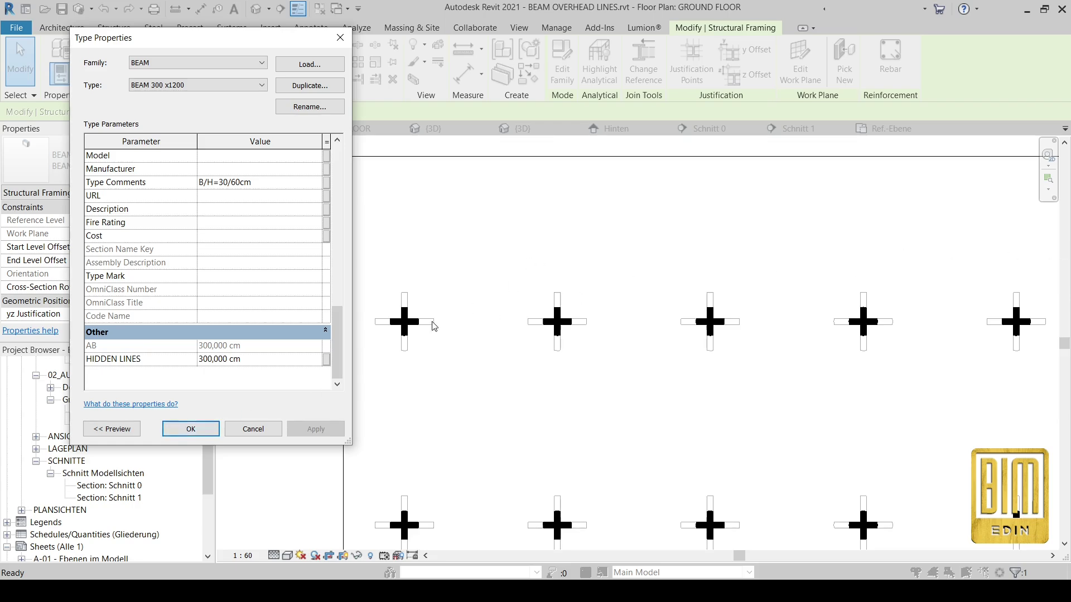
# - Close the beam's type properties and open section Schnitt 1 to examine the horizontal line 120 cm above the ground floor
pyautogui.click(190, 429)
pyautogui.scroll(-2, 454, 218)
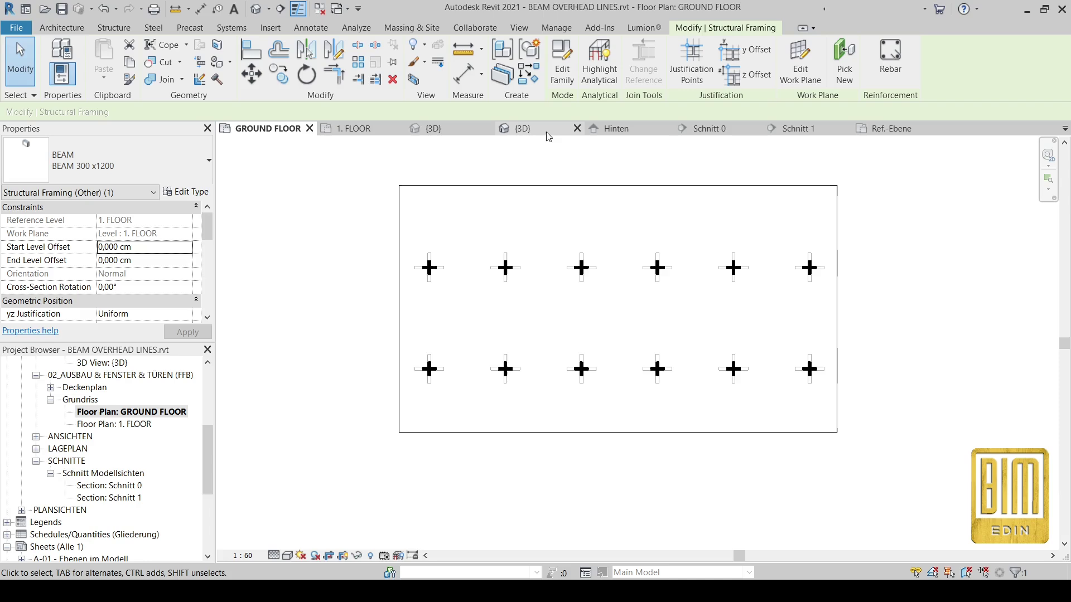
pyautogui.doubleClick(123, 496)
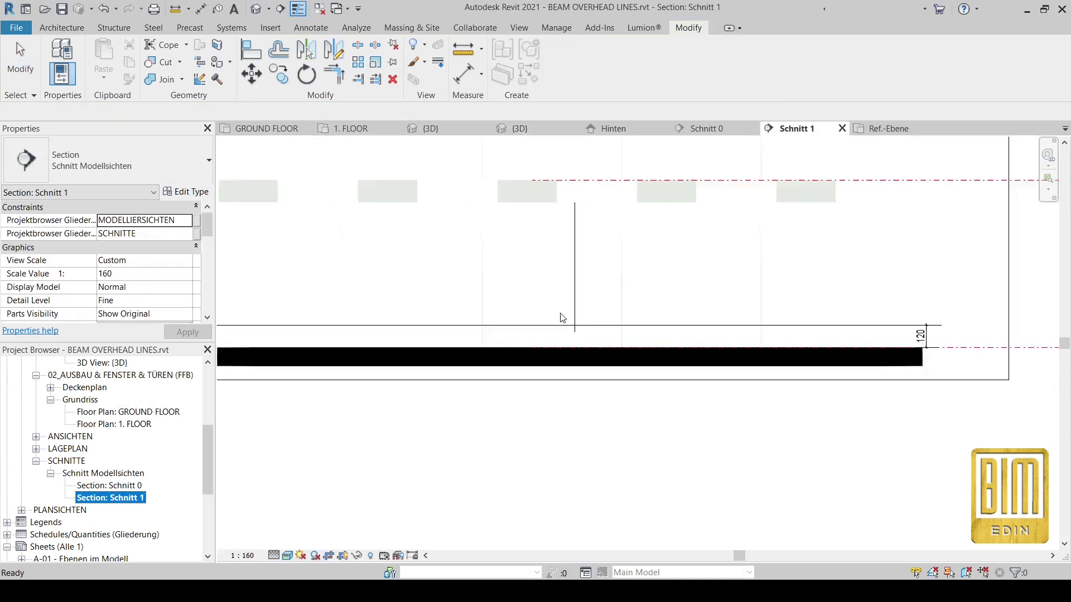
pyautogui.scroll(5, 797, 329)
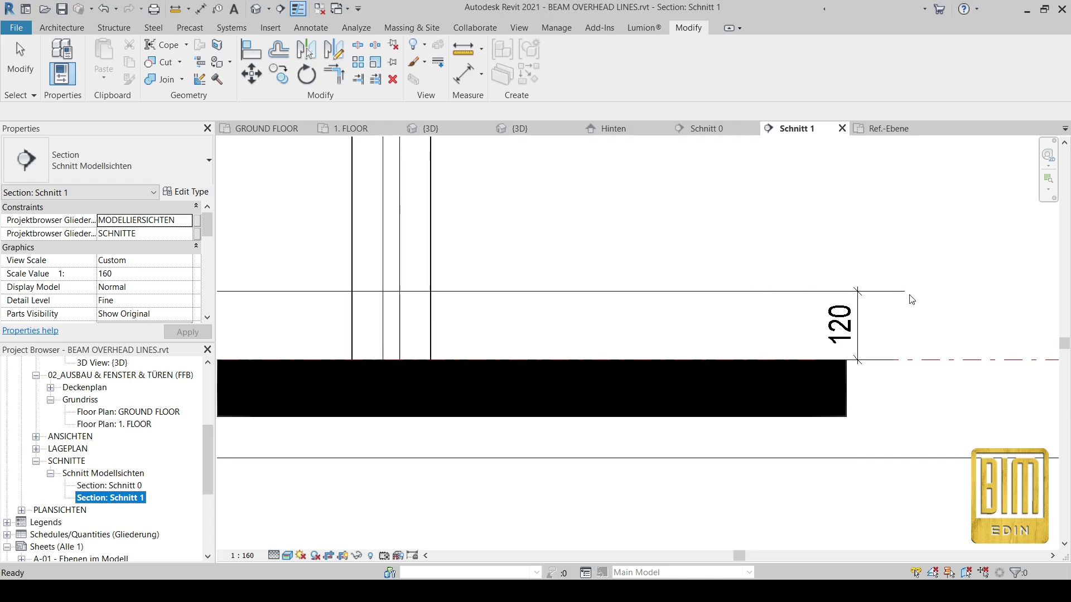
pyautogui.scroll(-1, 912, 300)
pyautogui.scroll(-2, 898, 335)
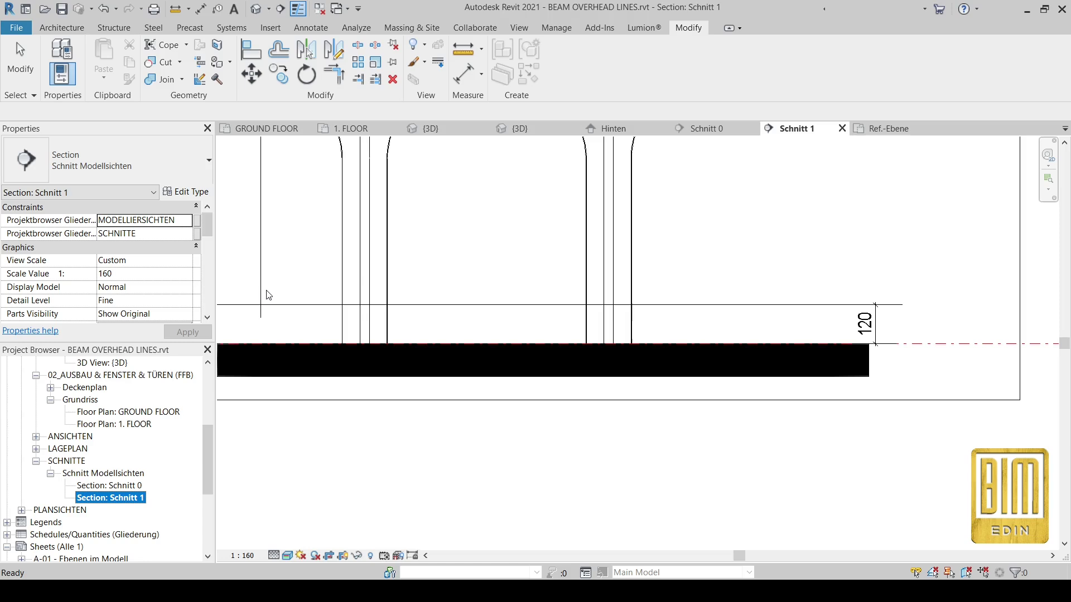
# - Extend the vertical detail line's upper end to the 1. FLOOR level and set its length to 300 cm
pyautogui.click(389, 294)
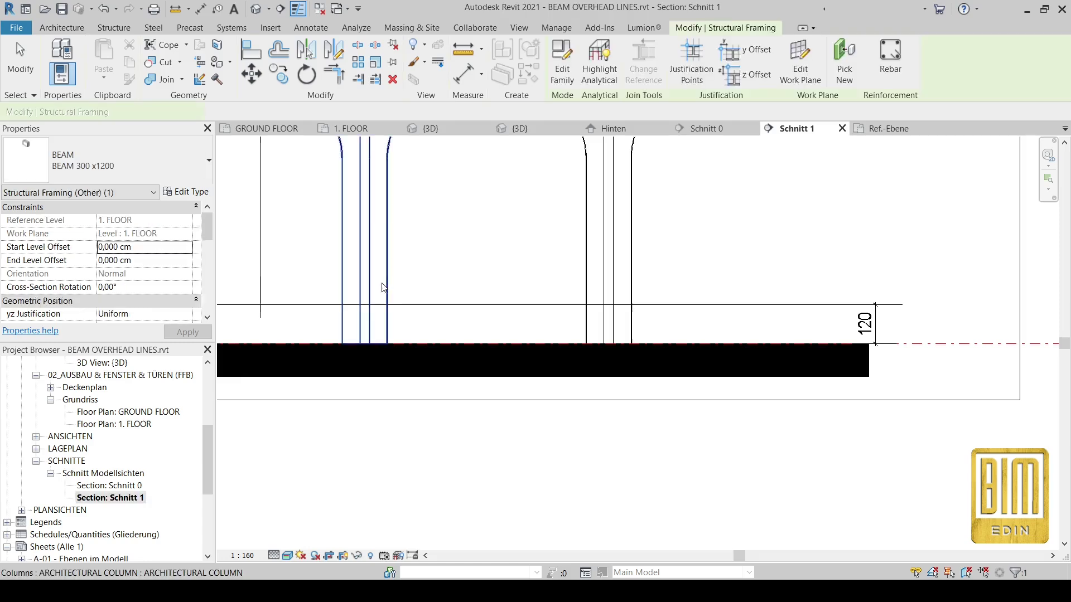
pyautogui.click(260, 271)
pyautogui.moveTo(278, 277); pyautogui.dragTo(440, 394, button='middle')
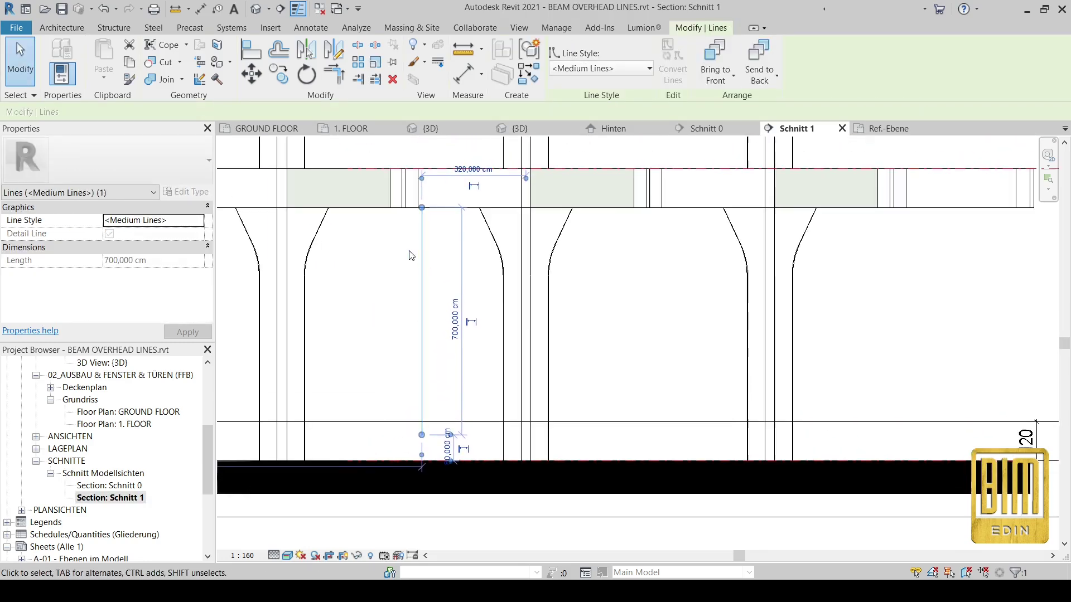
pyautogui.moveTo(422, 208)
pyautogui.mouseDown()
pyautogui.moveTo(424, 167)
pyautogui.moveTo(427, 226)
pyautogui.mouseUp()
pyautogui.click(455, 302)
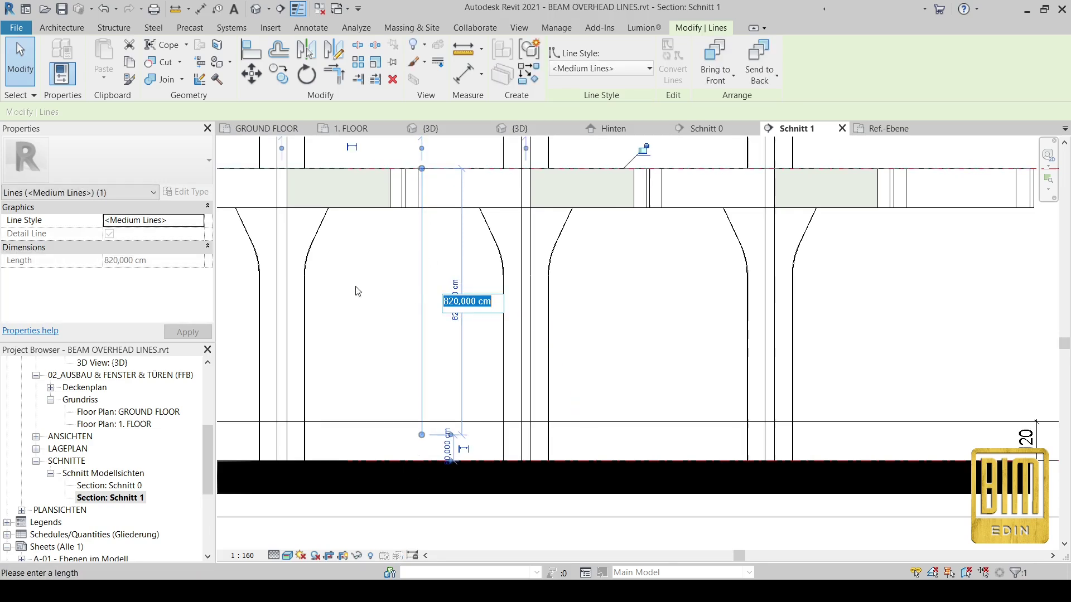
pyautogui.write('300')
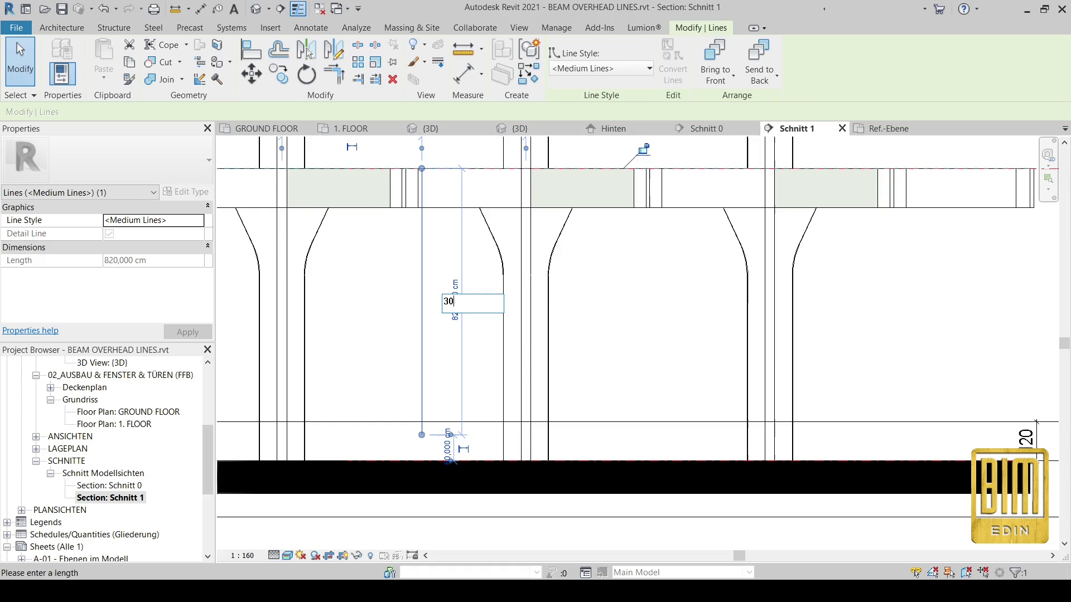
pyautogui.press('Return')
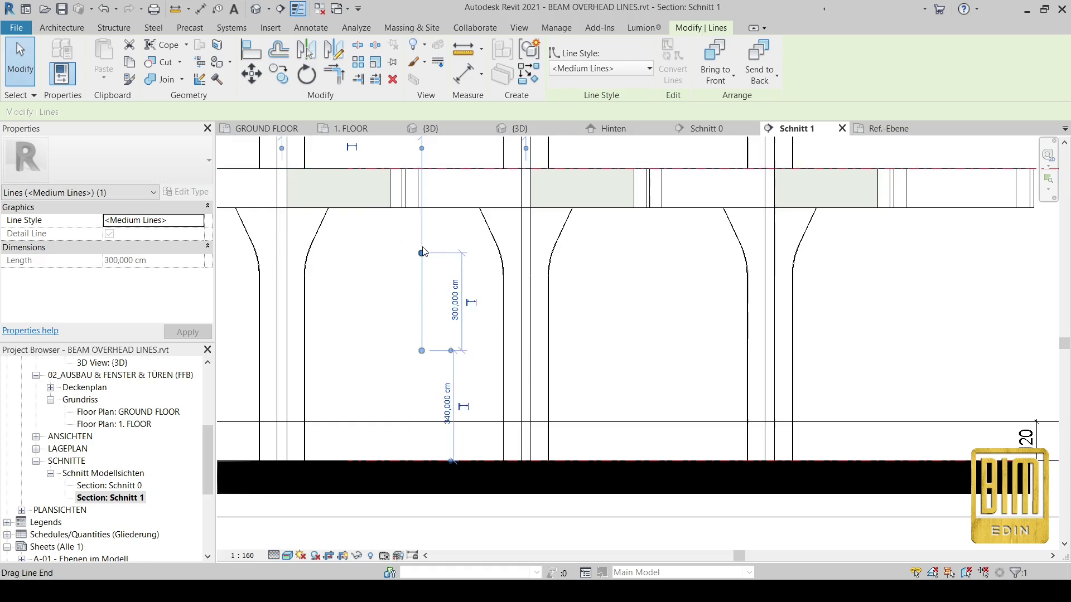
# - Snap the detail line's upper end to the 1. FLOOR level again, reset its length to 300 cm and remove the violated constraints
pyautogui.moveTo(422, 253); pyautogui.dragTo(423, 169)
pyautogui.click(422, 169)
pyautogui.press('Escape')
pyautogui.press('Escape')
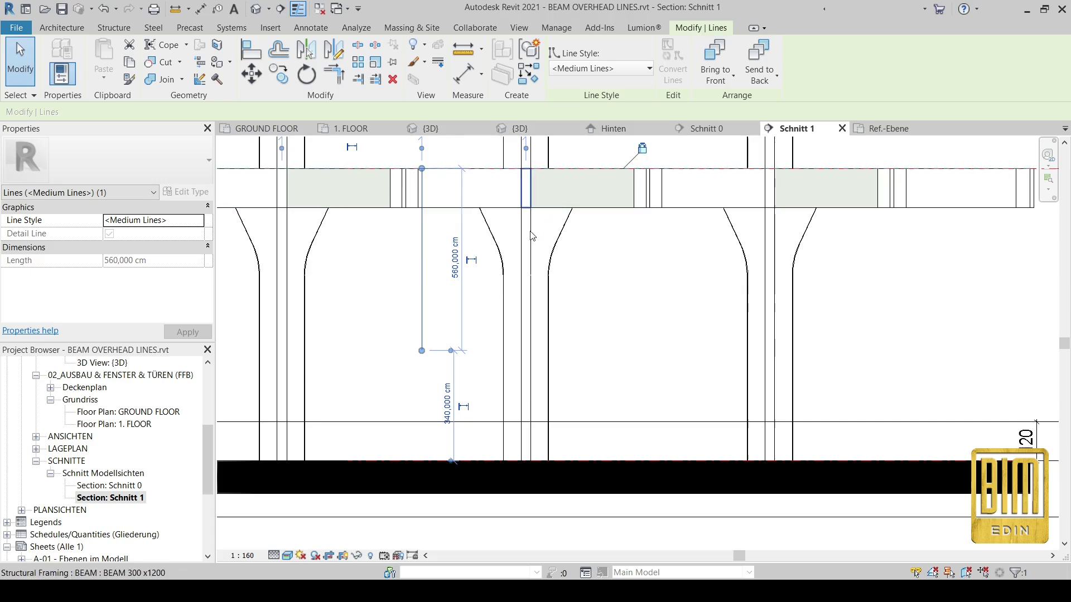
pyautogui.click(447, 253)
pyautogui.write('300')
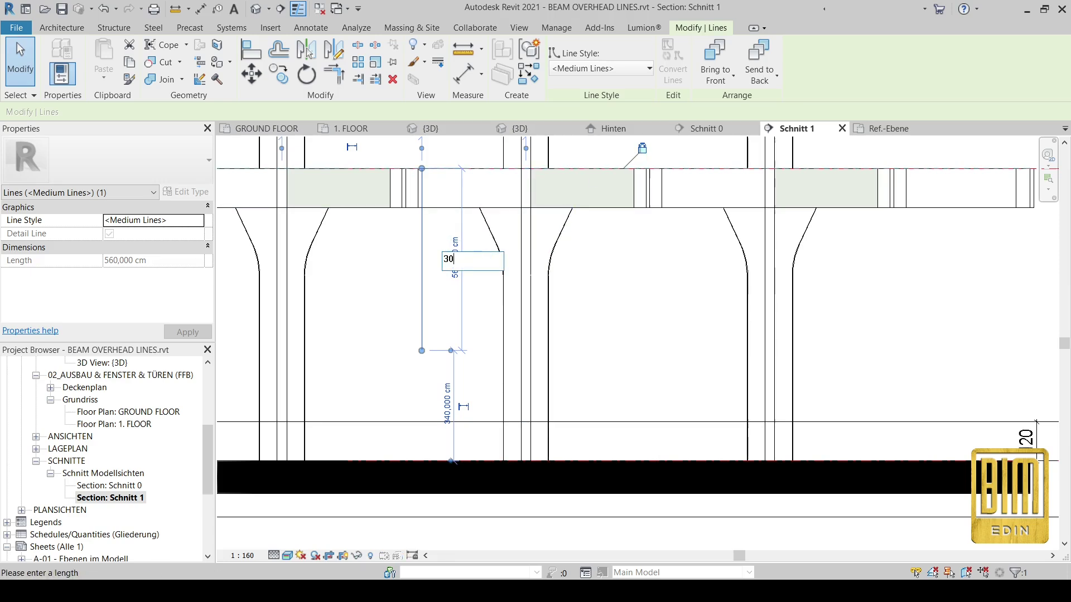
pyautogui.press('Return')
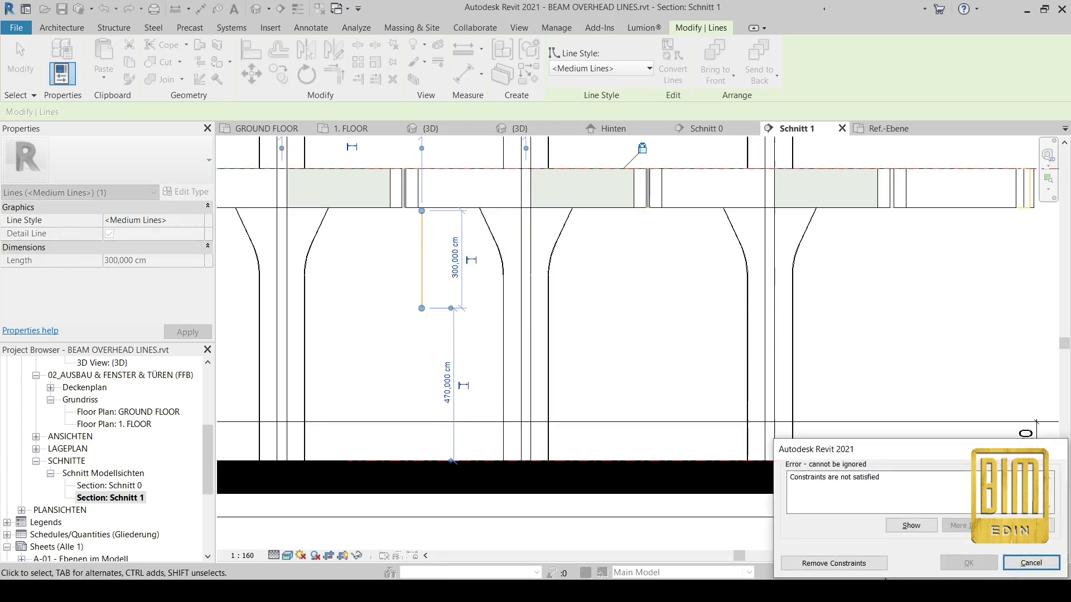
pyautogui.click(834, 563)
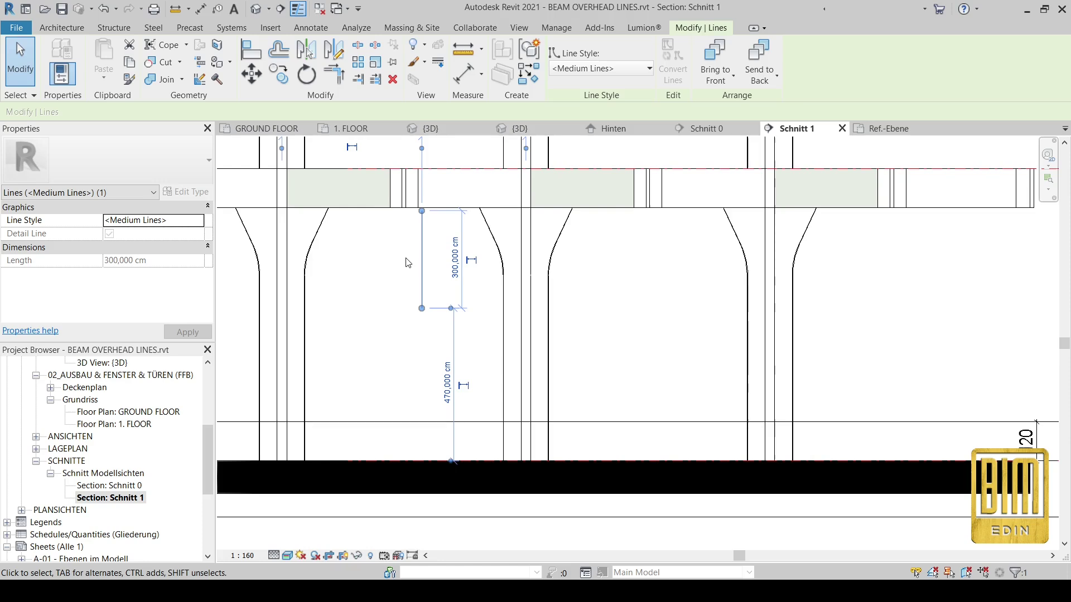
# - From the 3D view, set the HIDDEN LINES parameter of the BEAM 300 x1200 type to 900 cm and return to the GROUND FLOOR plan
pyautogui.doubleClick(135, 414)
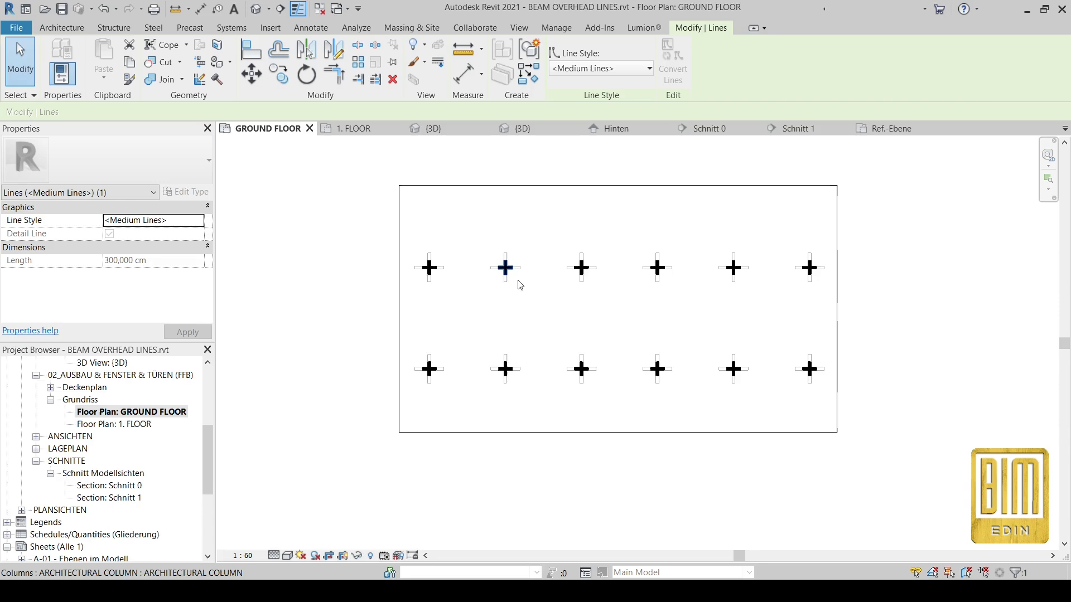
pyautogui.click(256, 8)
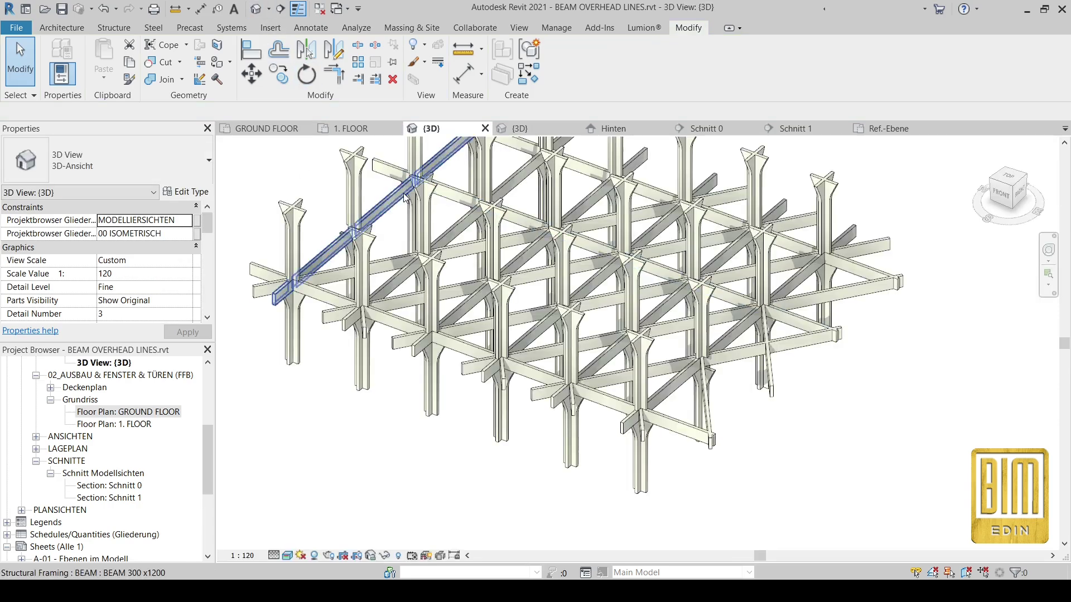
pyautogui.click(393, 206)
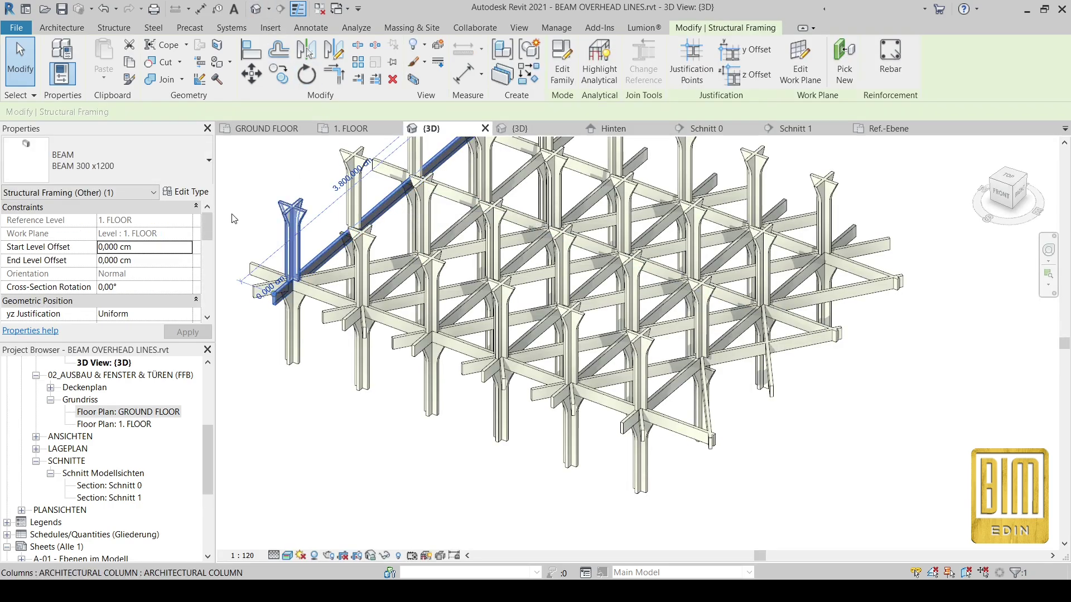
pyautogui.click(186, 192)
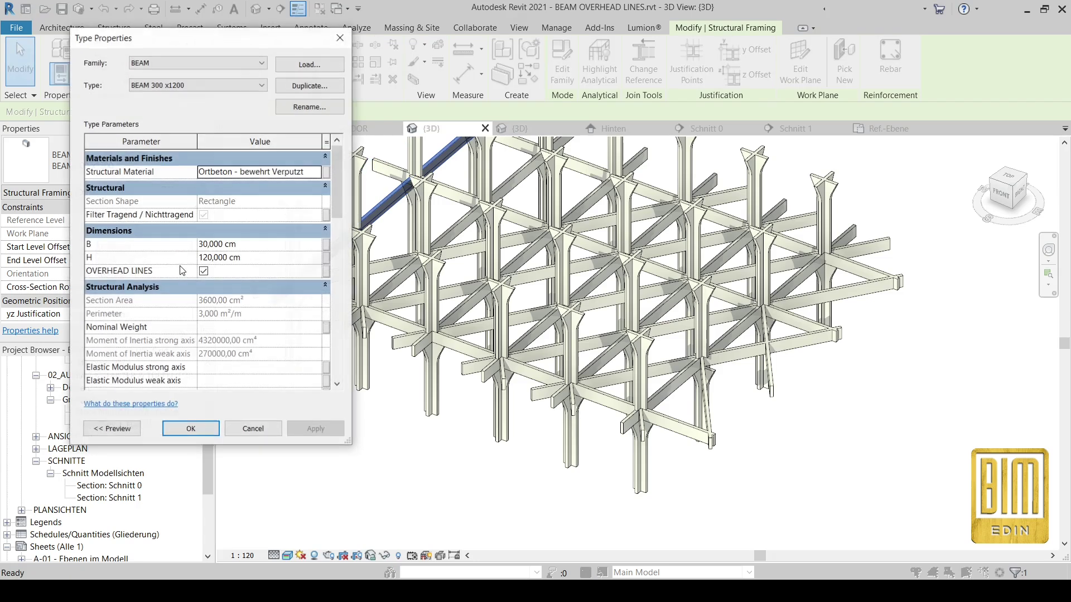
pyautogui.scroll(-5, 226, 348)
pyautogui.scroll(-3, 226, 347)
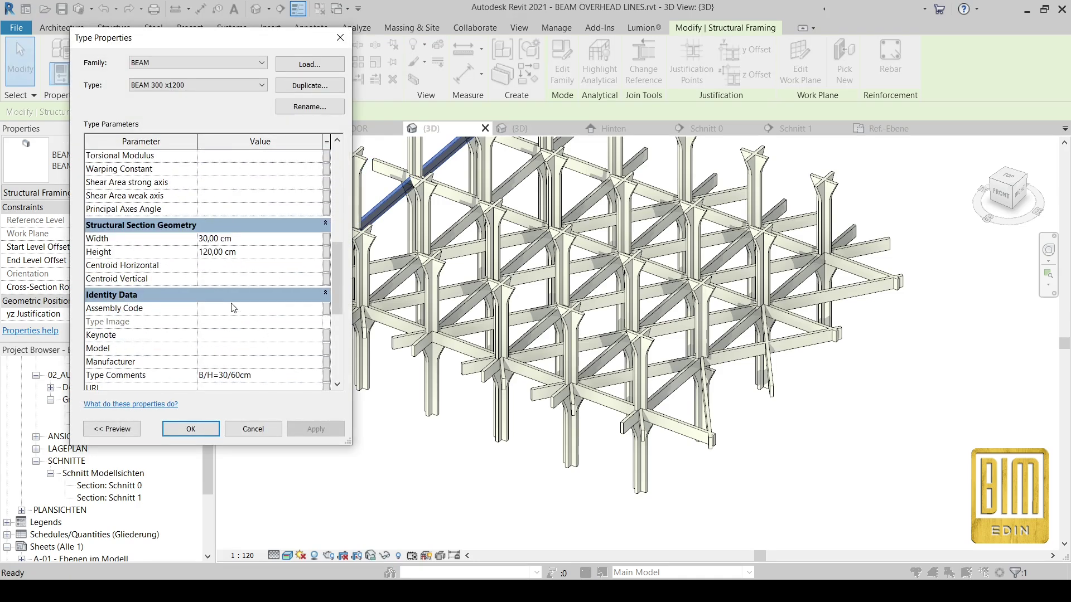
pyautogui.scroll(-5, 232, 306)
pyautogui.click(265, 360)
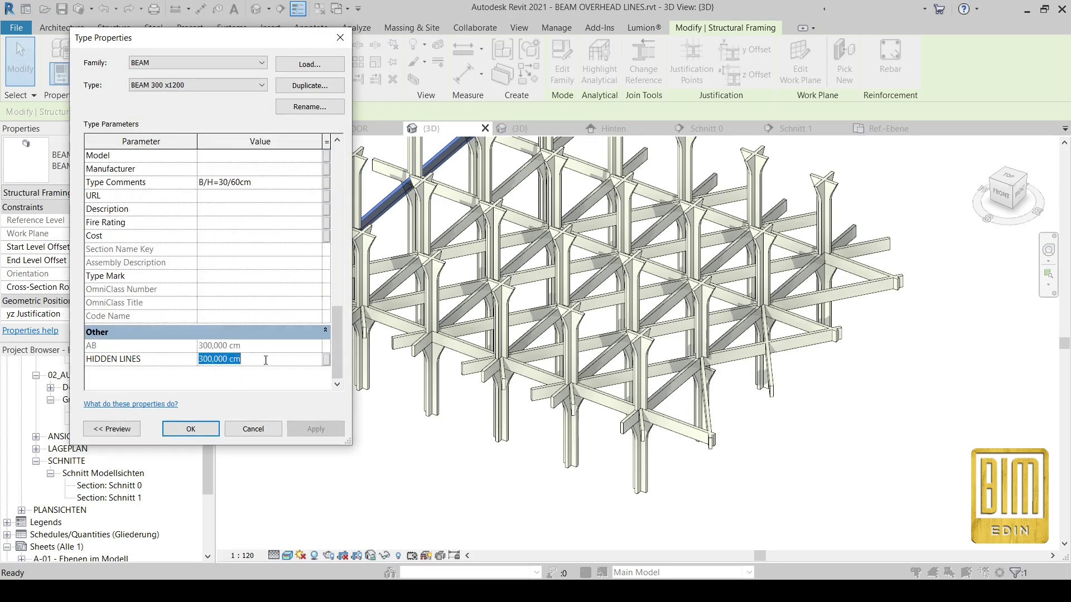
pyautogui.write('900')
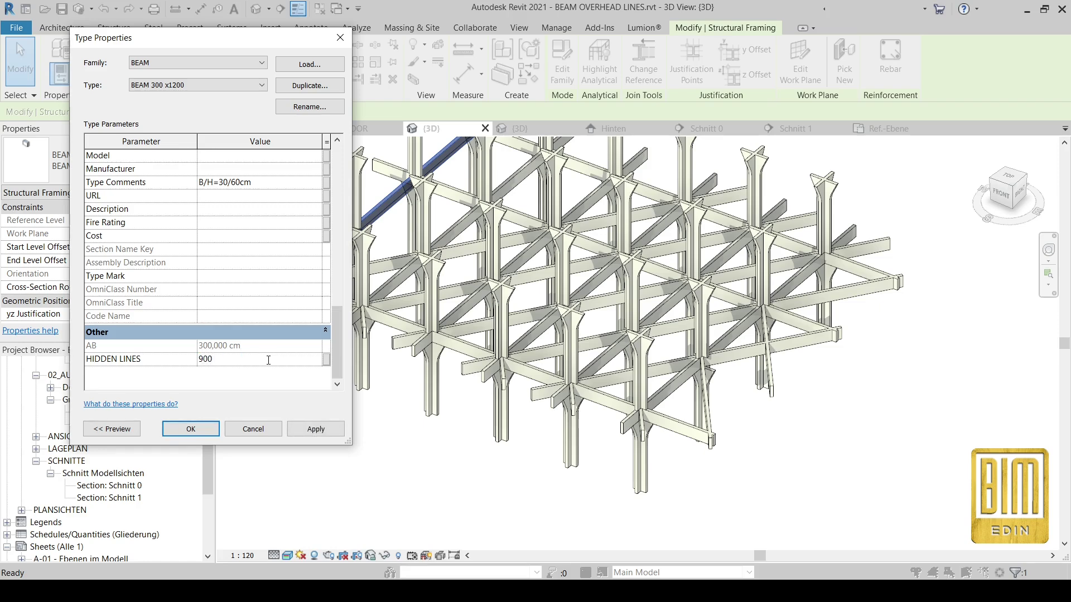
pyautogui.press('Return')
pyautogui.click(213, 432)
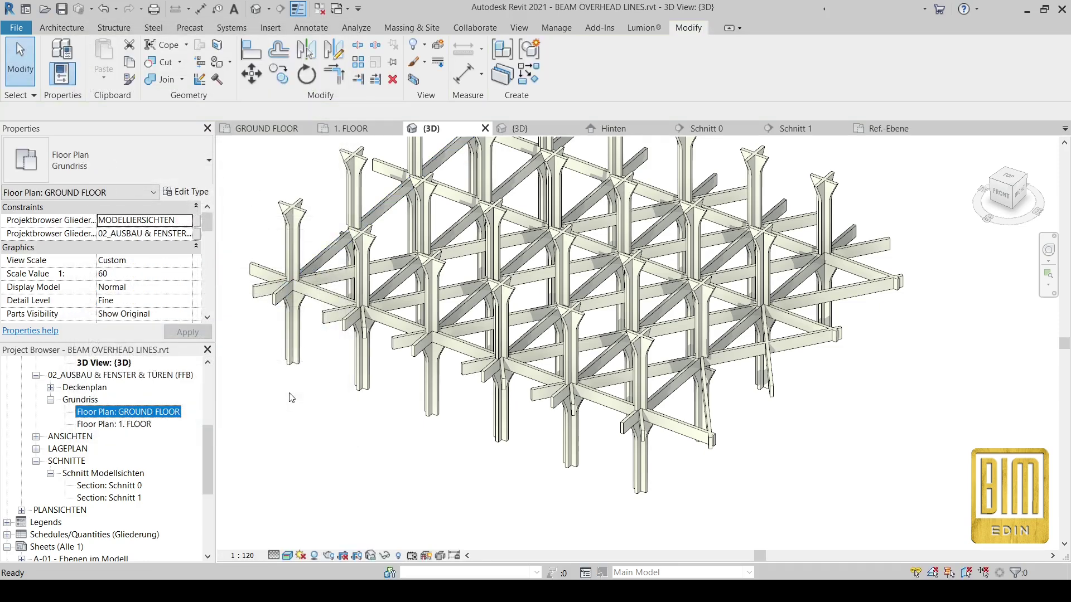
pyautogui.click(266, 128)
pyautogui.scroll(3, 436, 320)
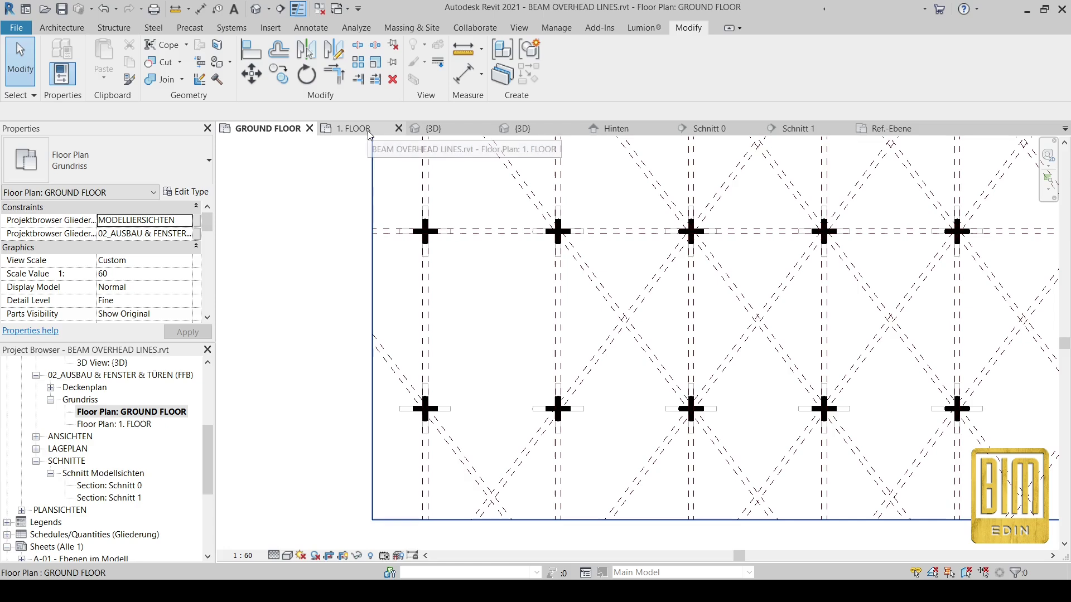
# - In section Schnitt 1, lengthen the vertical detail line downward past the 120 cm horizontal line, to about 690 cm long
pyautogui.click(799, 131)
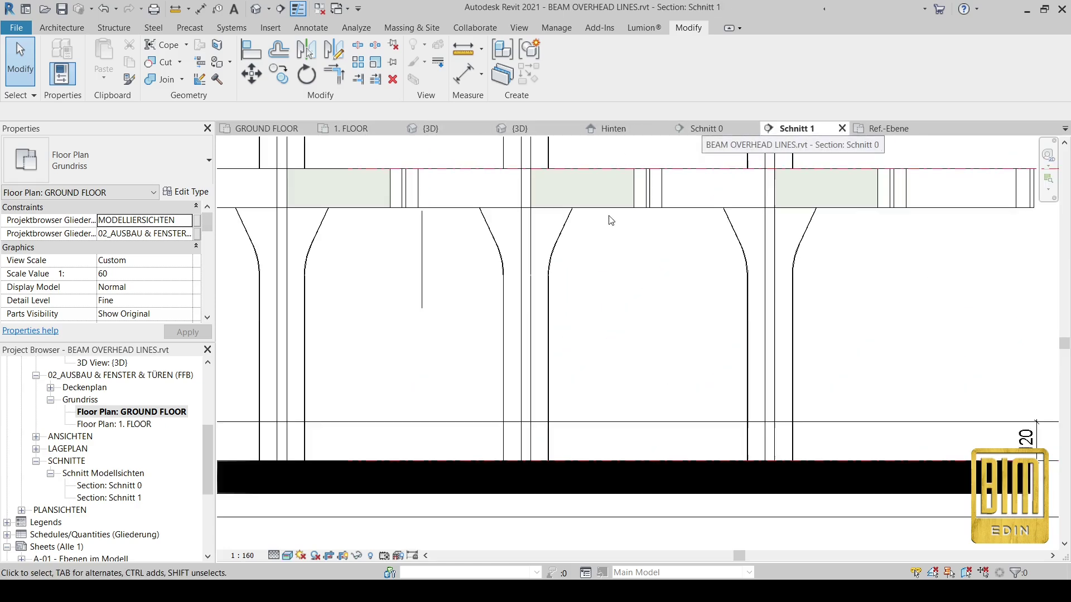
pyautogui.scroll(-3, 593, 256)
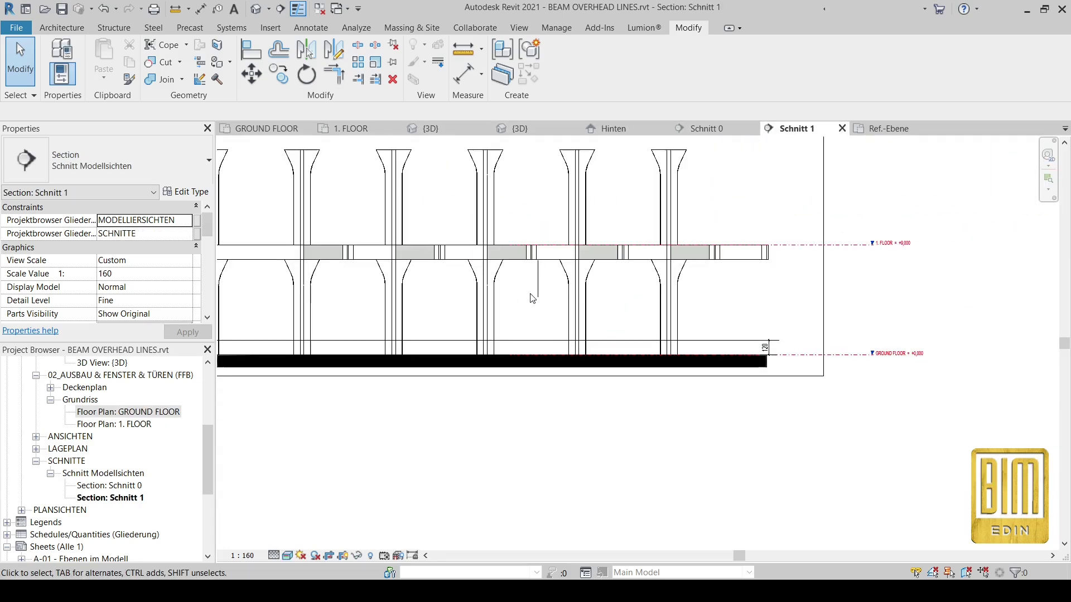
pyautogui.scroll(3, 533, 299)
pyautogui.click(542, 279)
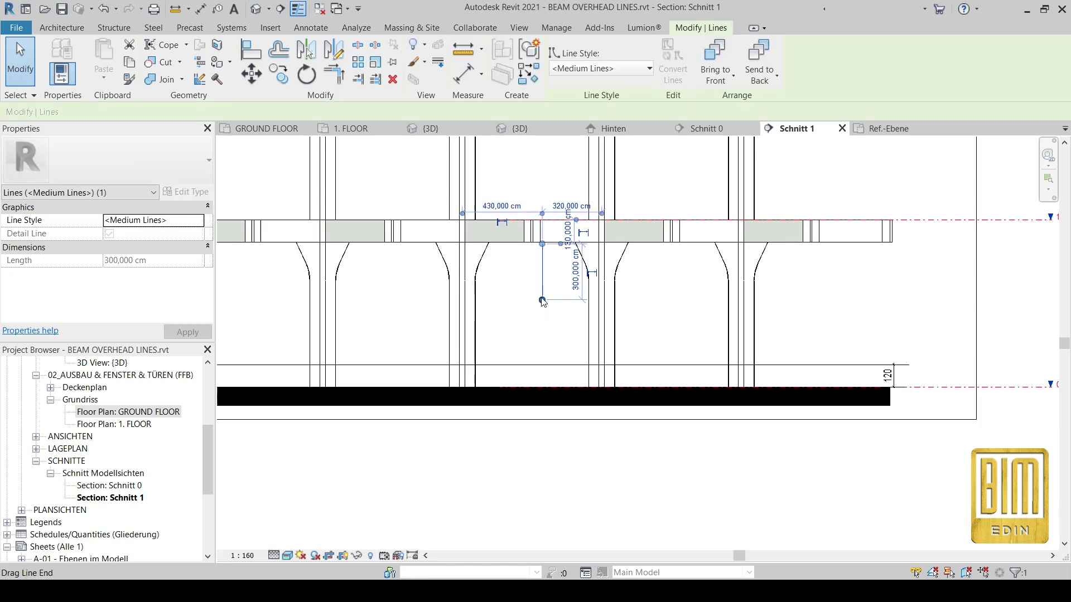
pyautogui.moveTo(543, 301); pyautogui.dragTo(542, 371)
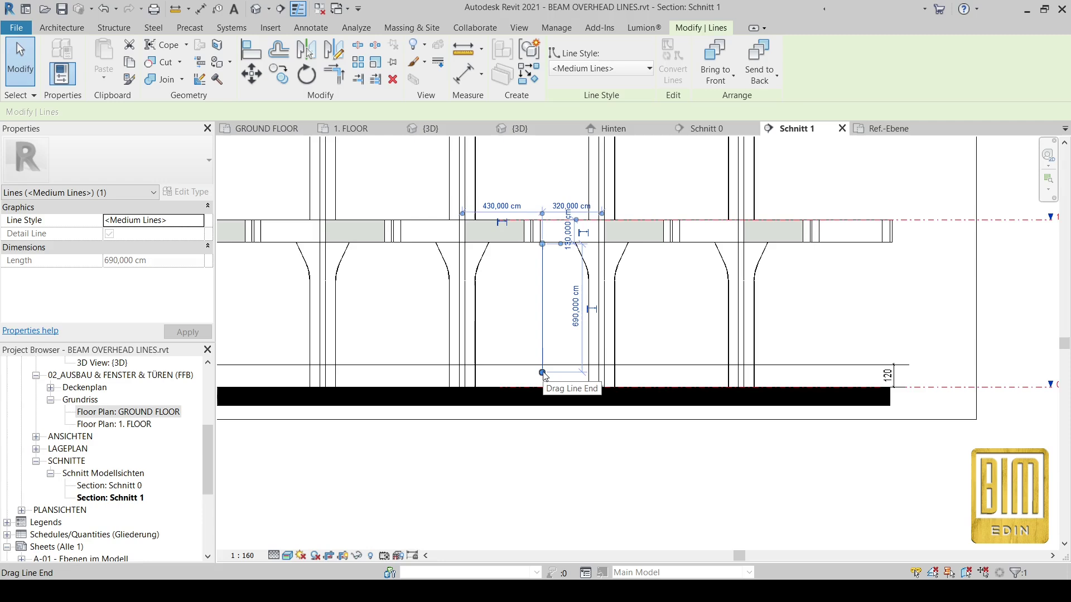
# - Stretch the detail line's lower end far below the ground floor slab, to a length of about 2100 cm
pyautogui.moveTo(542, 372); pyautogui.dragTo(543, 503)
pyautogui.moveTo(543, 502); pyautogui.dragTo(549, 327, button='middle')
pyautogui.scroll(-1, 549, 327)
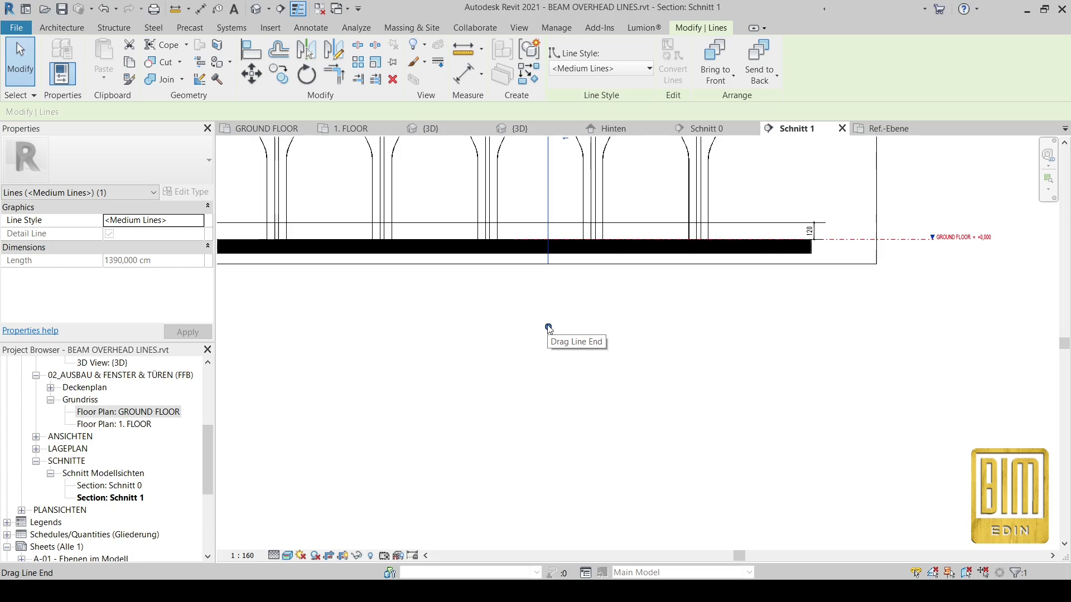
pyautogui.scroll(-2, 548, 329)
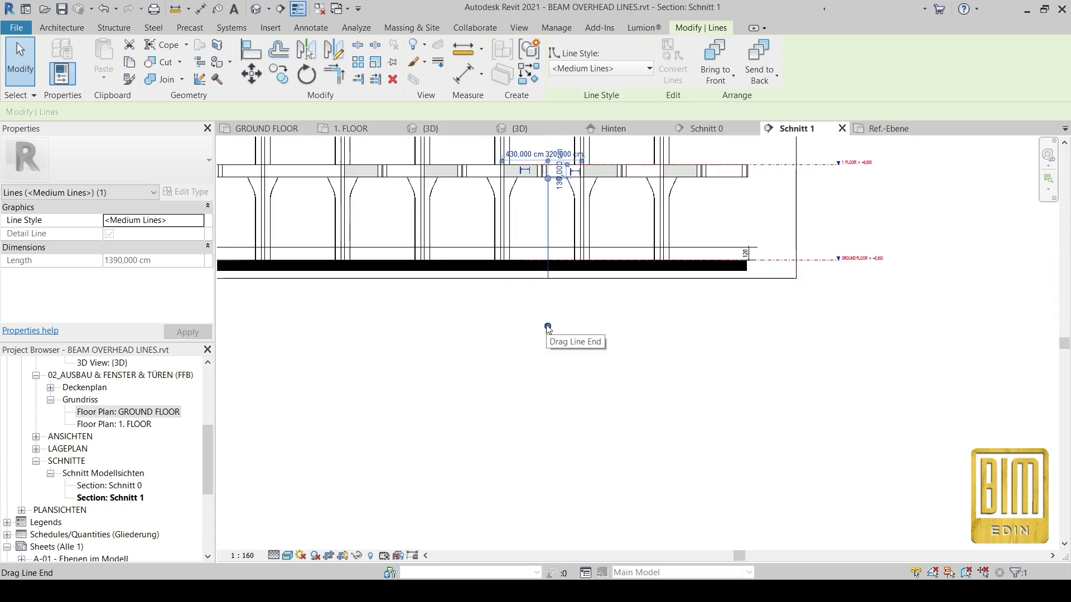
pyautogui.moveTo(548, 329); pyautogui.dragTo(548, 400)
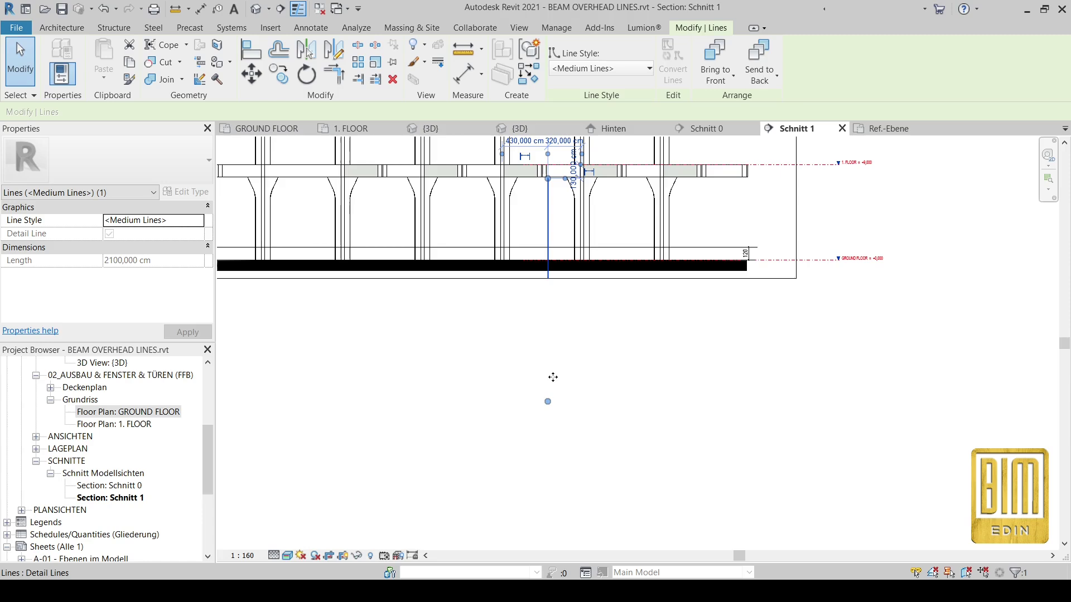
# - Shorten the detail line to about 650 cm by bringing its lower end up to the 120 cm horizontal line
pyautogui.moveTo(548, 401); pyautogui.dragTo(551, 255)
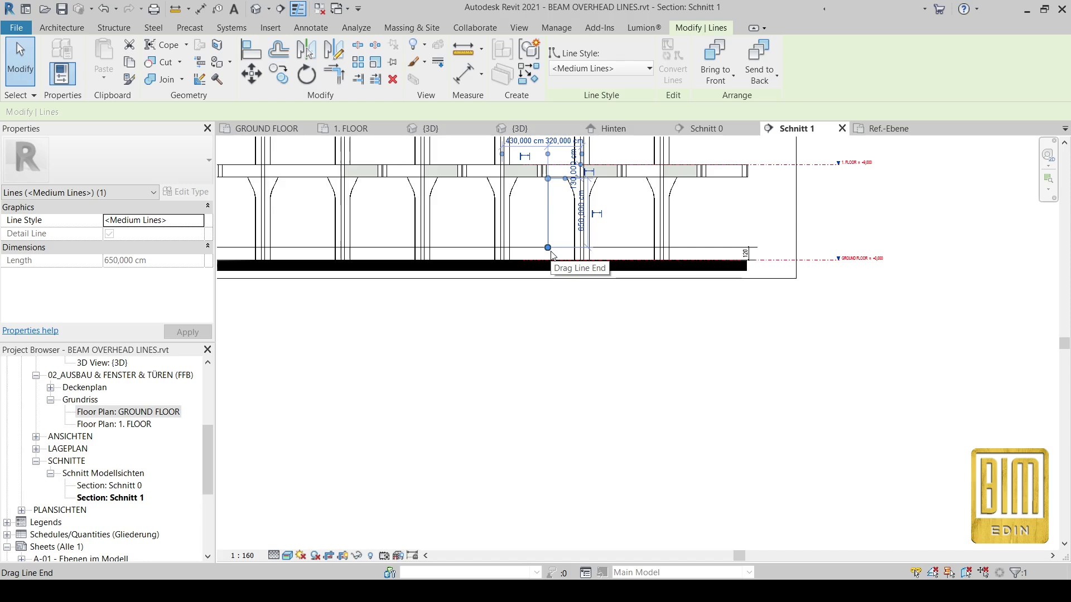
pyautogui.scroll(4, 551, 255)
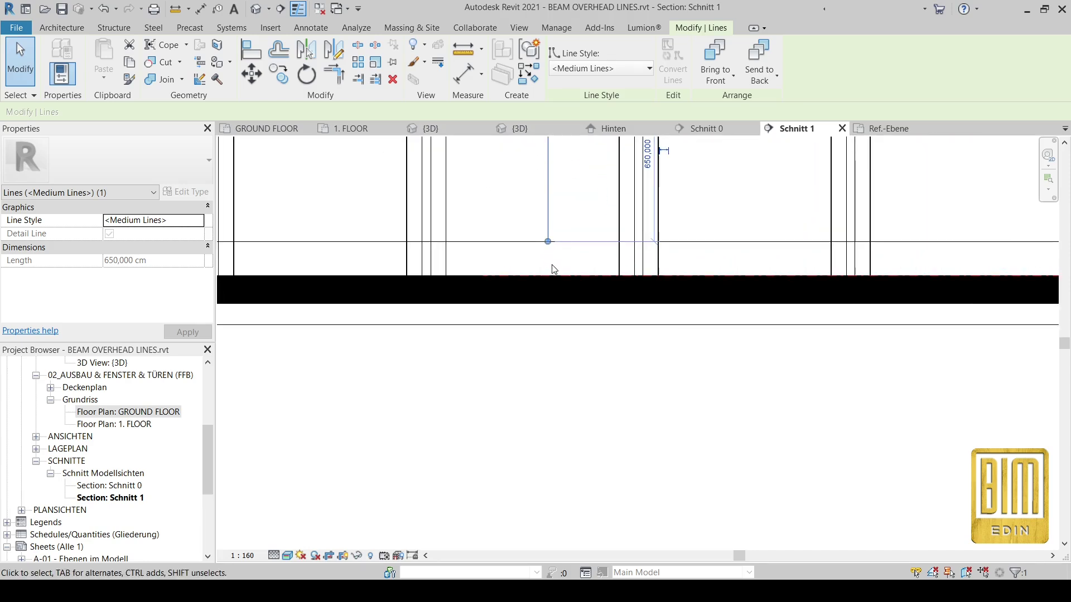
pyautogui.scroll(-4, 552, 264)
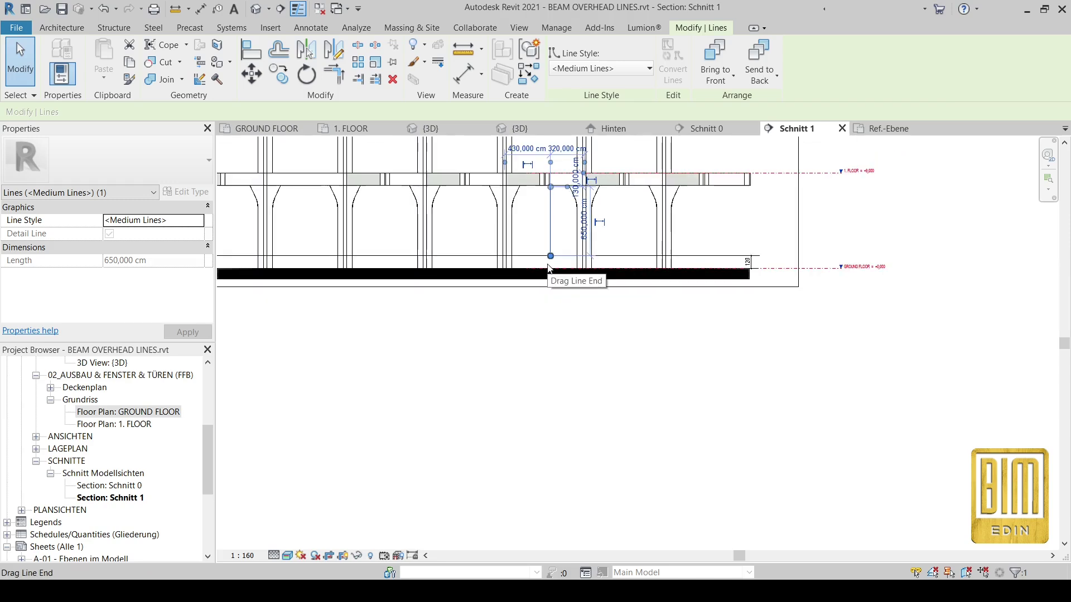
pyautogui.scroll(4, 540, 237)
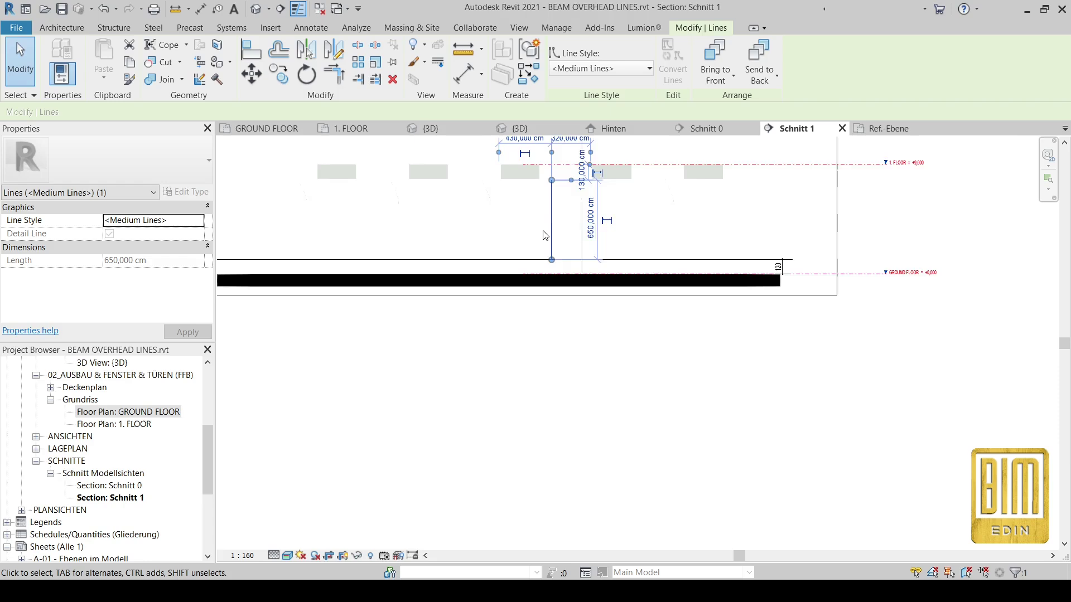
pyautogui.moveTo(541, 230); pyautogui.dragTo(546, 296, button='middle')
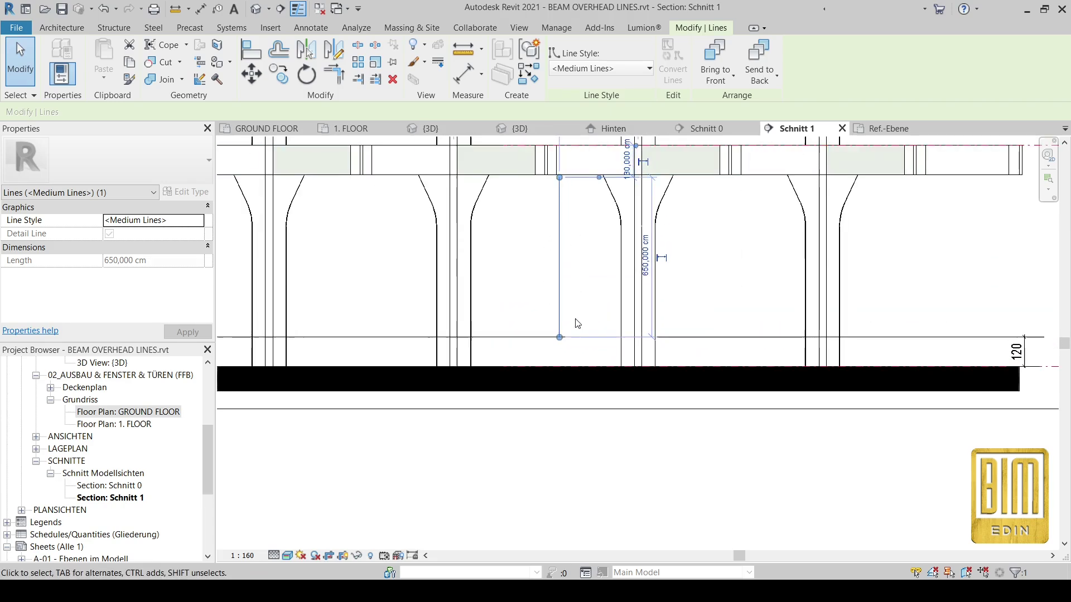
pyautogui.scroll(-1, 563, 346)
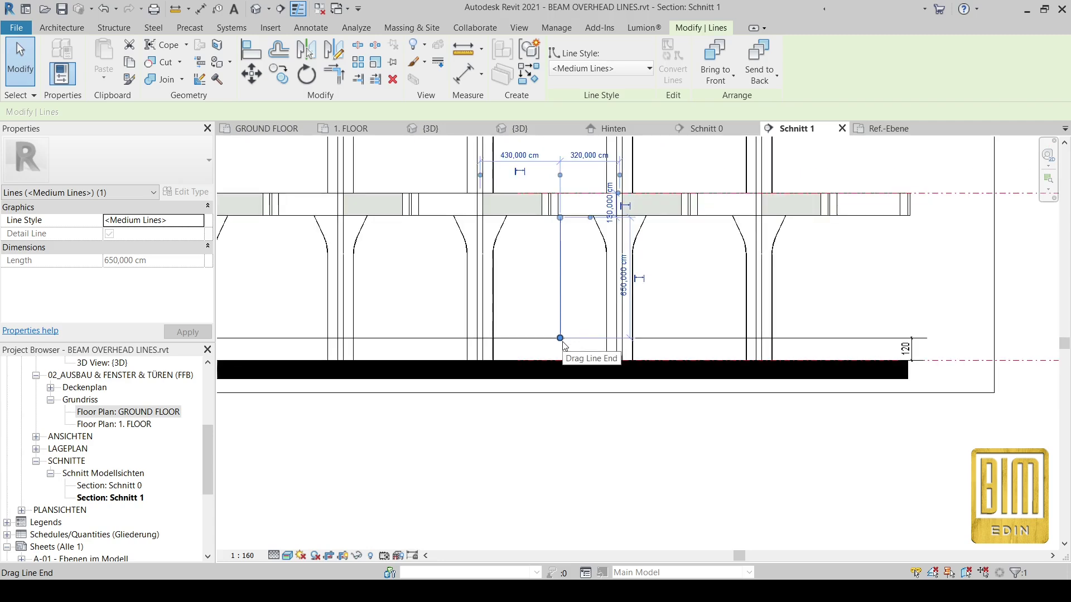
# - Lengthen the detail line to 680 cm by pulling its lower end slightly below the 120 cm horizontal line
pyautogui.scroll(3, 560, 337)
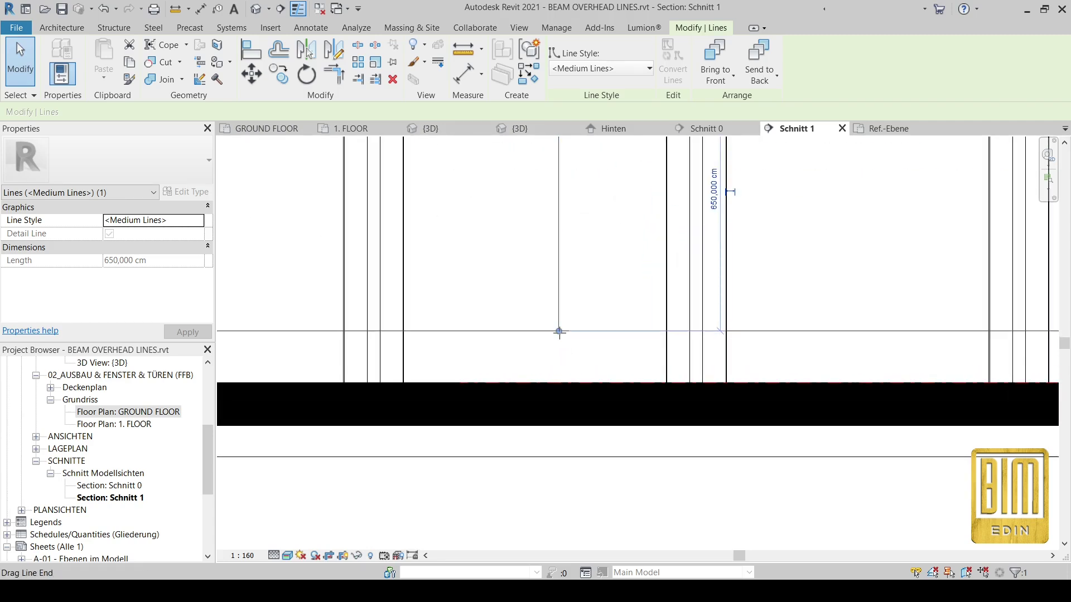
pyautogui.moveTo(559, 331); pyautogui.dragTo(558, 344)
pyautogui.scroll(-1, 559, 347)
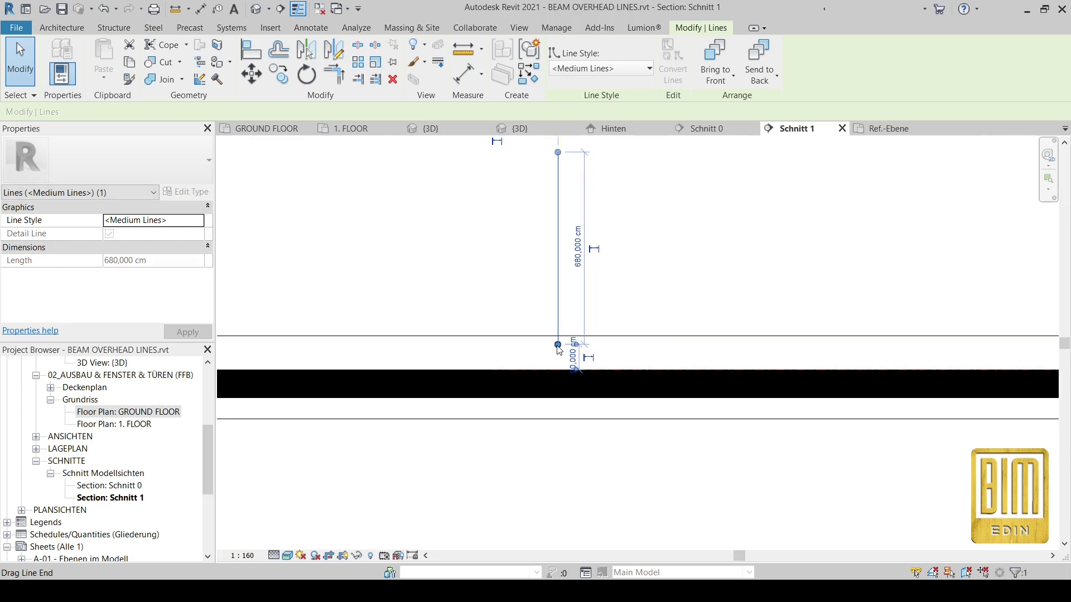
pyautogui.scroll(-1, 559, 349)
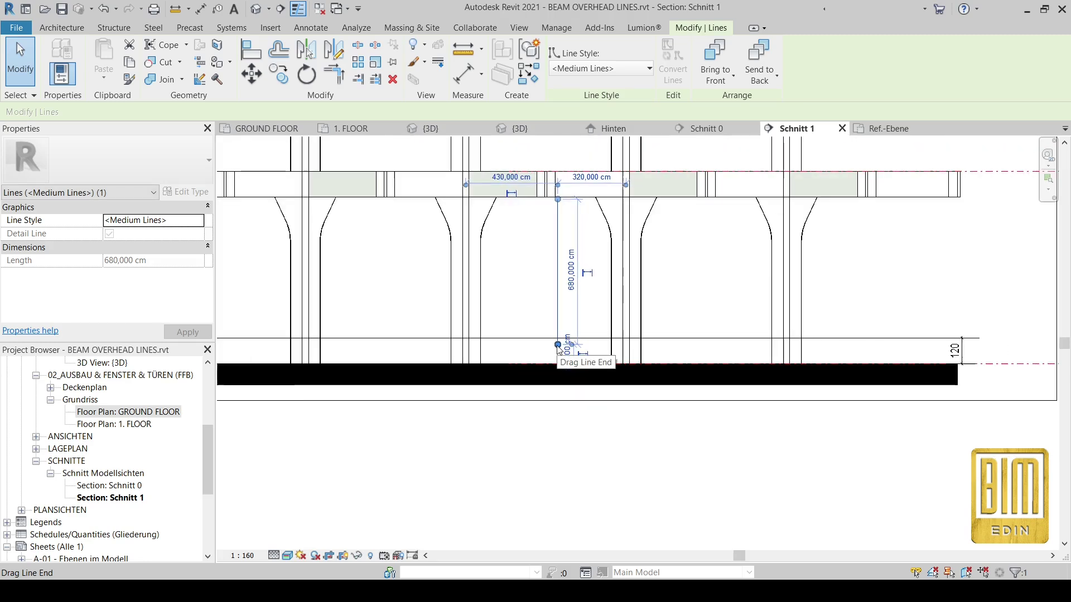
# - Examine the GROUND FLOOR level and its 120 cm cut height in section, and open the 1. FLOOR plan to inspect the beam layout
pyautogui.scroll(-2, 813, 338)
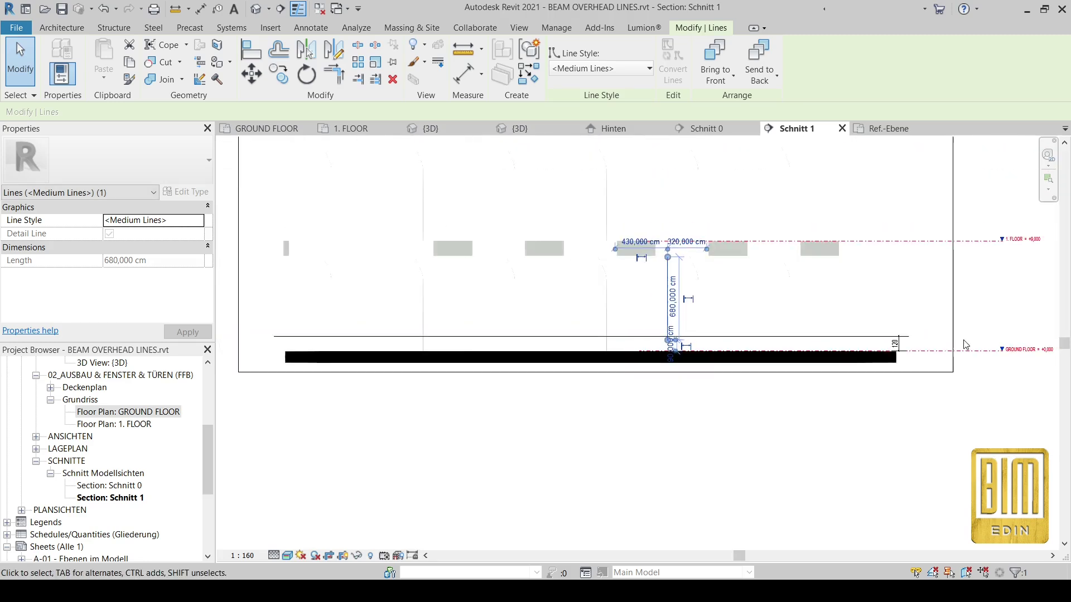
pyautogui.scroll(5, 892, 335)
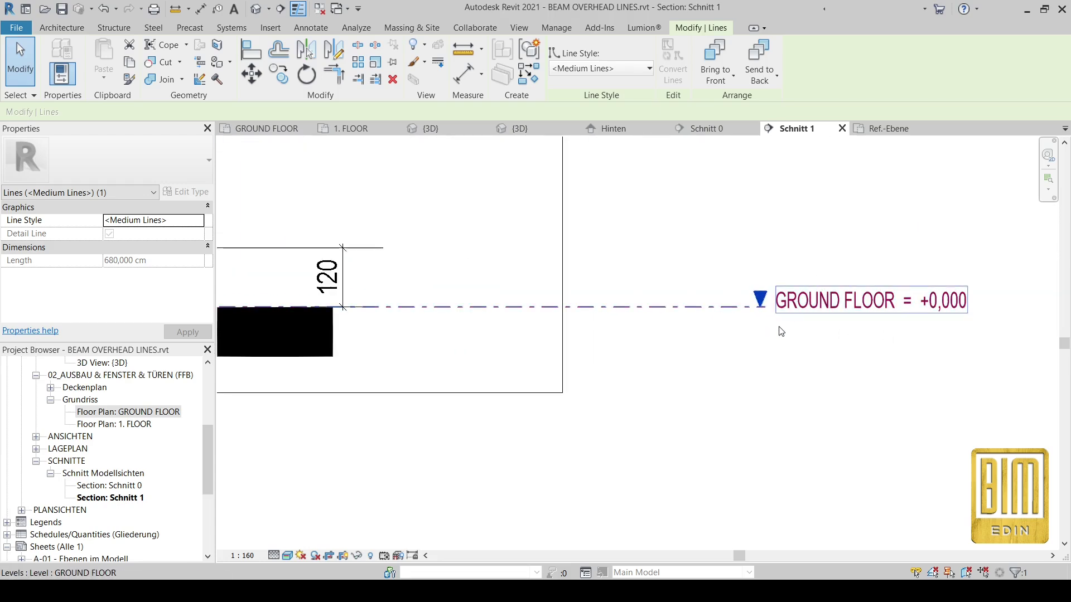
pyautogui.scroll(-4, 794, 294)
pyautogui.scroll(2, 795, 294)
pyautogui.moveTo(814, 256); pyautogui.dragTo(854, 294, button='middle')
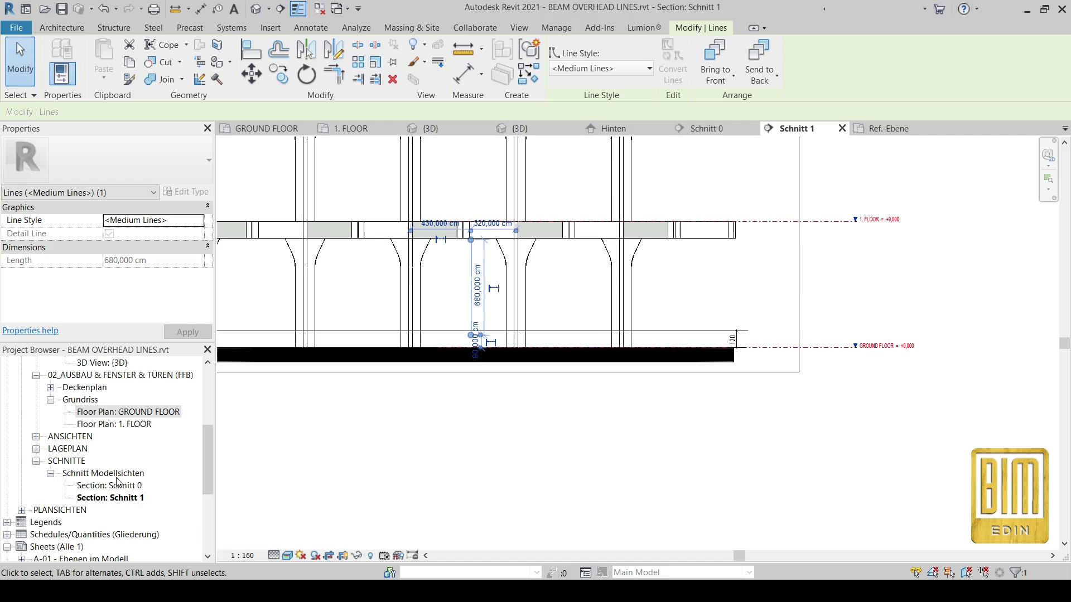
pyautogui.doubleClick(124, 425)
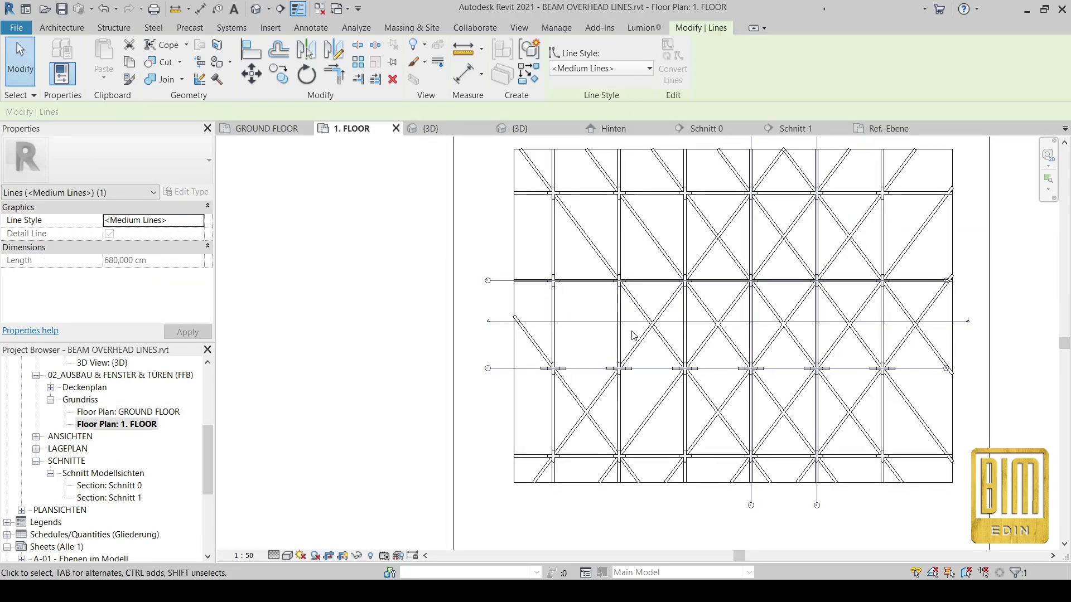
pyautogui.scroll(3, 552, 285)
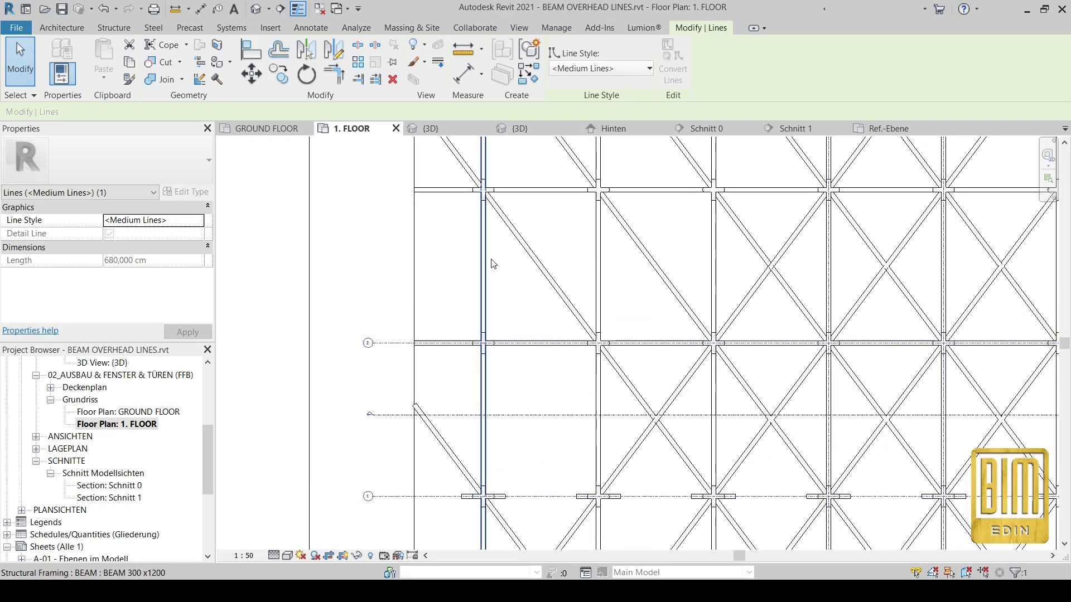
pyautogui.moveTo(491, 263); pyautogui.dragTo(481, 323, button='middle')
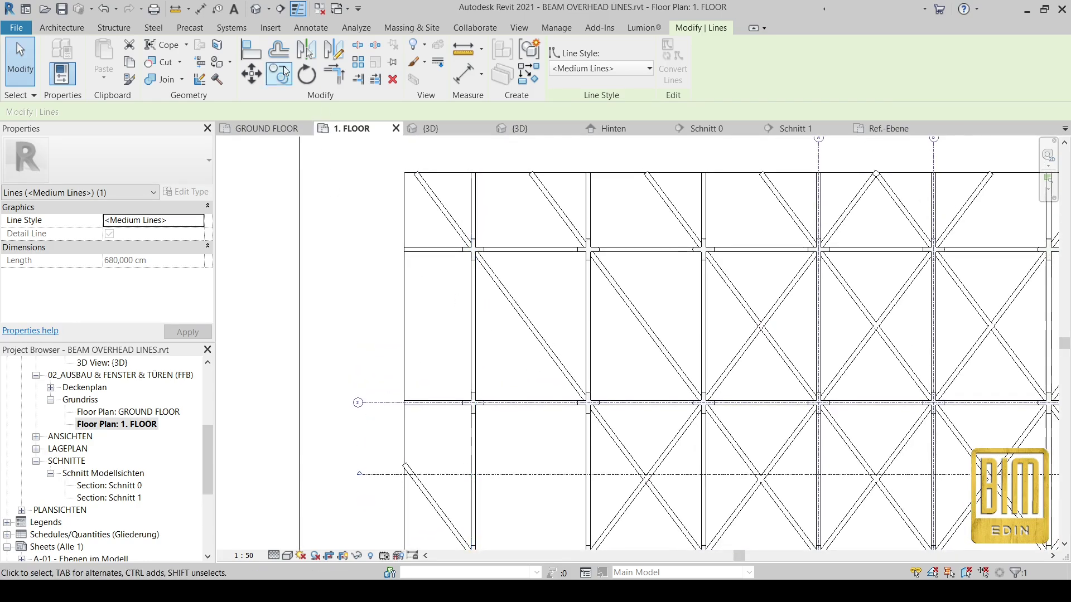
# - Open the default 3D view and inspect the beams and columns of the structural frame from the front corner
pyautogui.click(256, 8)
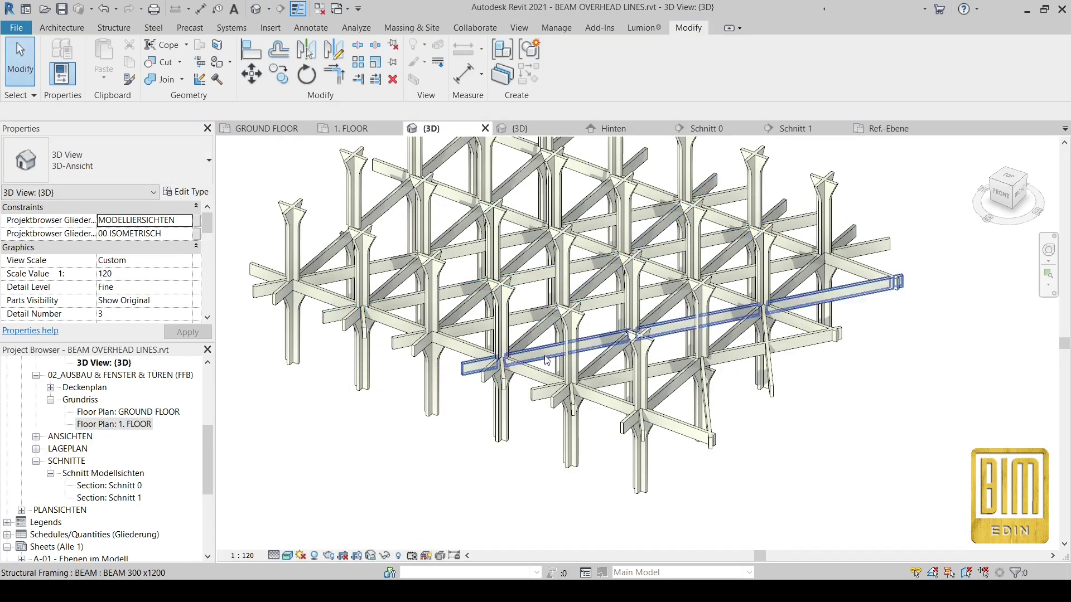
pyautogui.scroll(2, 721, 449)
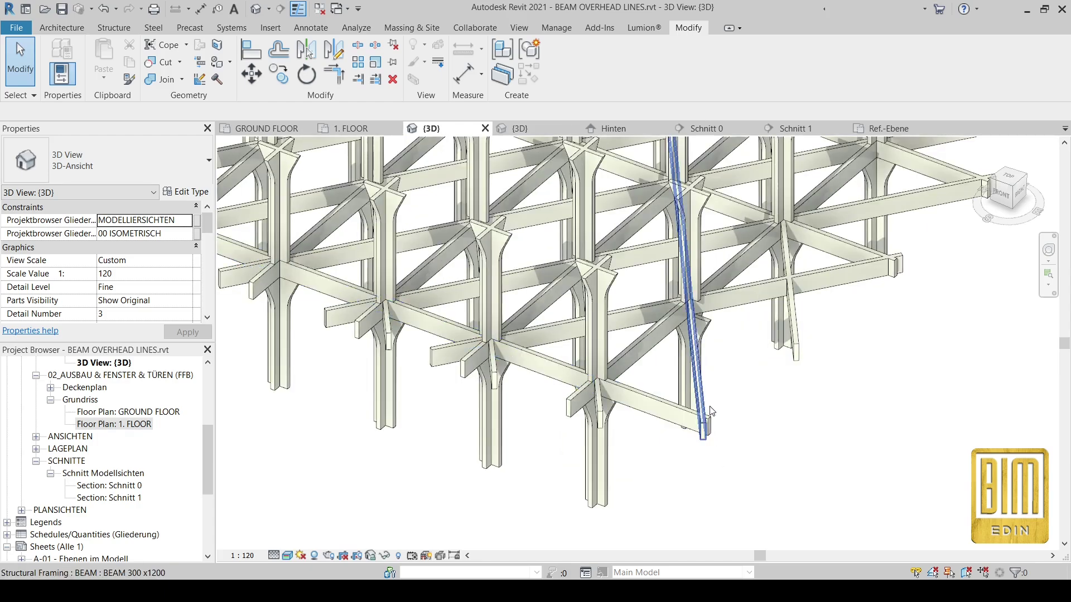
pyautogui.scroll(-3, 680, 459)
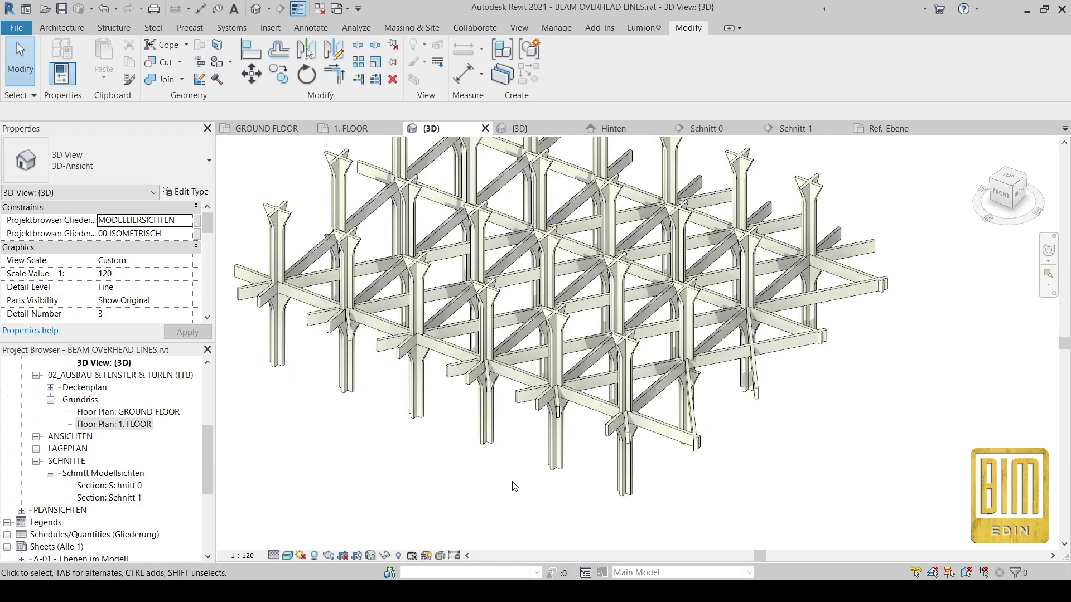
pyautogui.moveTo(447, 488)
pyautogui.keyDown('shift'); pyautogui.mouseDown(button='middle')
pyautogui.moveTo(708, 474)
pyautogui.moveTo(450, 469)
pyautogui.mouseUp(button='middle'); pyautogui.keyUp('shift')
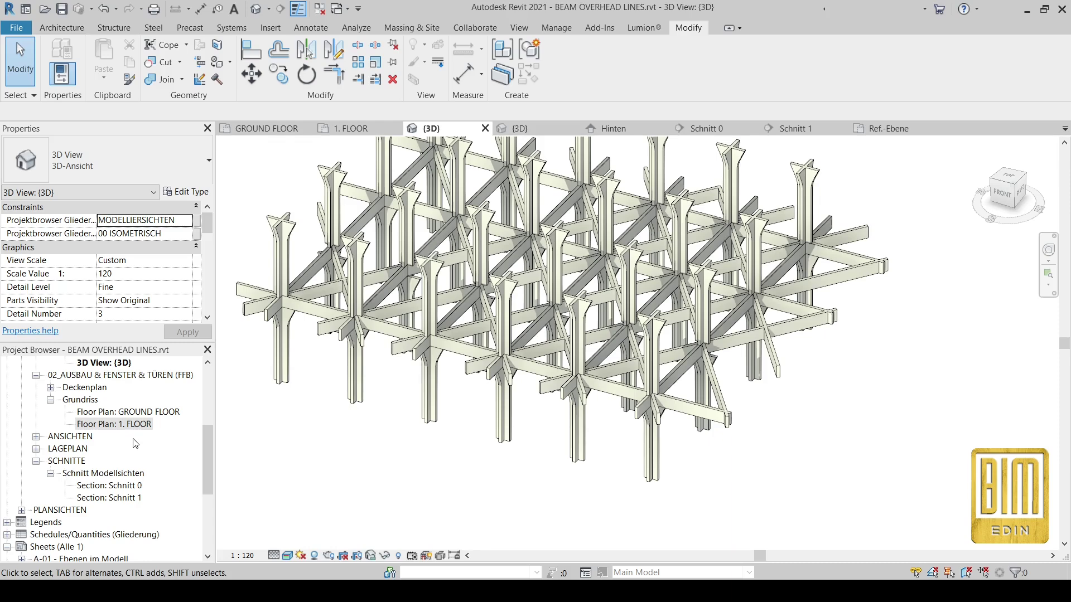
pyautogui.scroll(2, 353, 233)
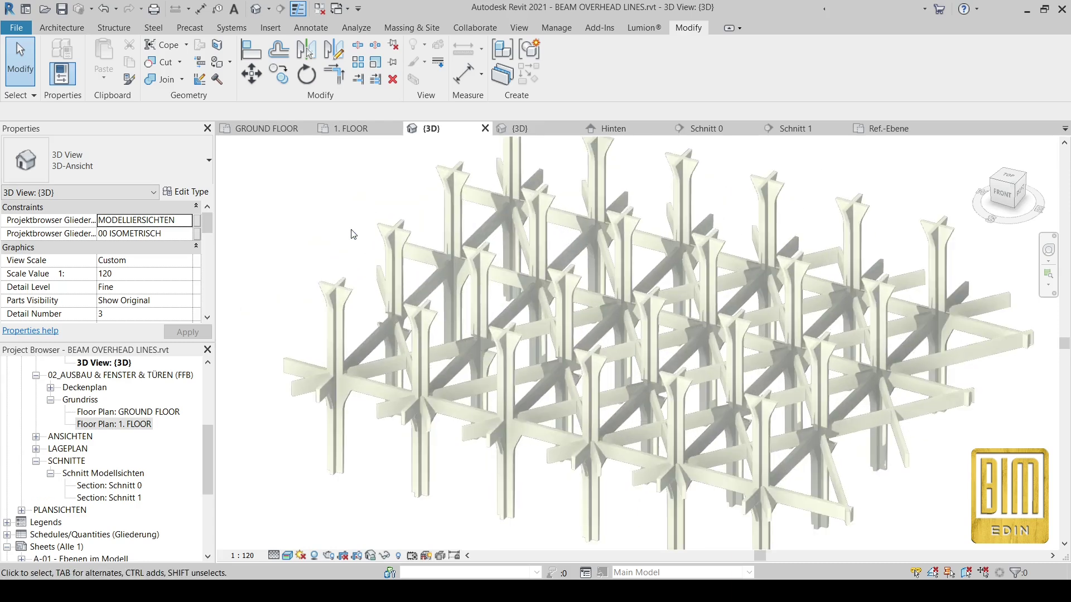